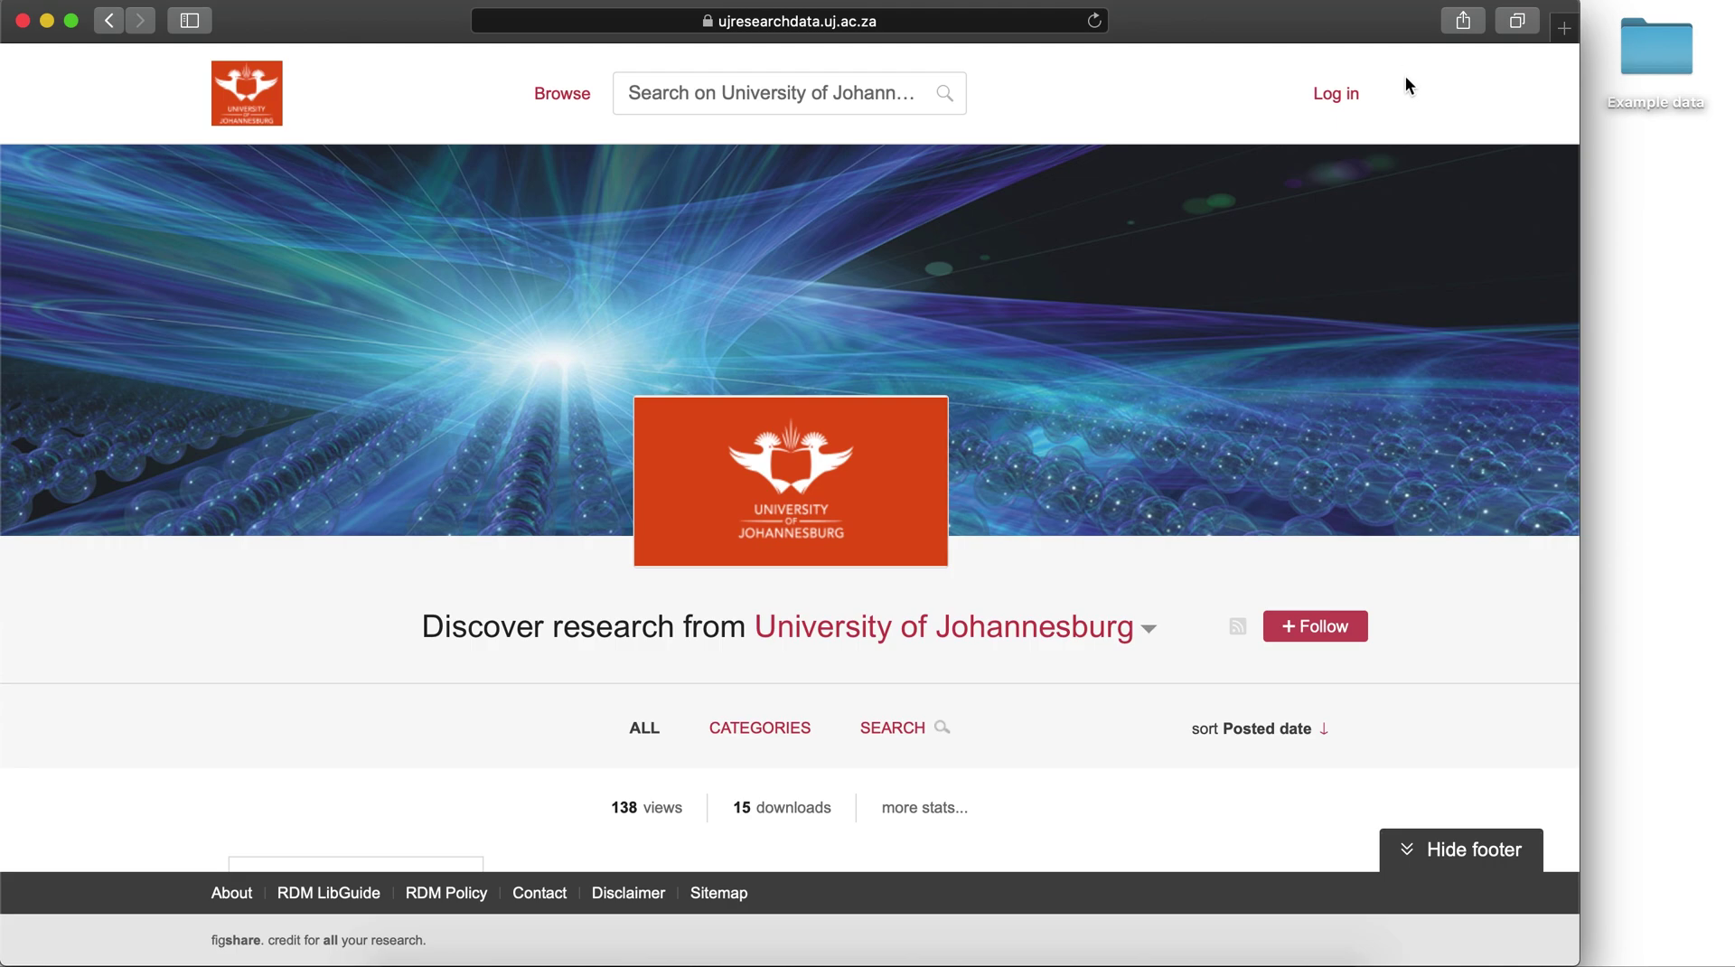
Sign in to the institutional Figshare research data account with its username and password.
{"action": "left_click", "coordinate": [1345, 95]}
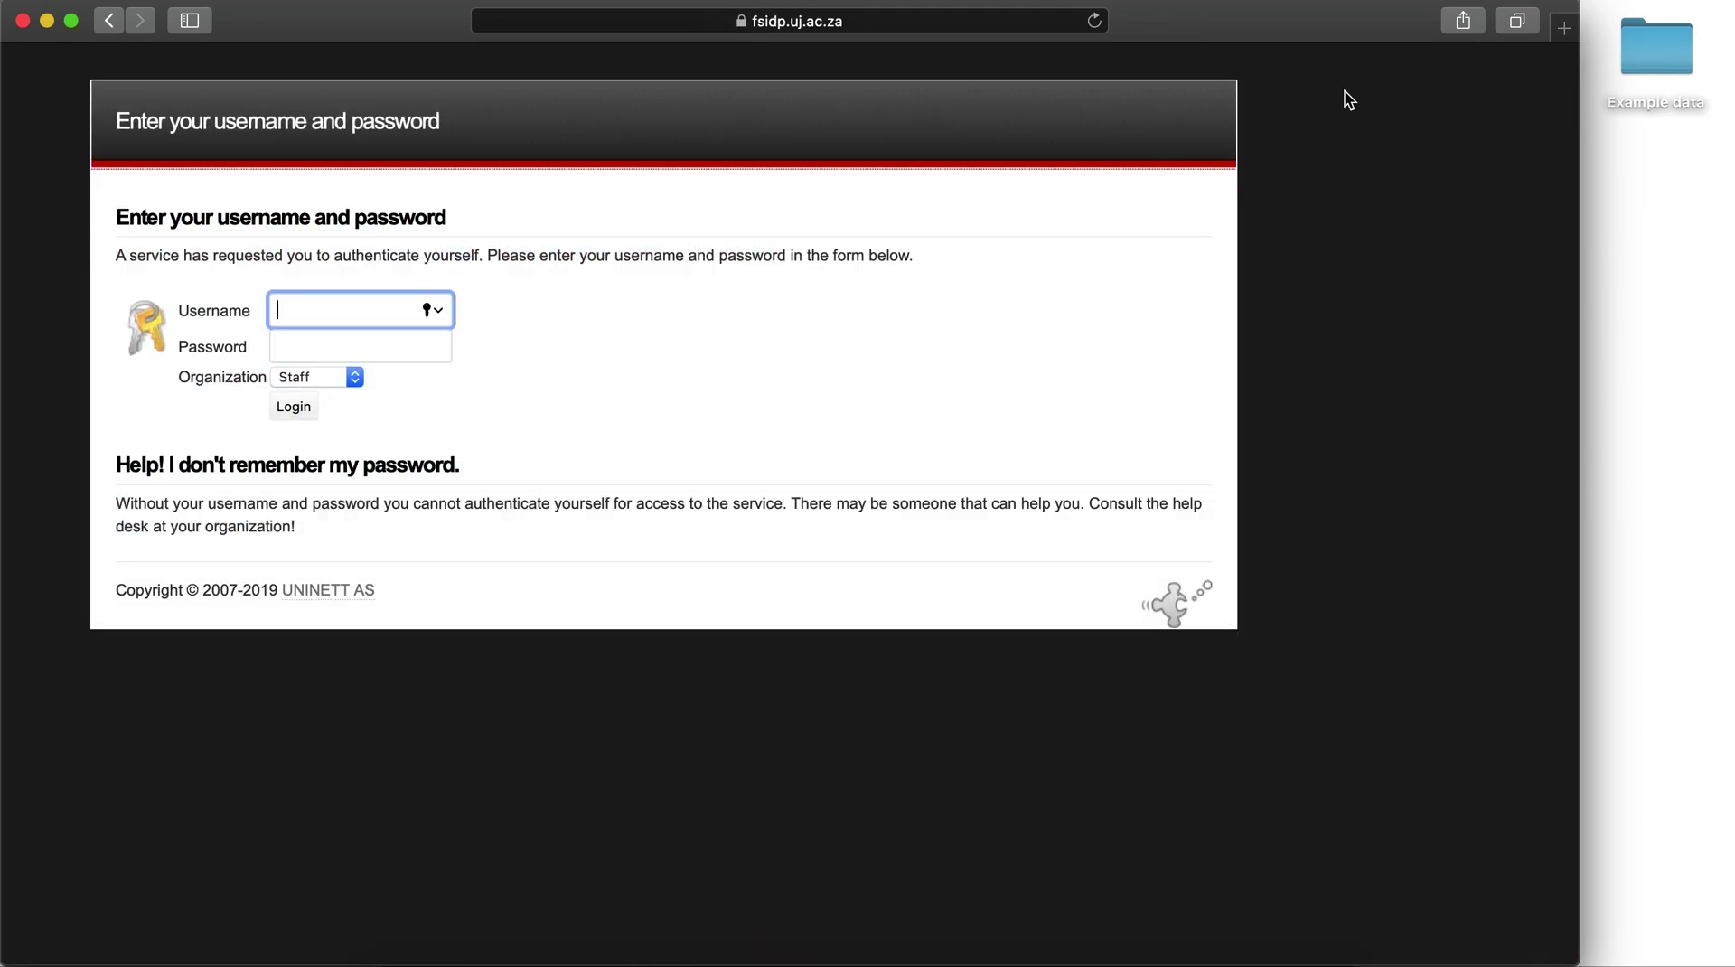
{"action": "type", "text": "ujir"}
{"action": "key", "text": "Tab"}
{"action": "key", "text": "super+v"}
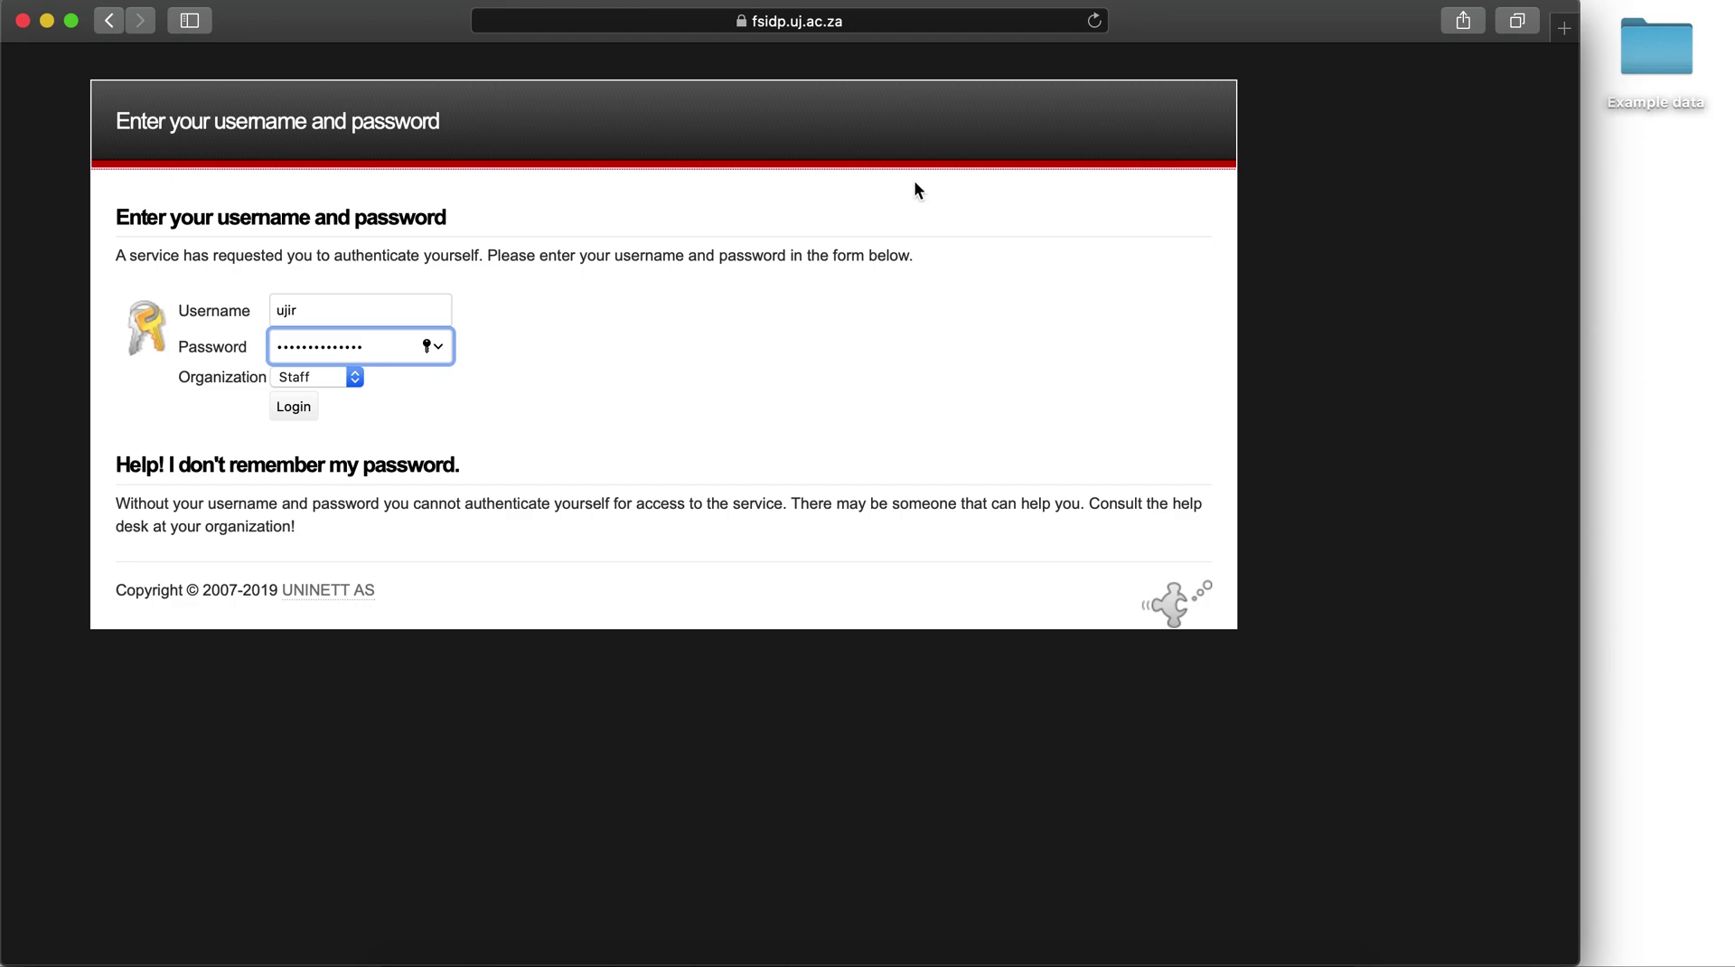
{"action": "left_click", "coordinate": [302, 406]}
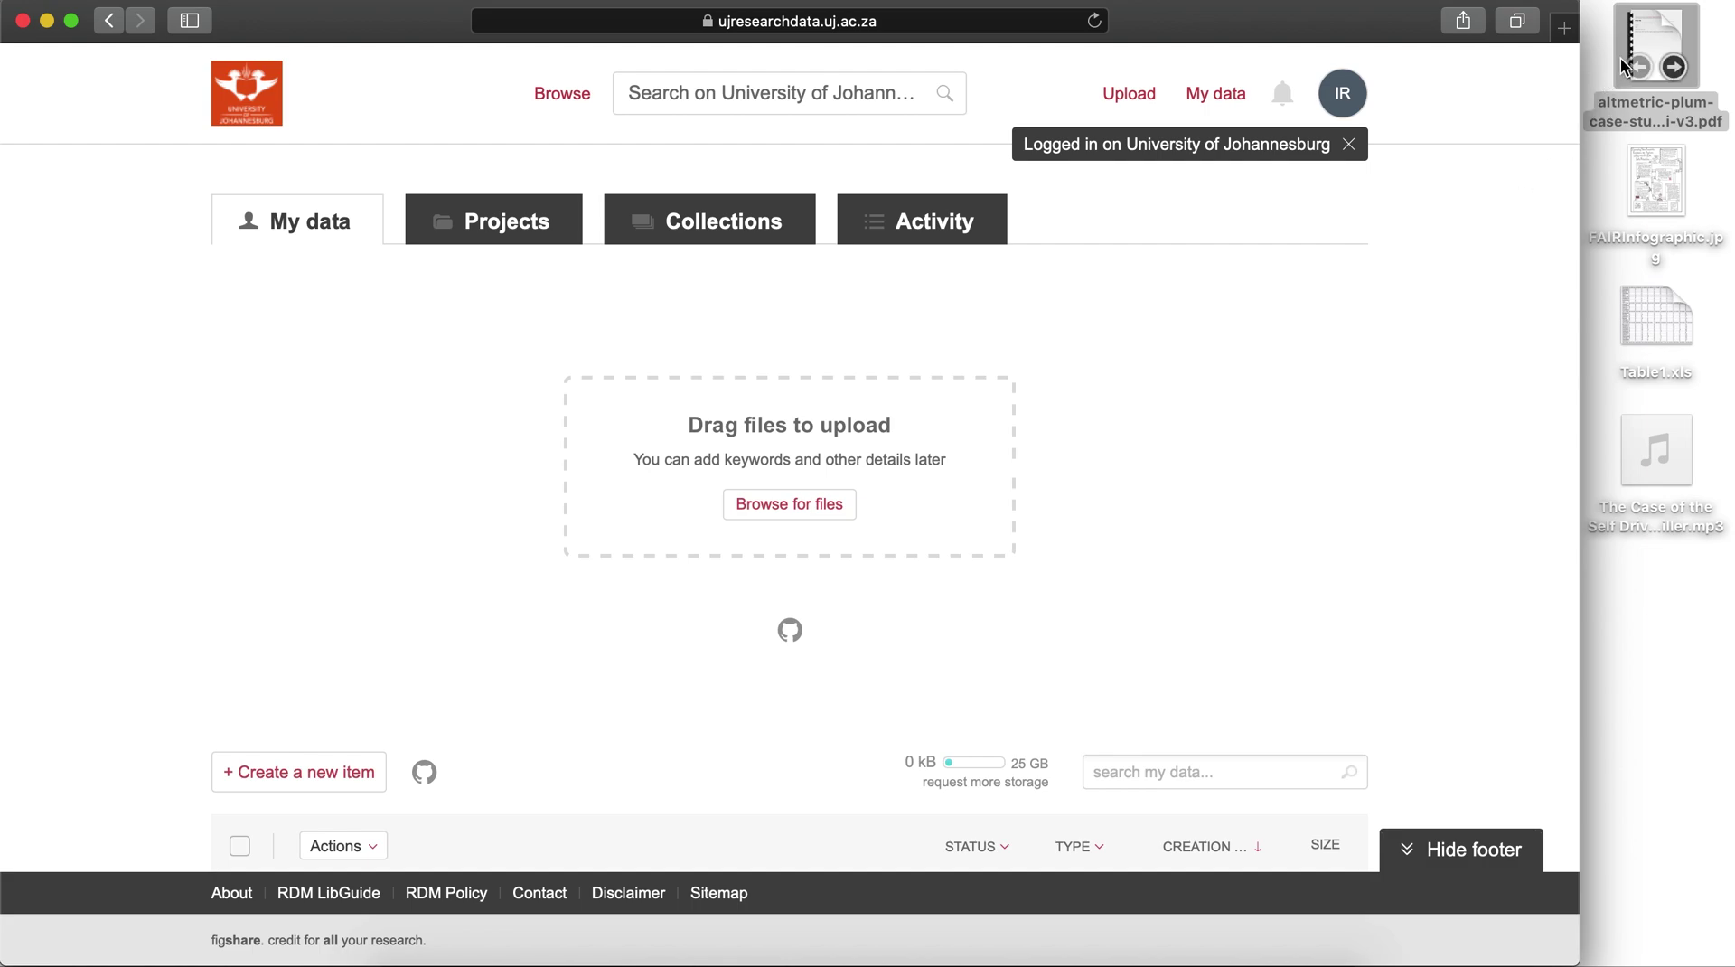
Drop all four desktop files (PDF, JPG, XLS, MP3) onto the My data upload area.
{"action": "left_click", "coordinate": [1647, 462]}
{"action": "key", "text": "super+a"}
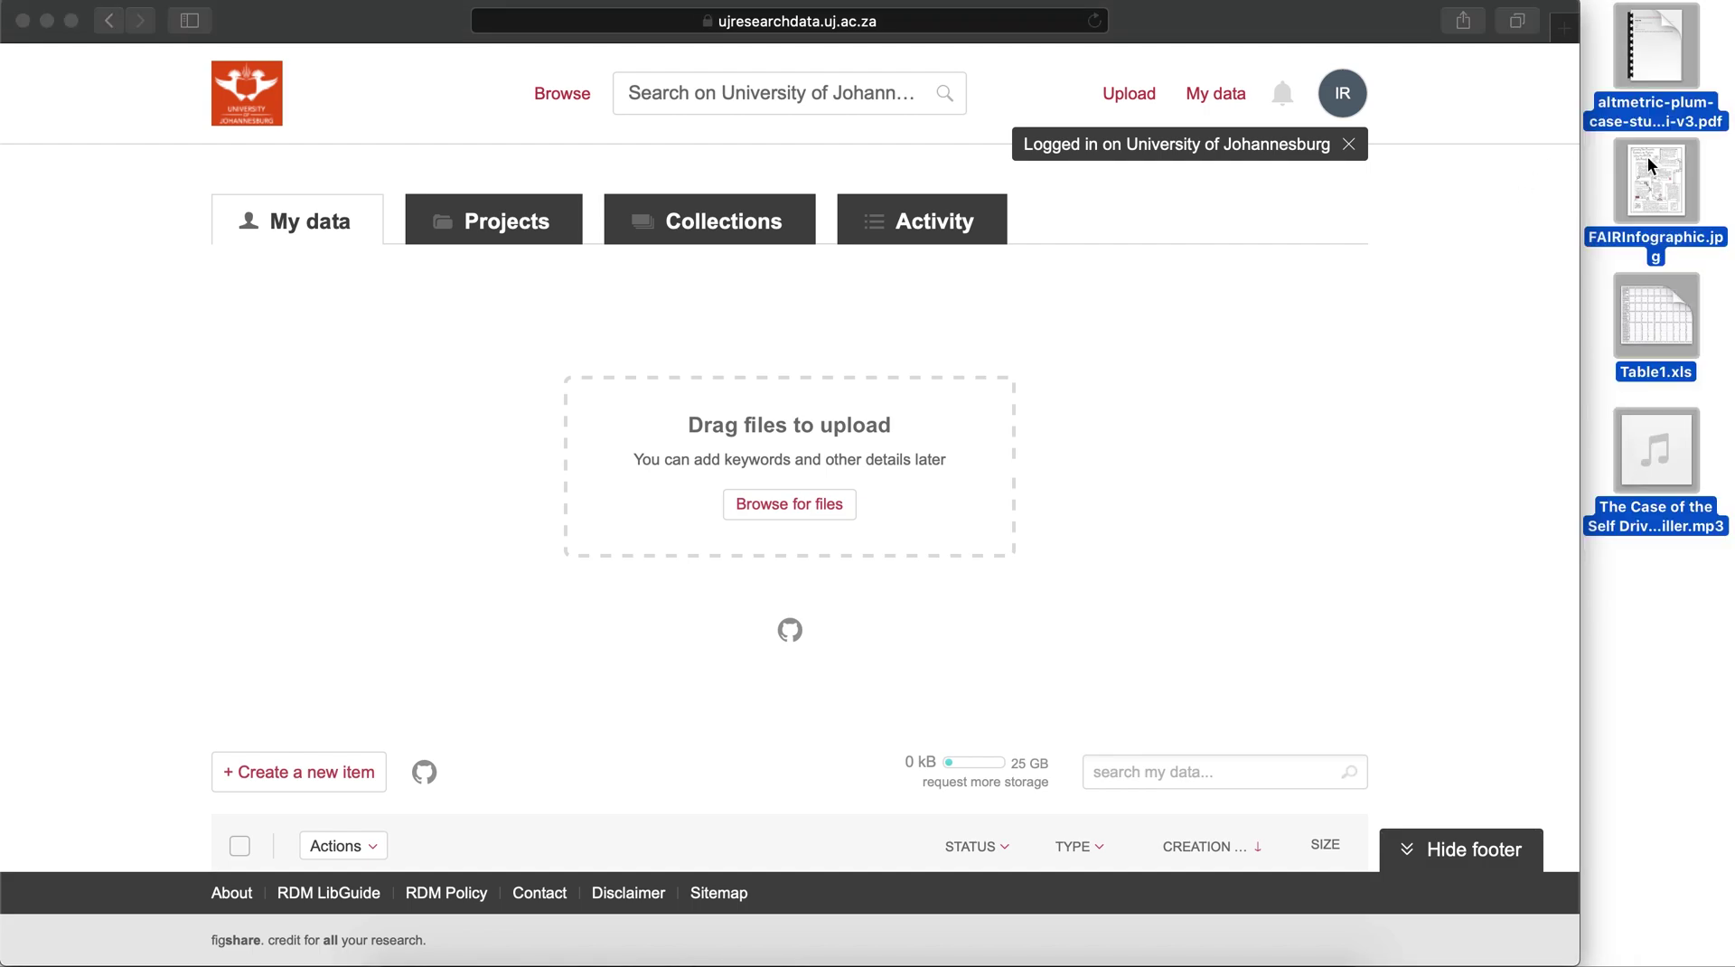
{"action": "left_click_drag", "start_coordinate": [1647, 462], "coordinate": [1121, 461]}
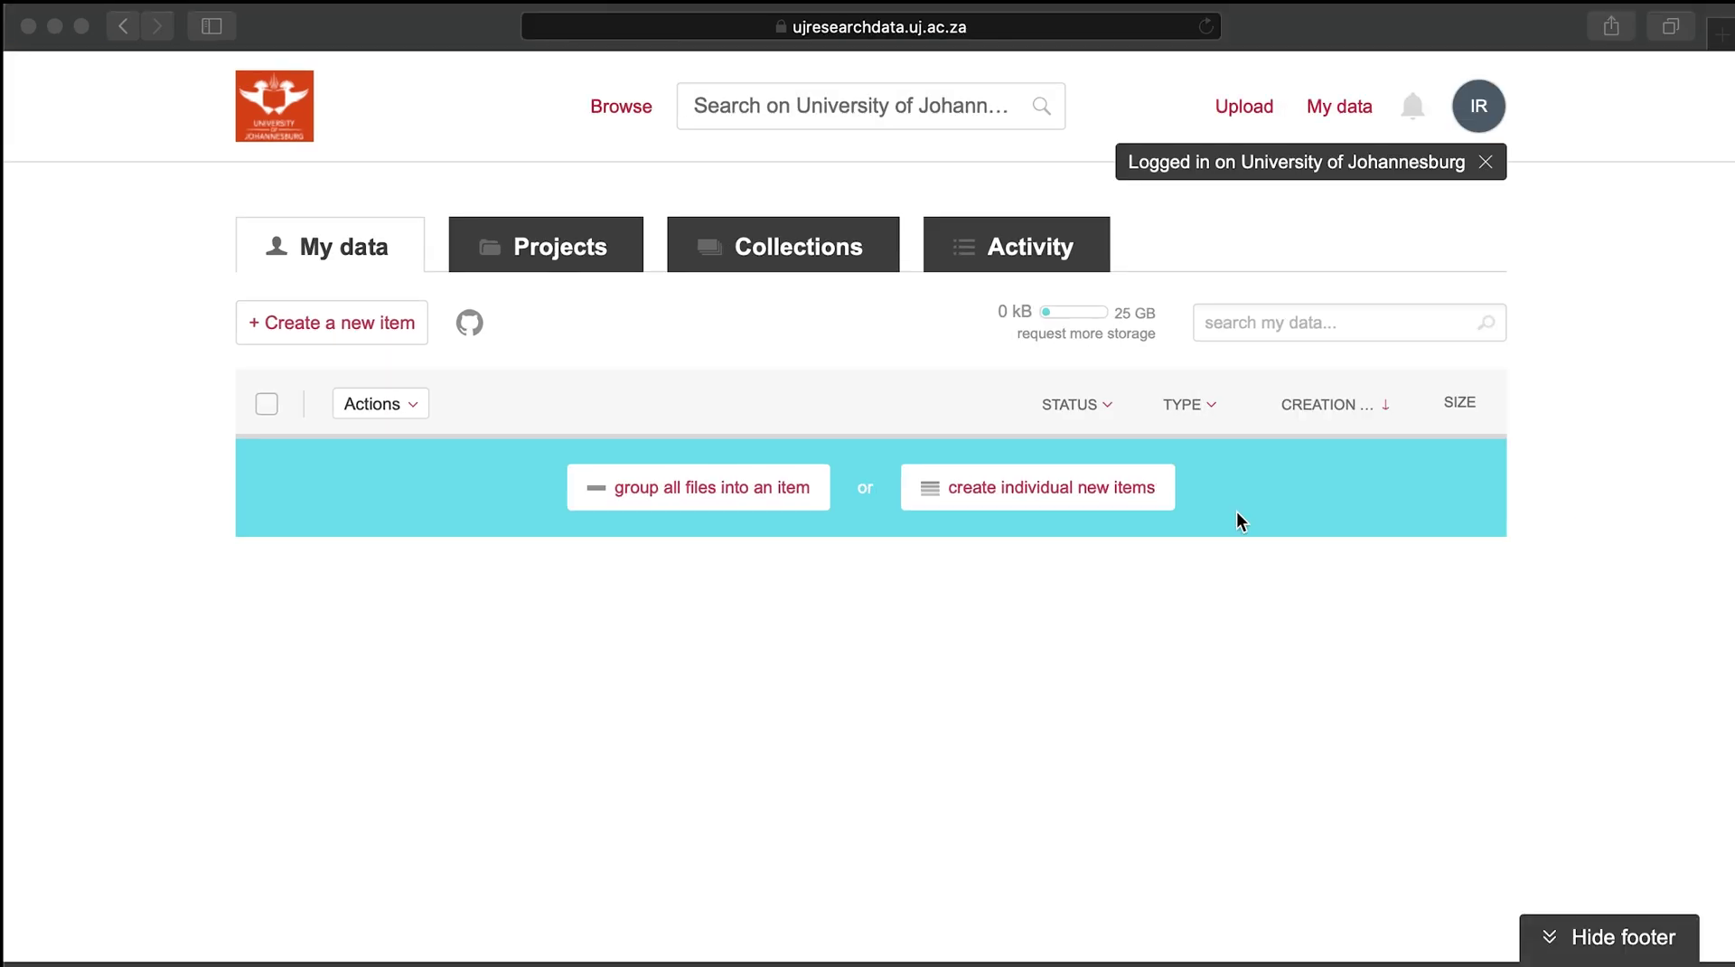
{"action": "left_click", "coordinate": [739, 494]}
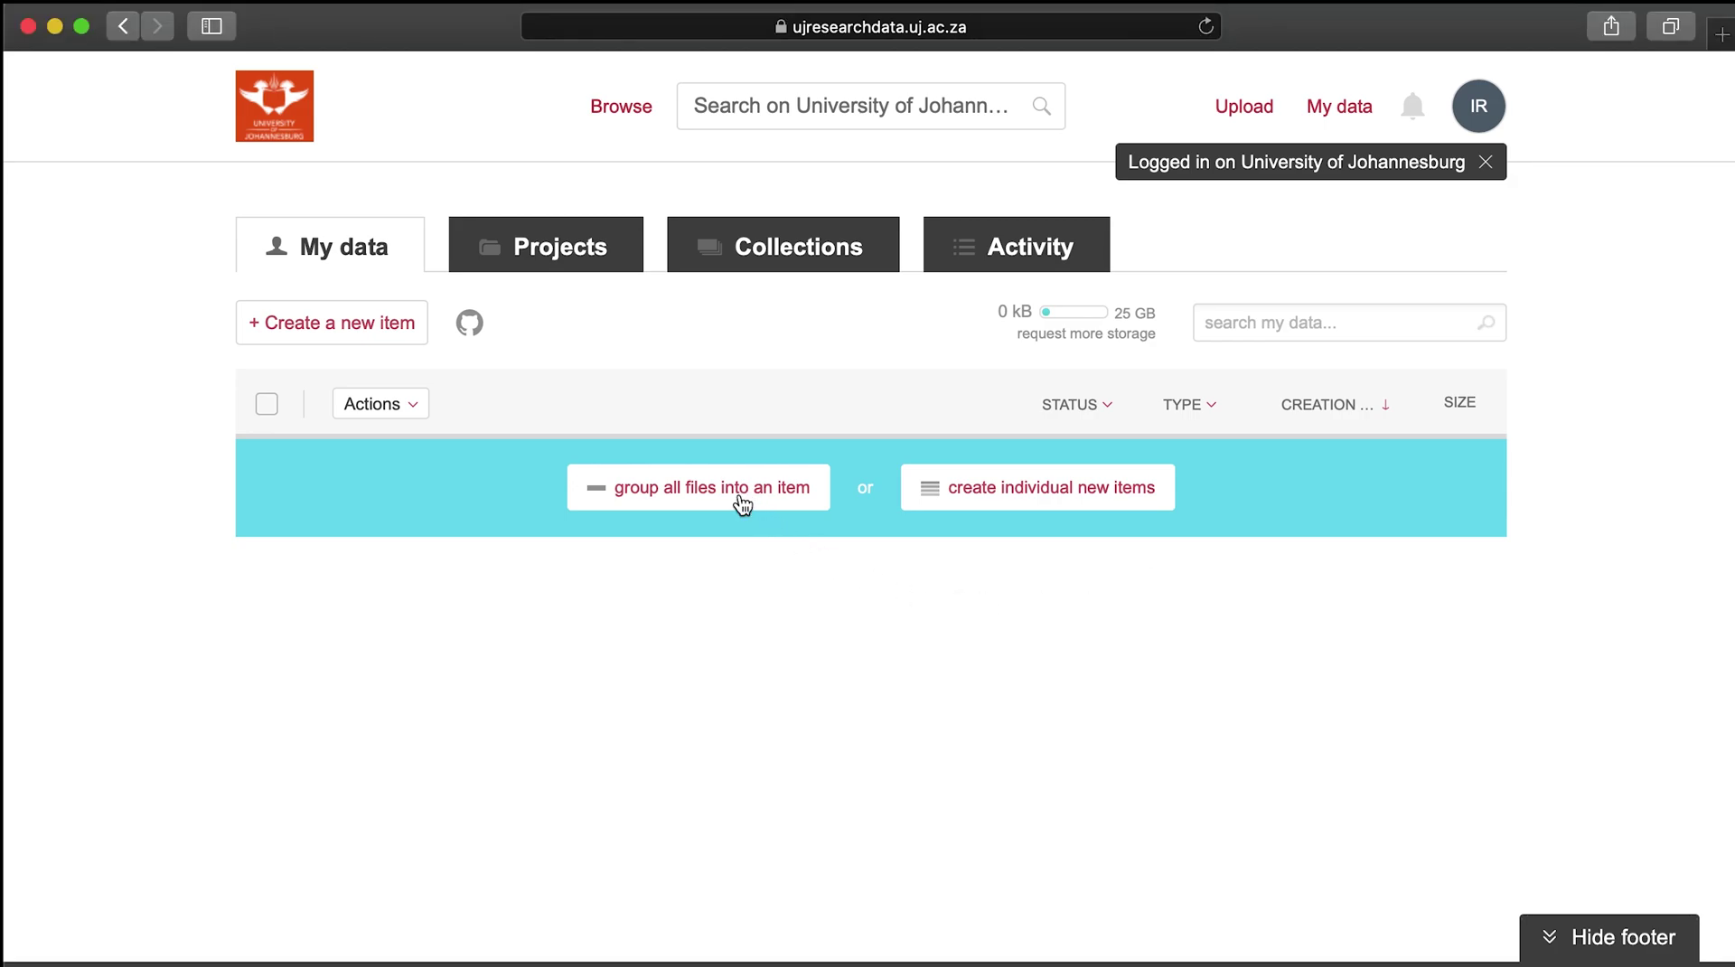
Group the uploaded files into one item titled 'Data for XXXX Project'.
{"action": "left_click", "coordinate": [742, 502]}
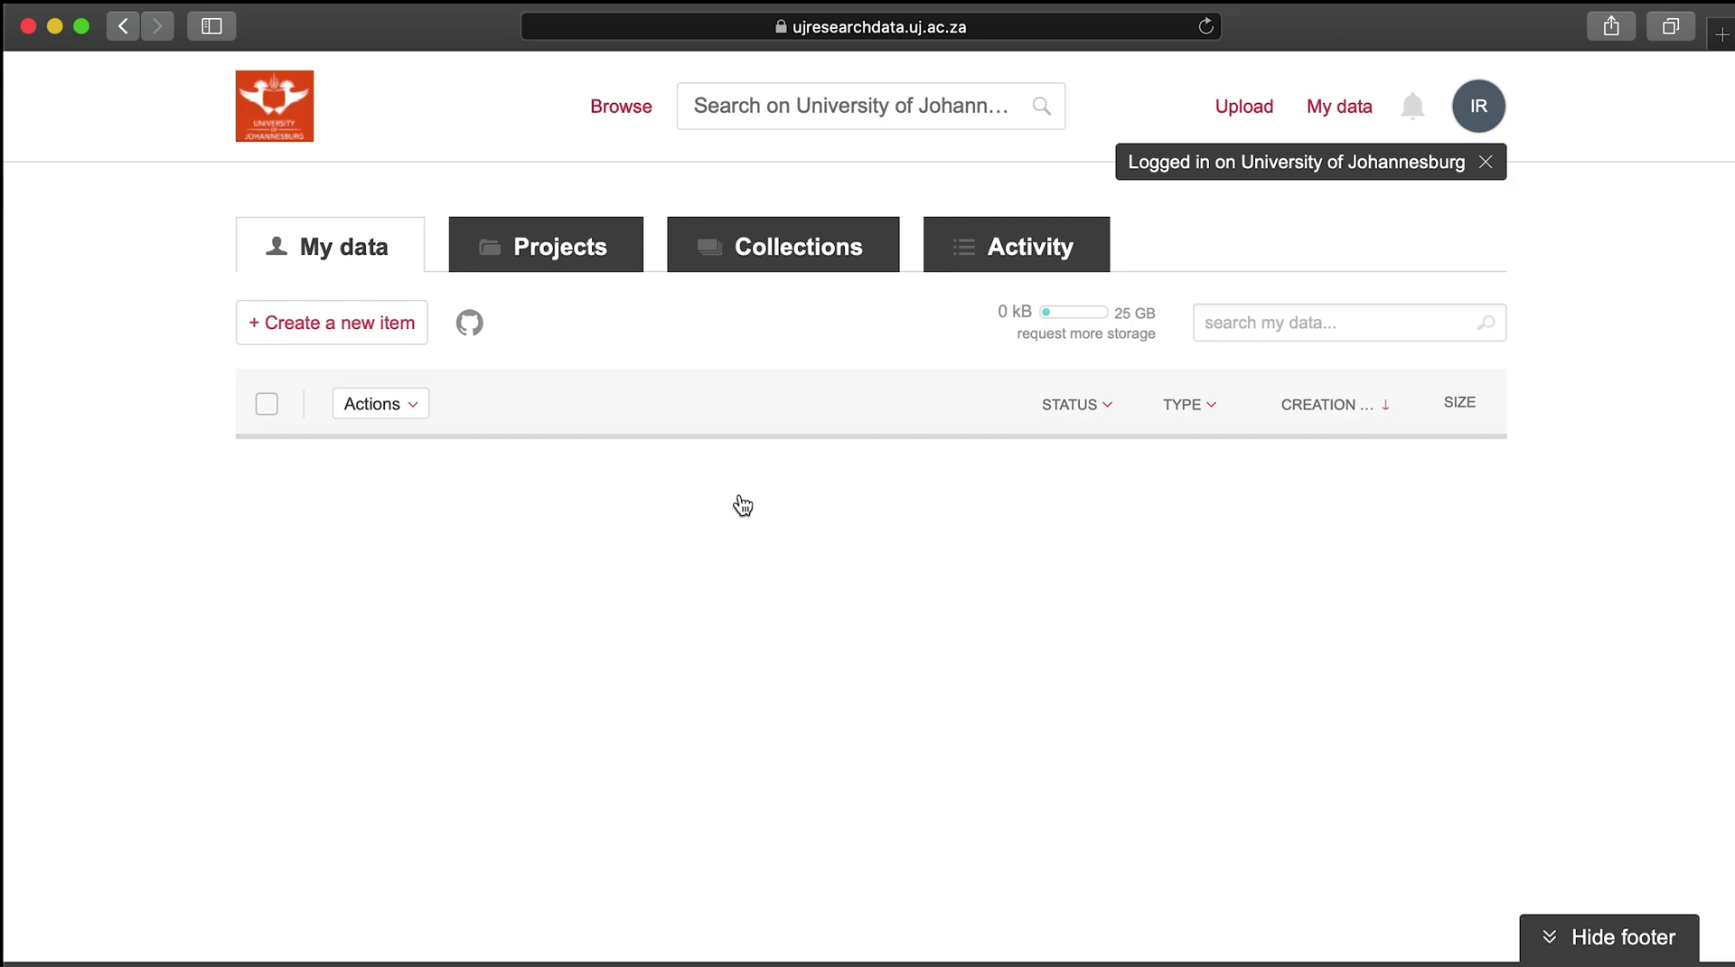
{"action": "type", "text": "Da"}
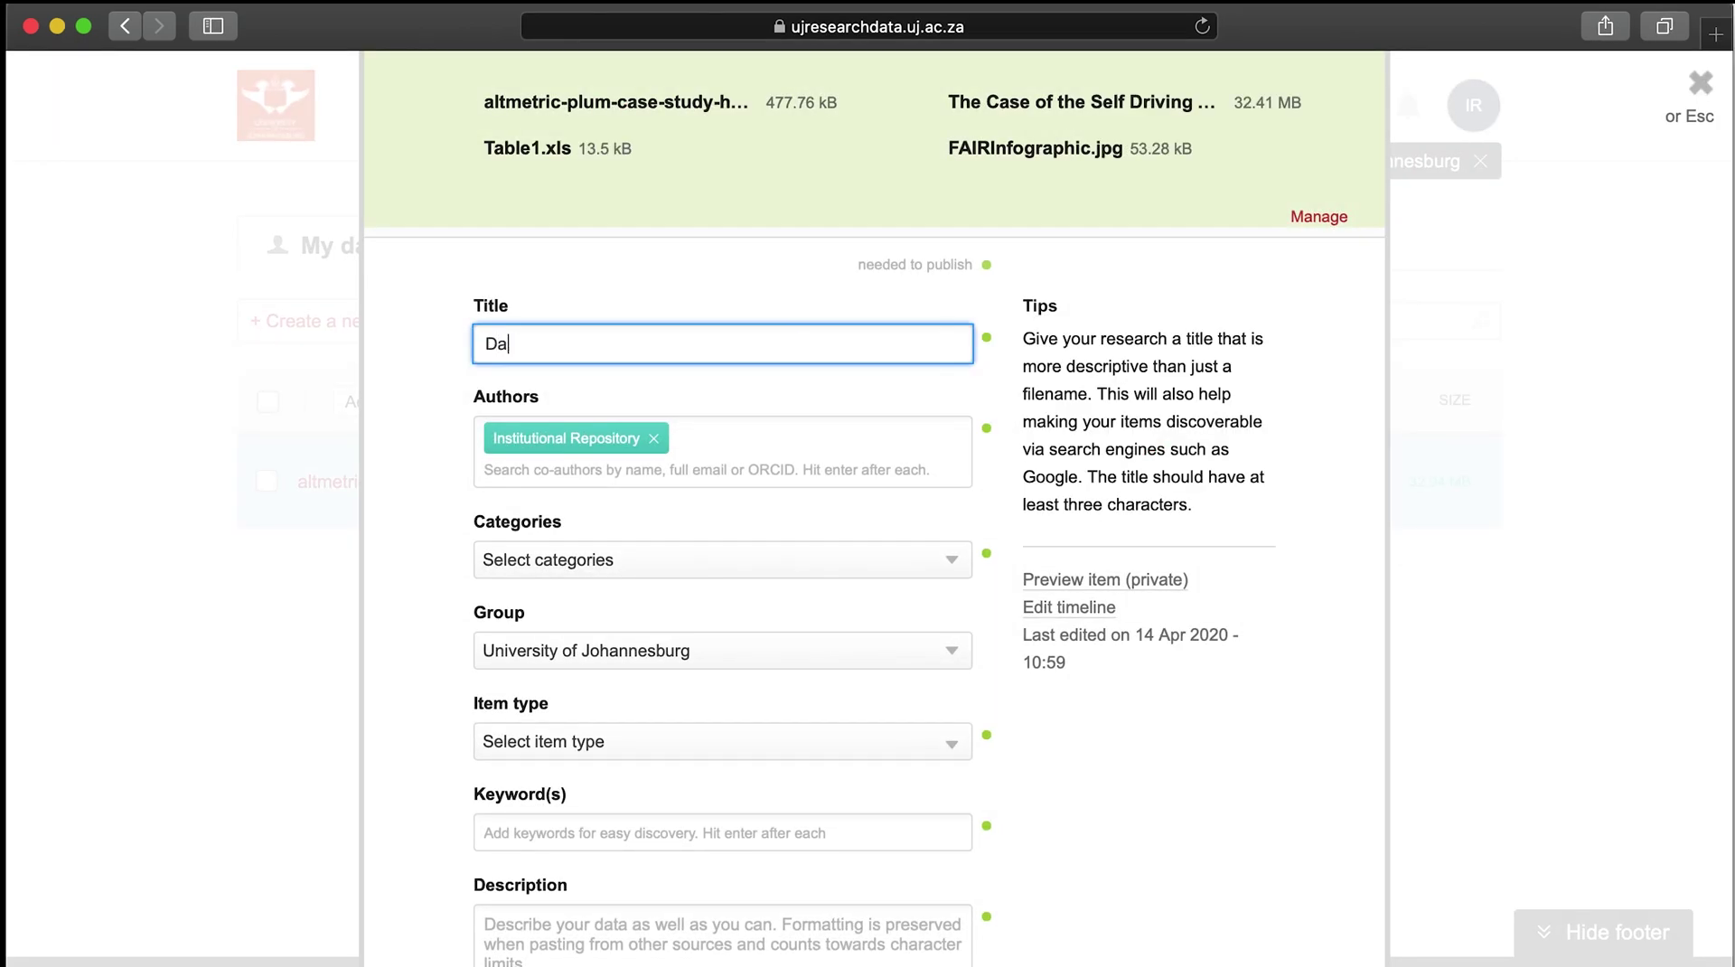
{"action": "type", "text": "ta for"}
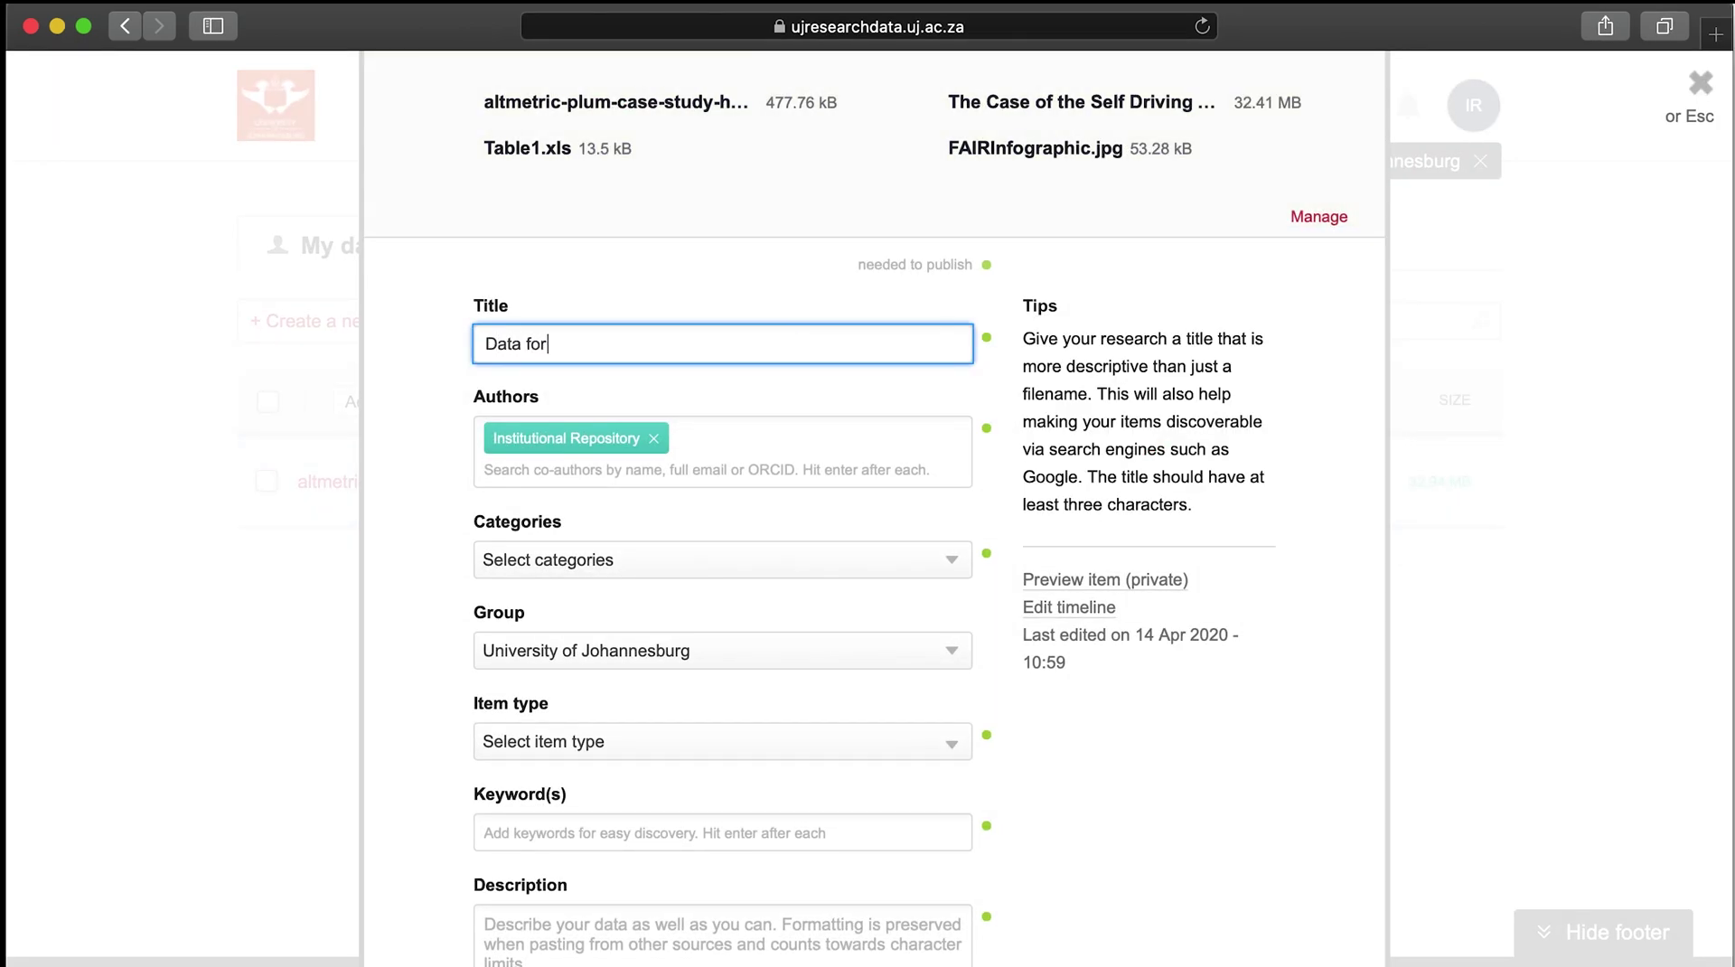
{"action": "type", "text": " XXXX Project"}
Search the author directory by name and add the suggested researcher as co-author.
{"action": "left_click", "coordinate": [697, 468]}
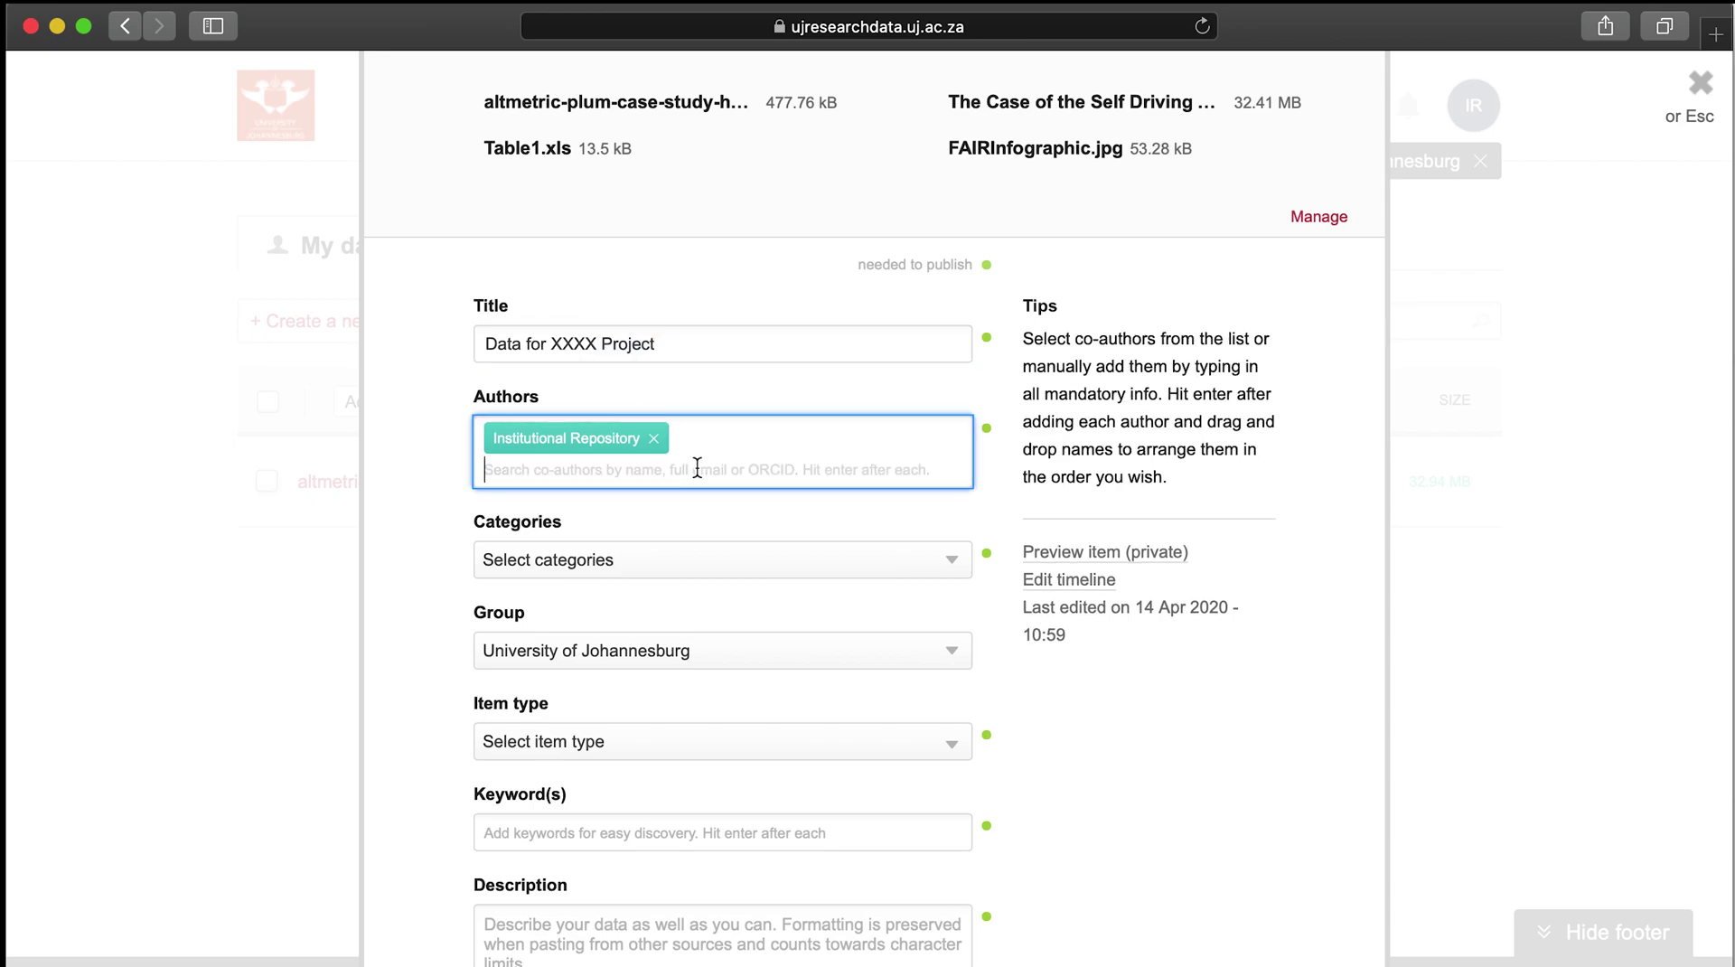
{"action": "type", "text": "pa"}
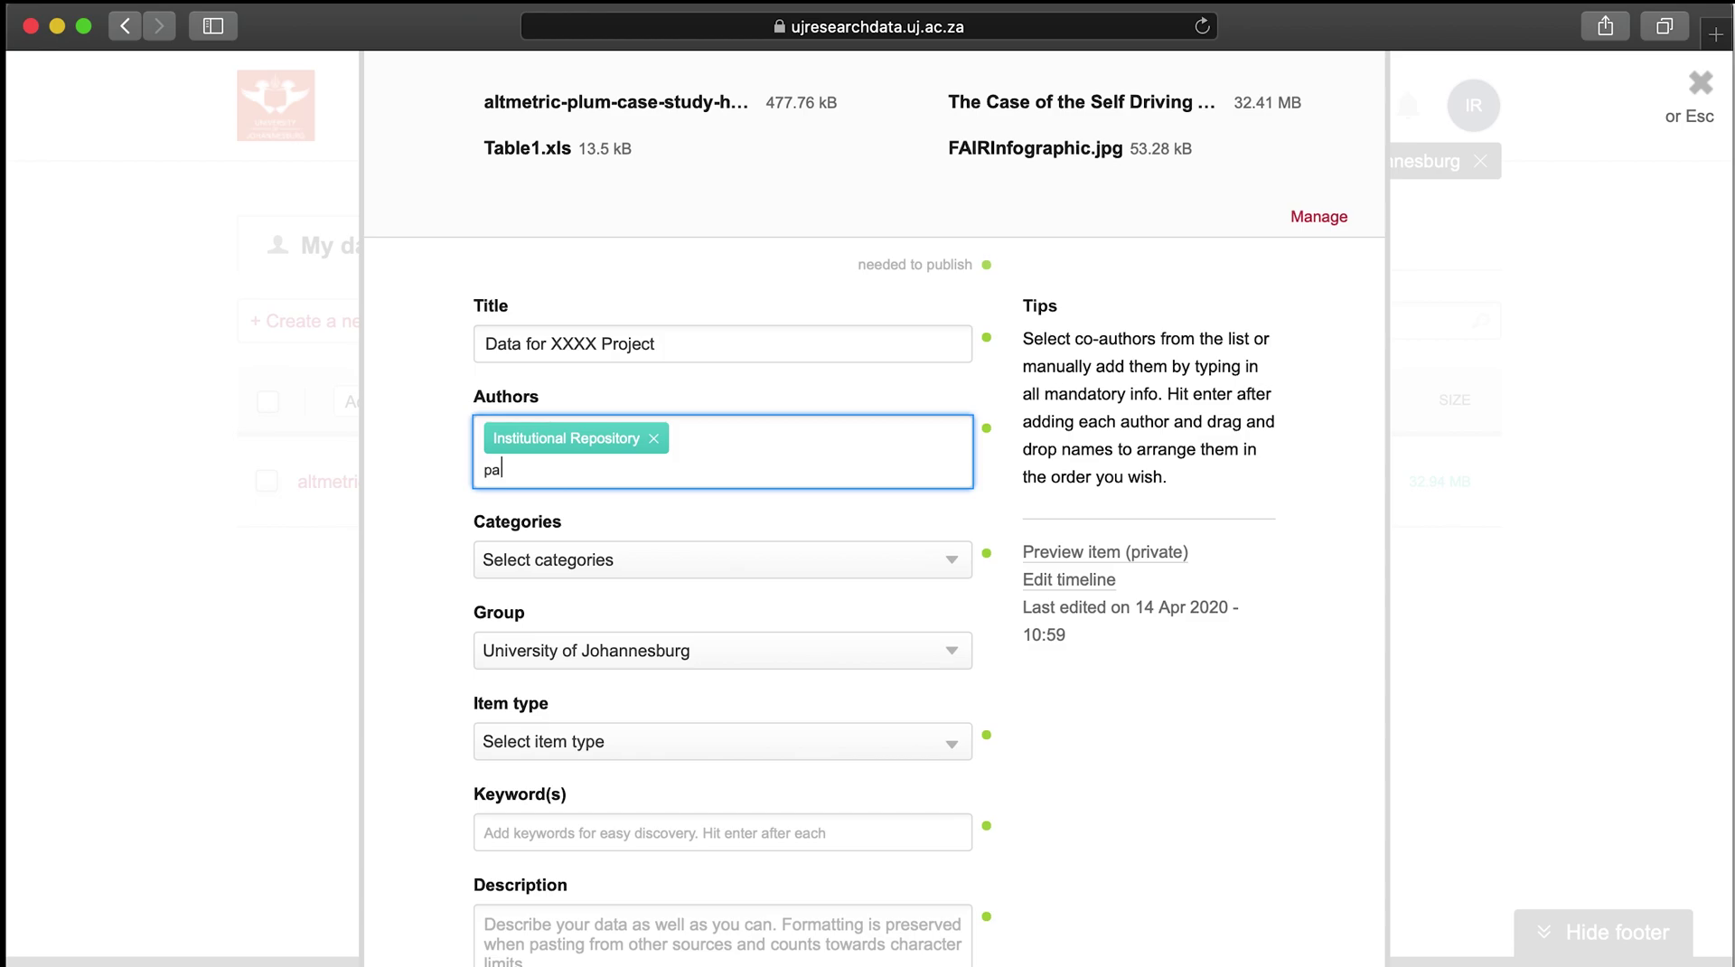
{"action": "type", "text": "t"}
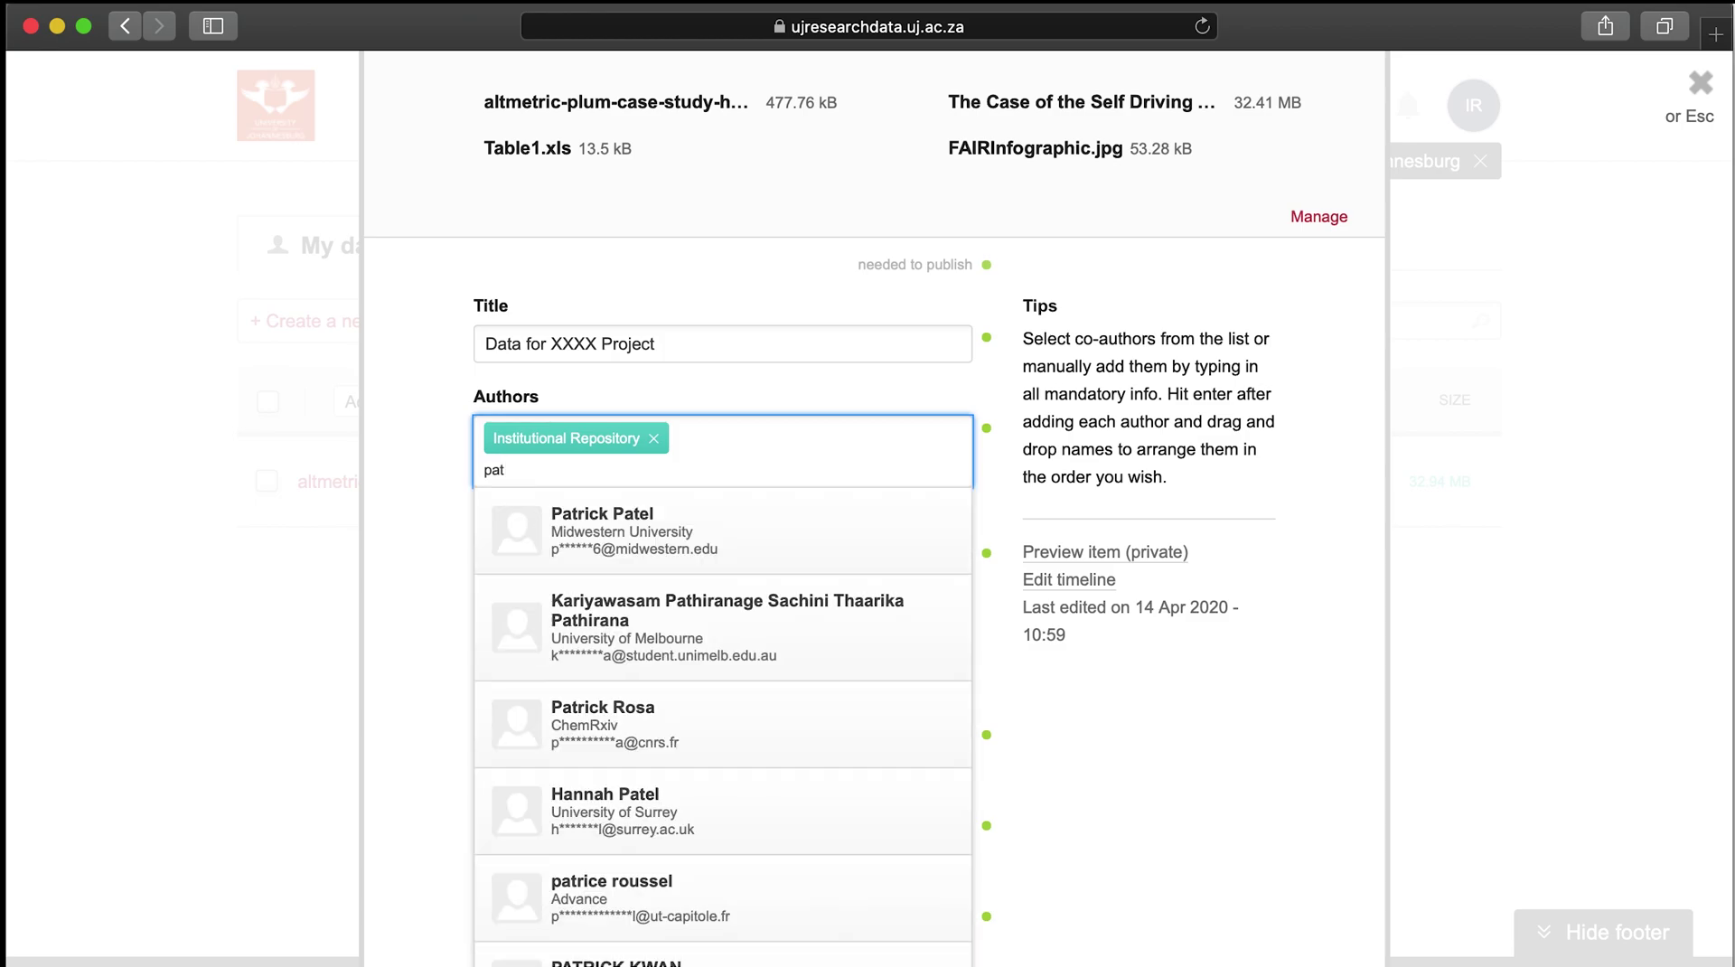
{"action": "left_click", "coordinate": [671, 798]}
Look up another co-author by first name and browse the matching results.
{"action": "type", "text": "s"}
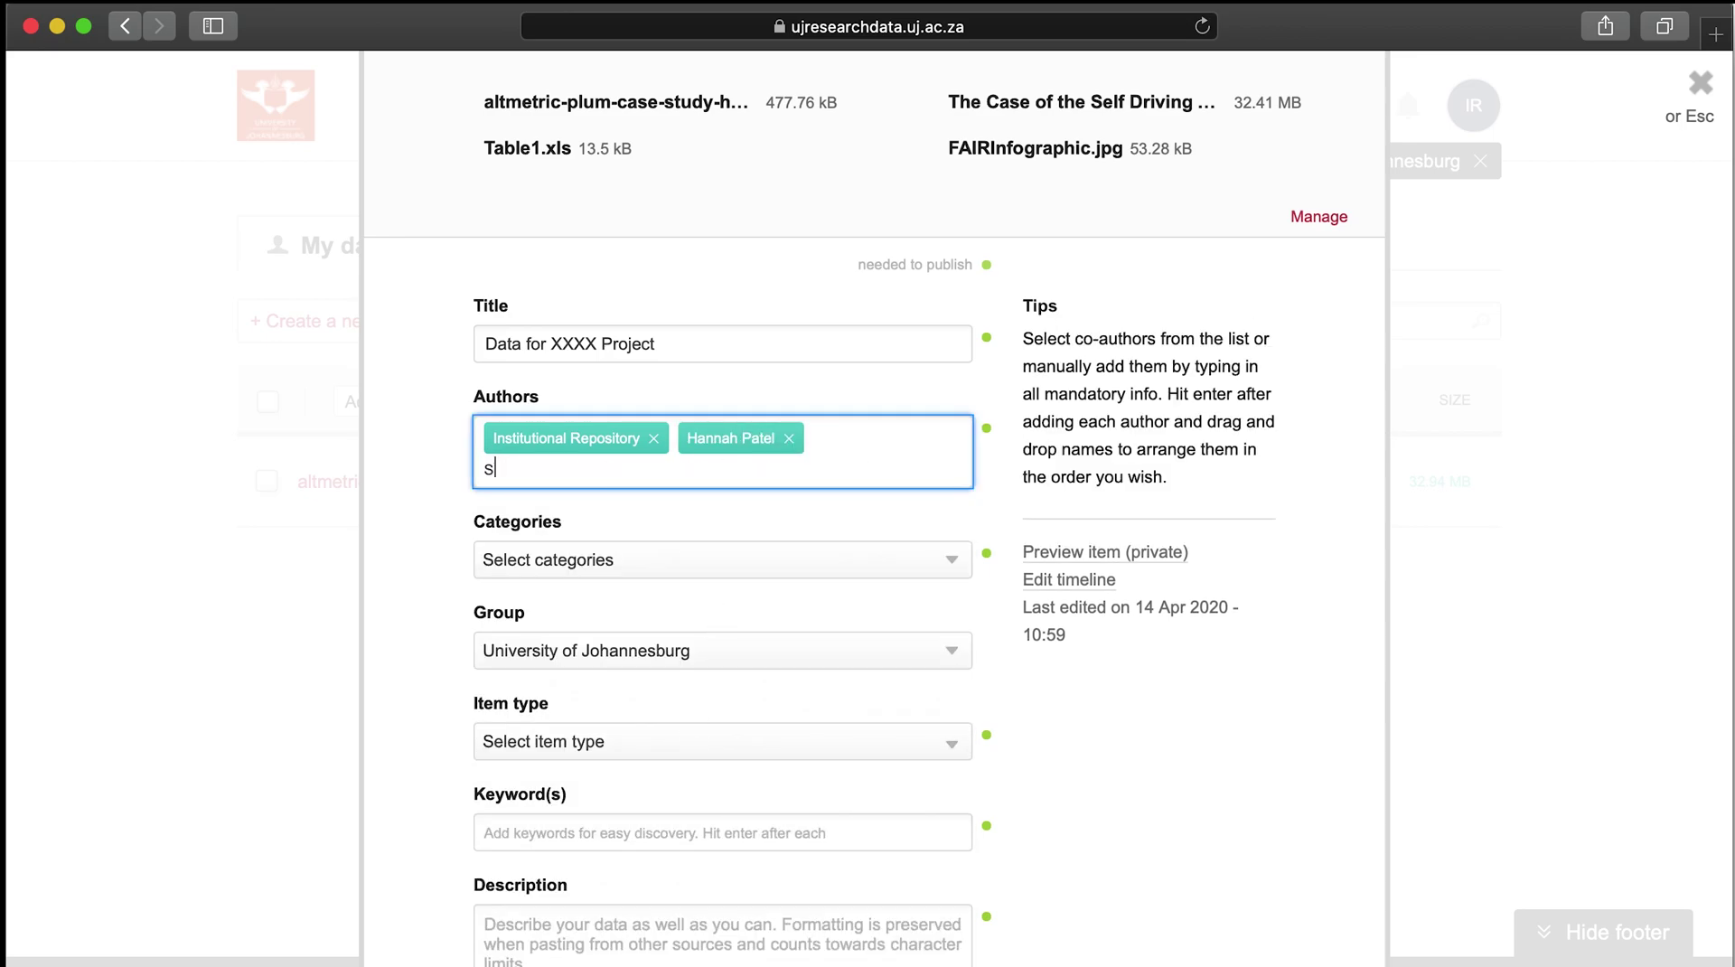
{"action": "type", "text": "usan"}
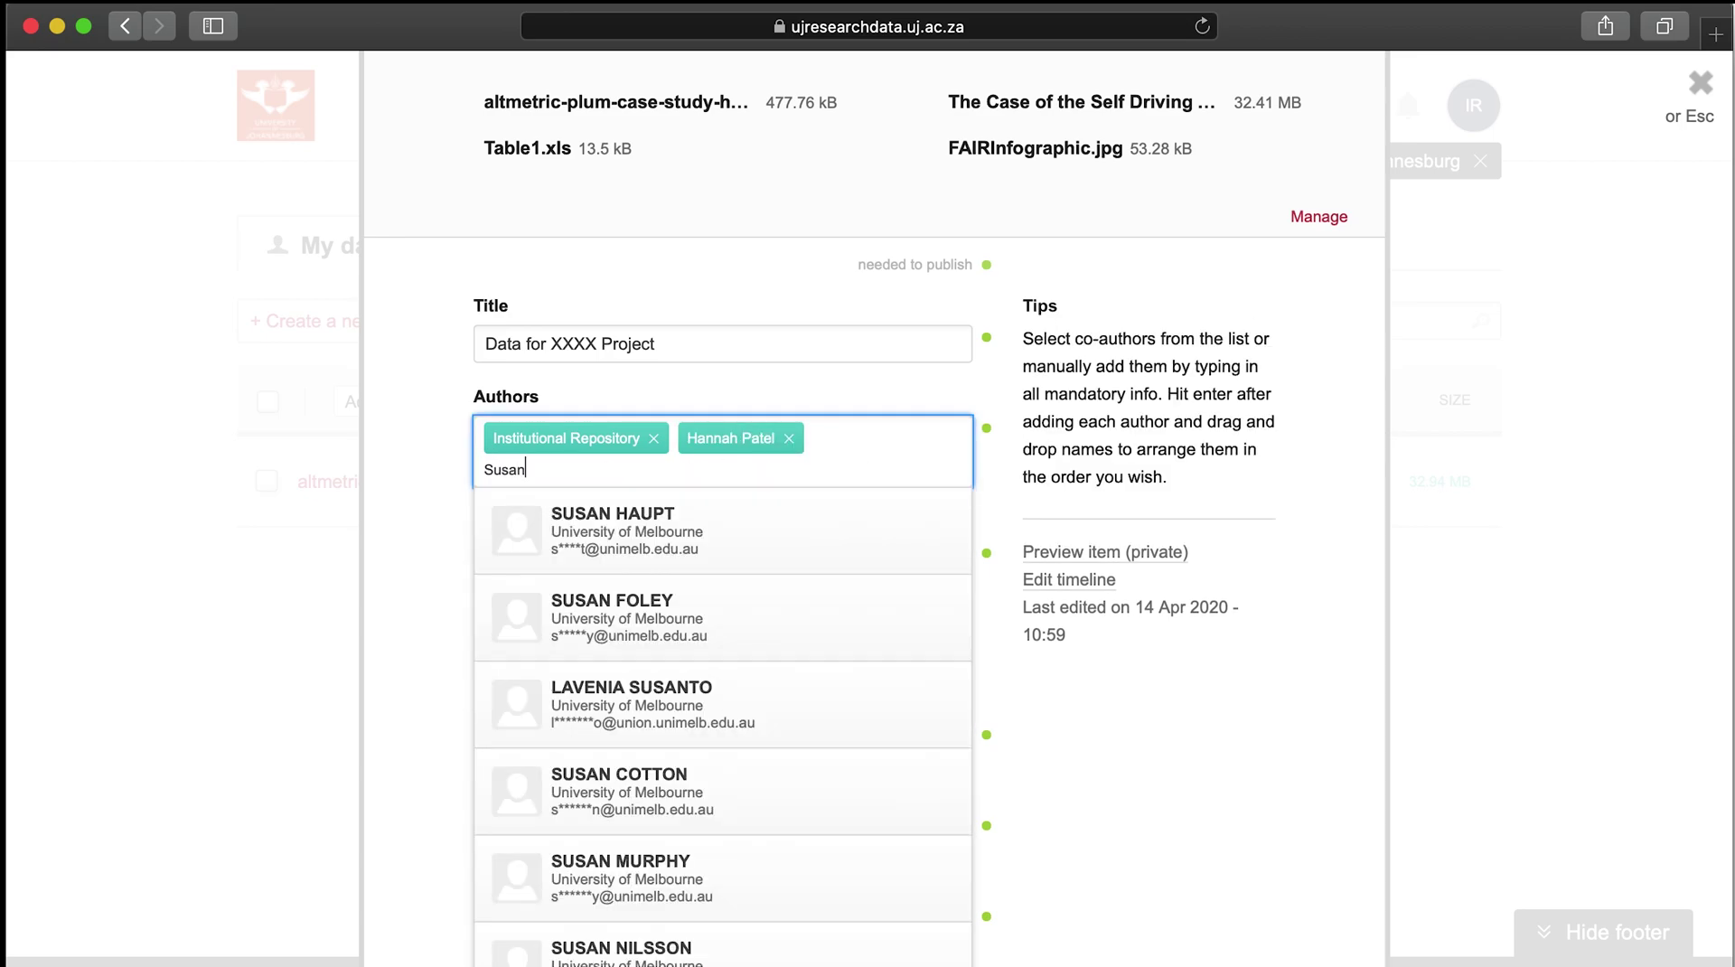
{"action": "scroll", "coordinate": [714, 591], "scroll_direction": "down", "scroll_amount": 5}
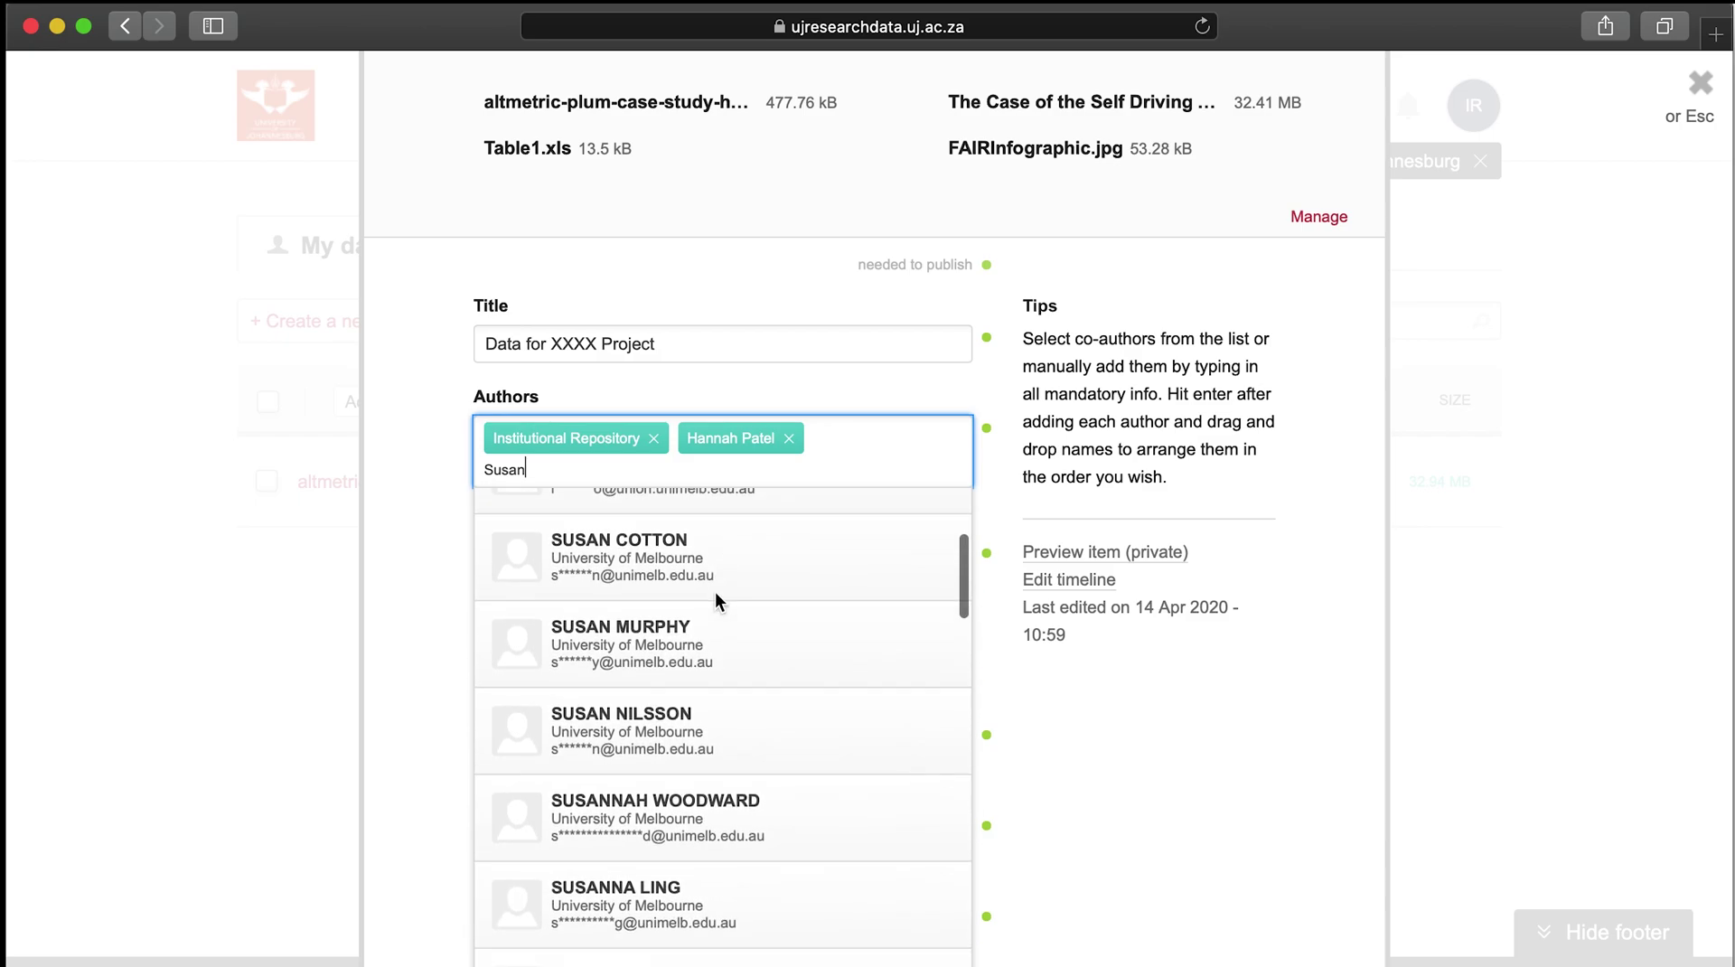
{"action": "scroll", "coordinate": [716, 597], "scroll_direction": "down", "scroll_amount": 15}
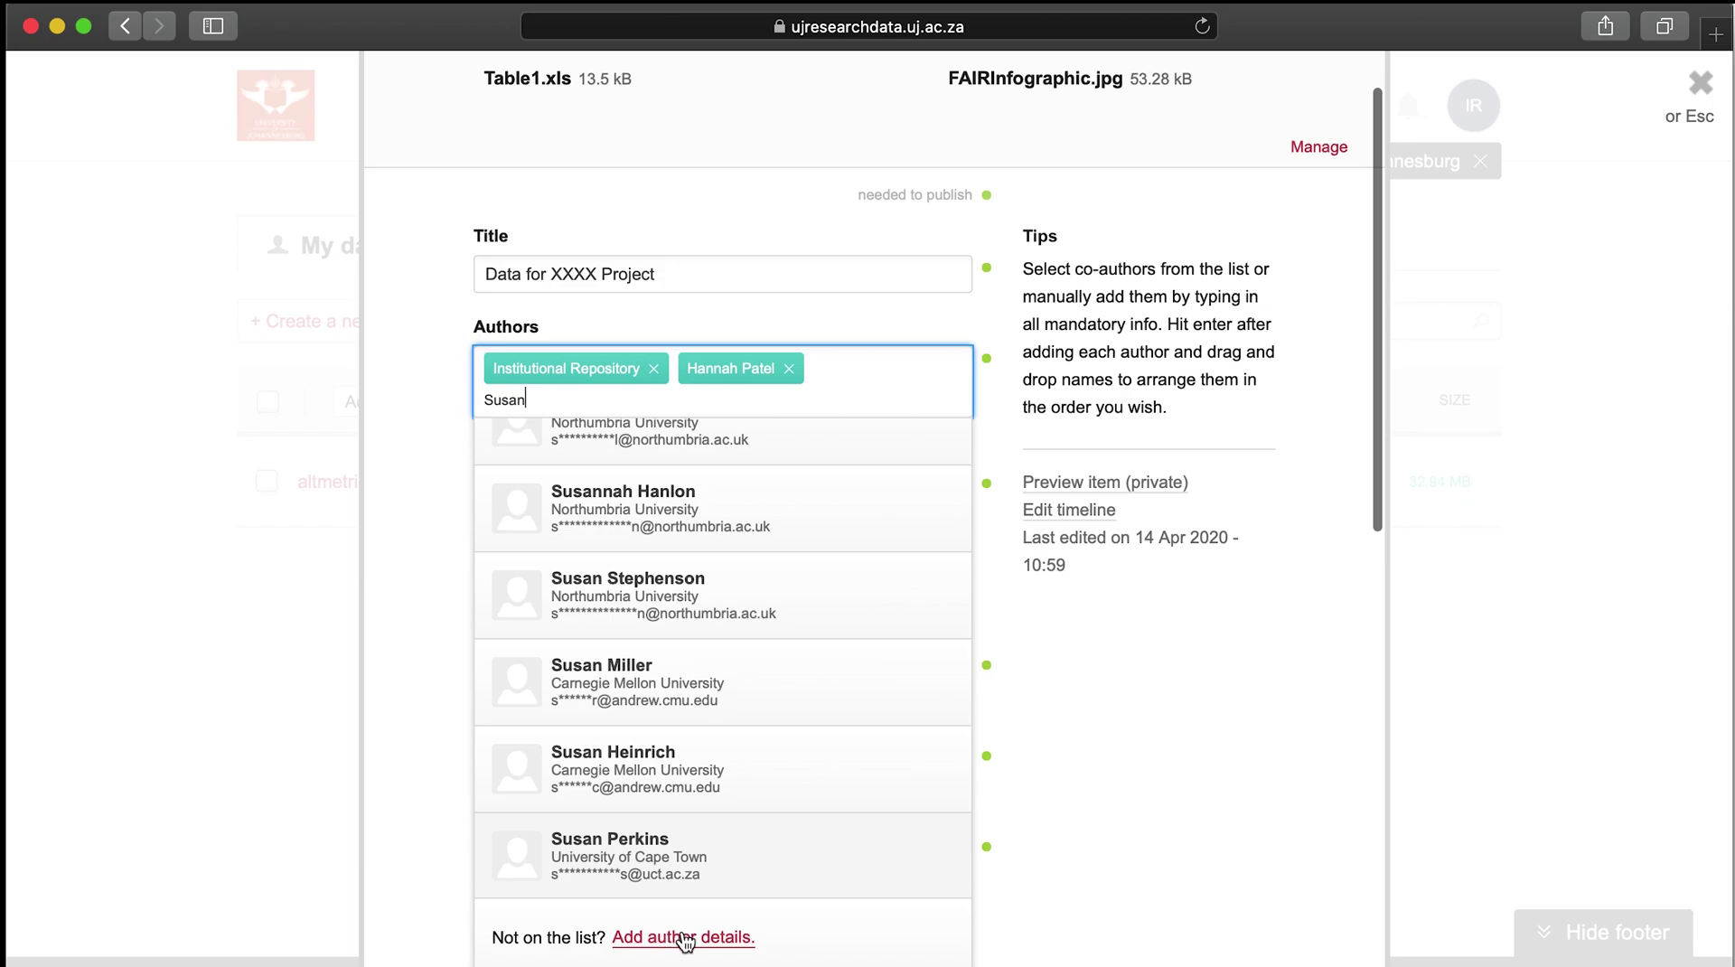
Add an unlisted co-author by last name, then move the earlier co-author to first place.
{"action": "left_click", "coordinate": [685, 940]}
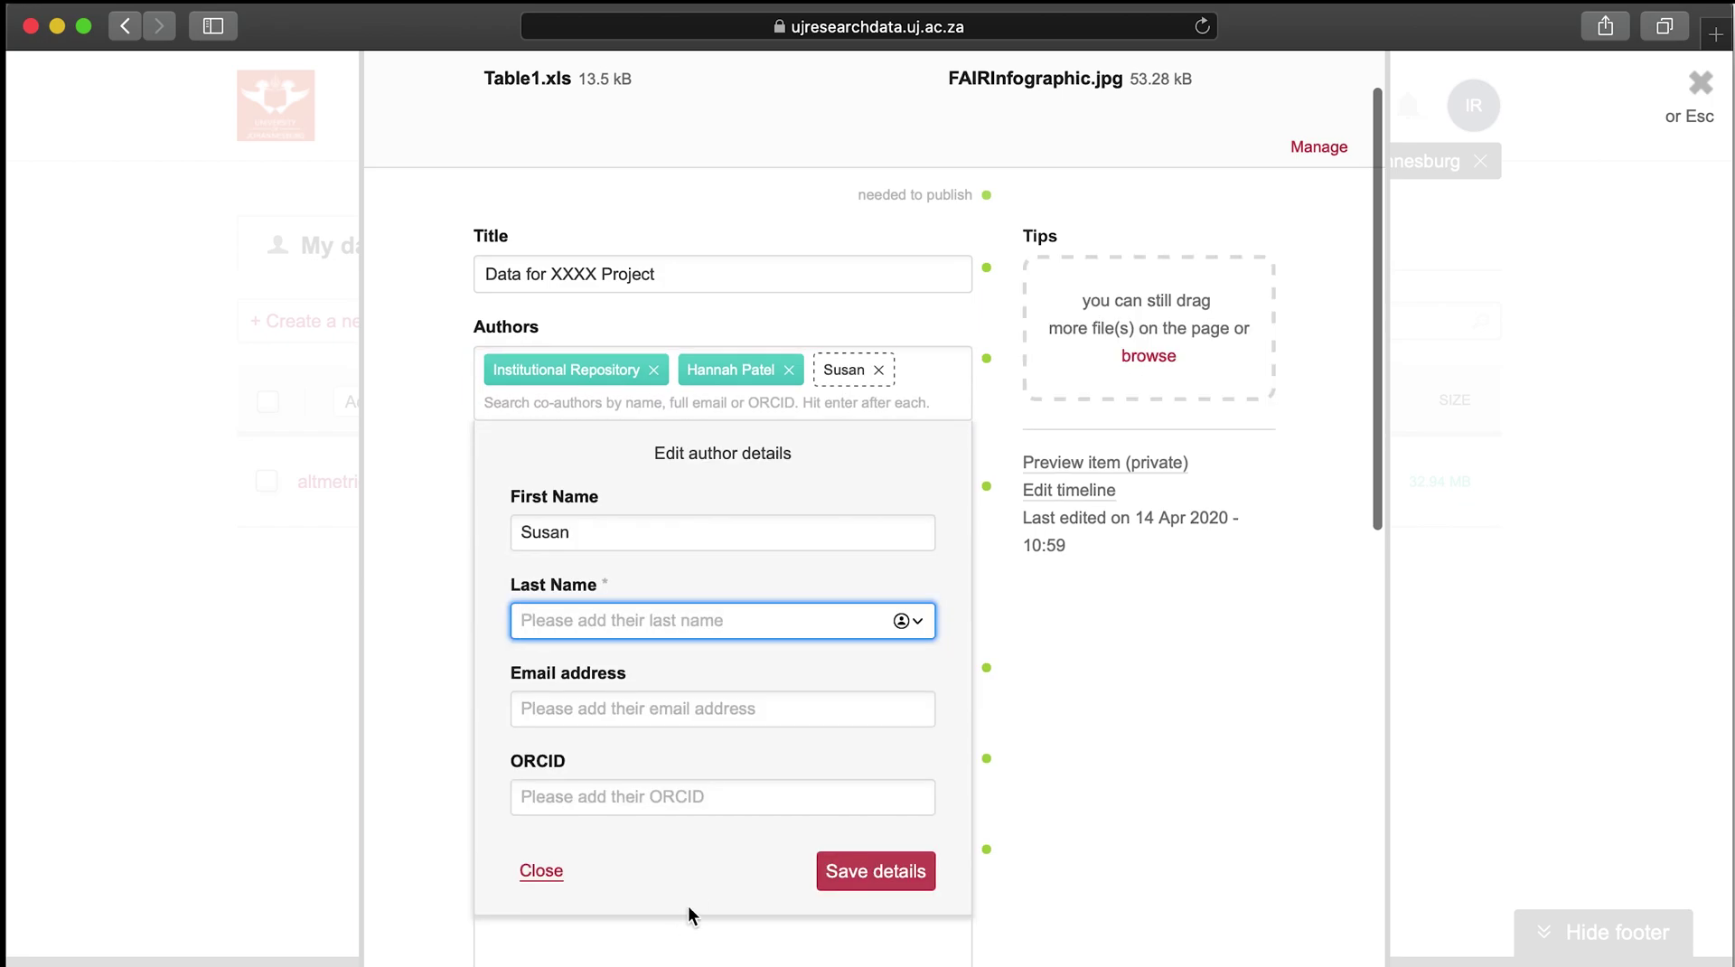
{"action": "type", "text": "Smith"}
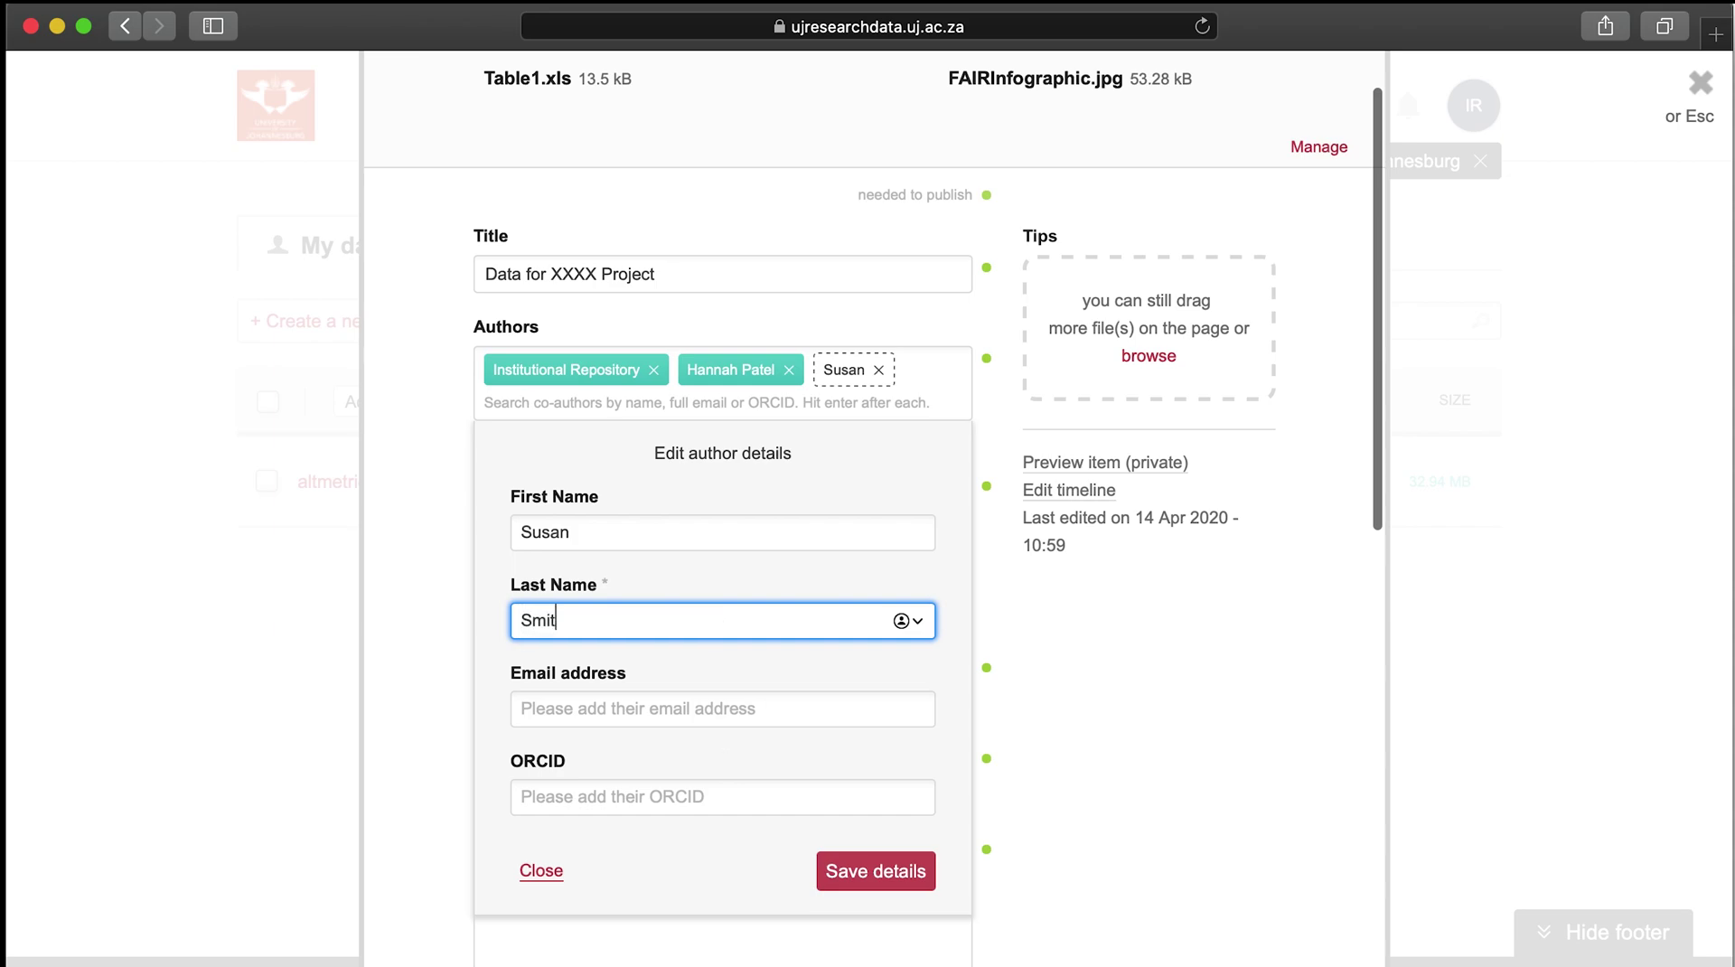
{"action": "left_click", "coordinate": [833, 873]}
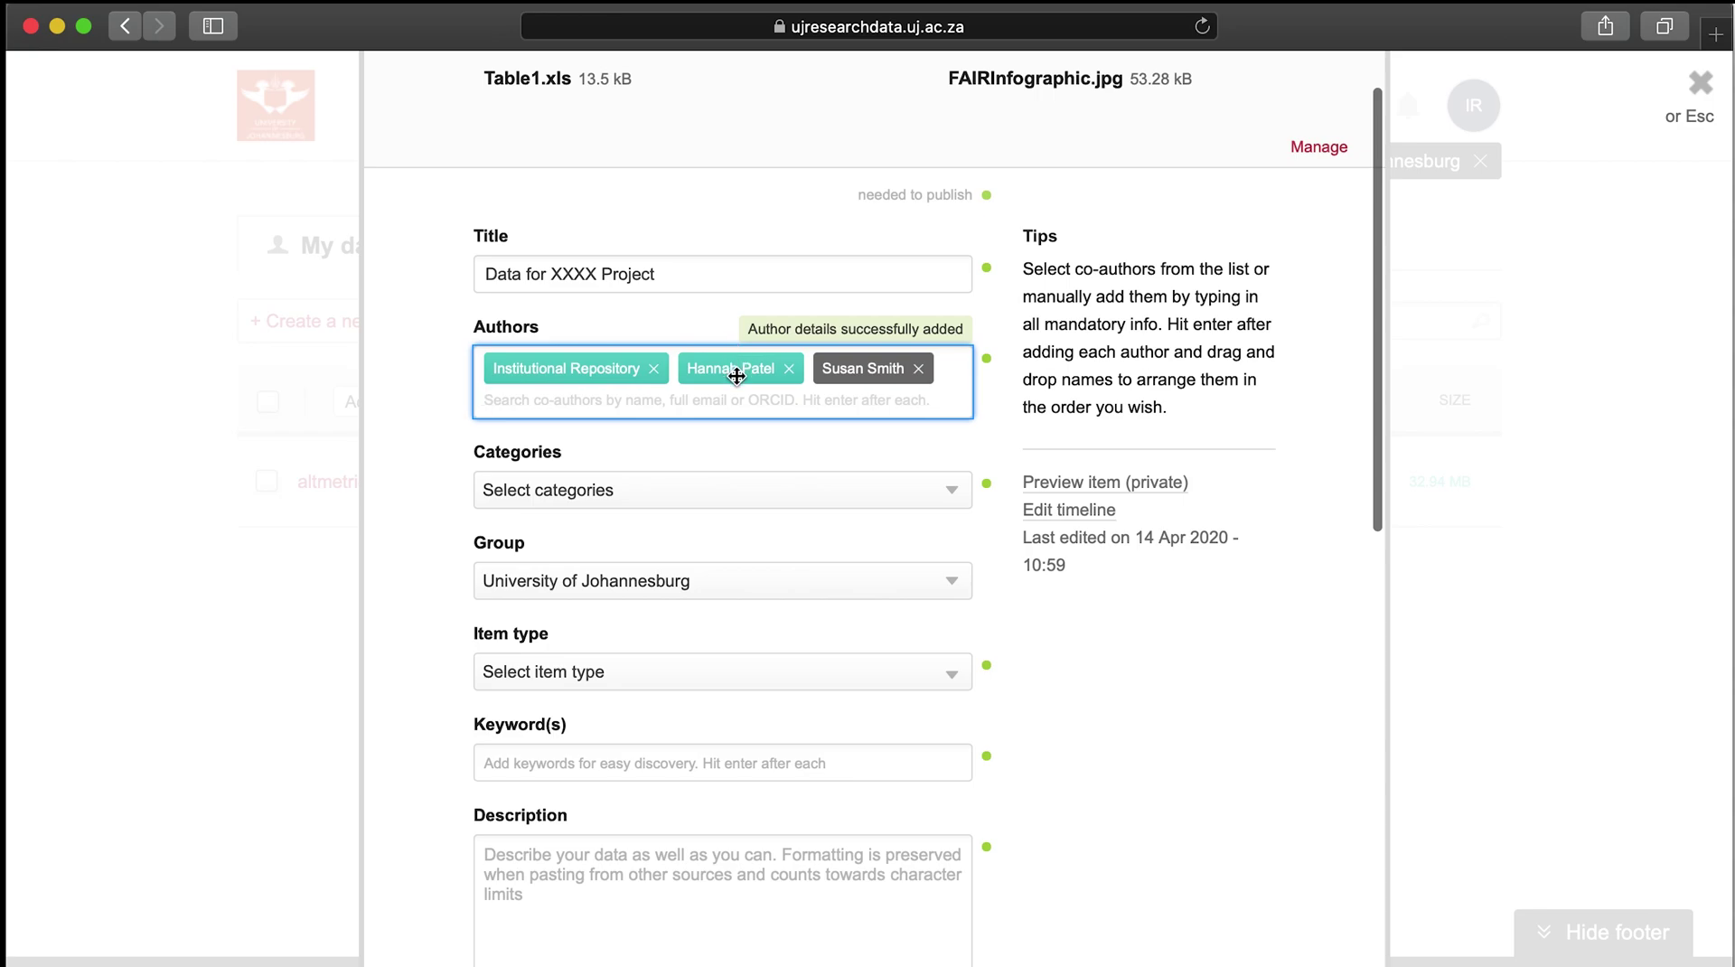
{"action": "left_click_drag", "start_coordinate": [737, 376], "coordinate": [524, 374]}
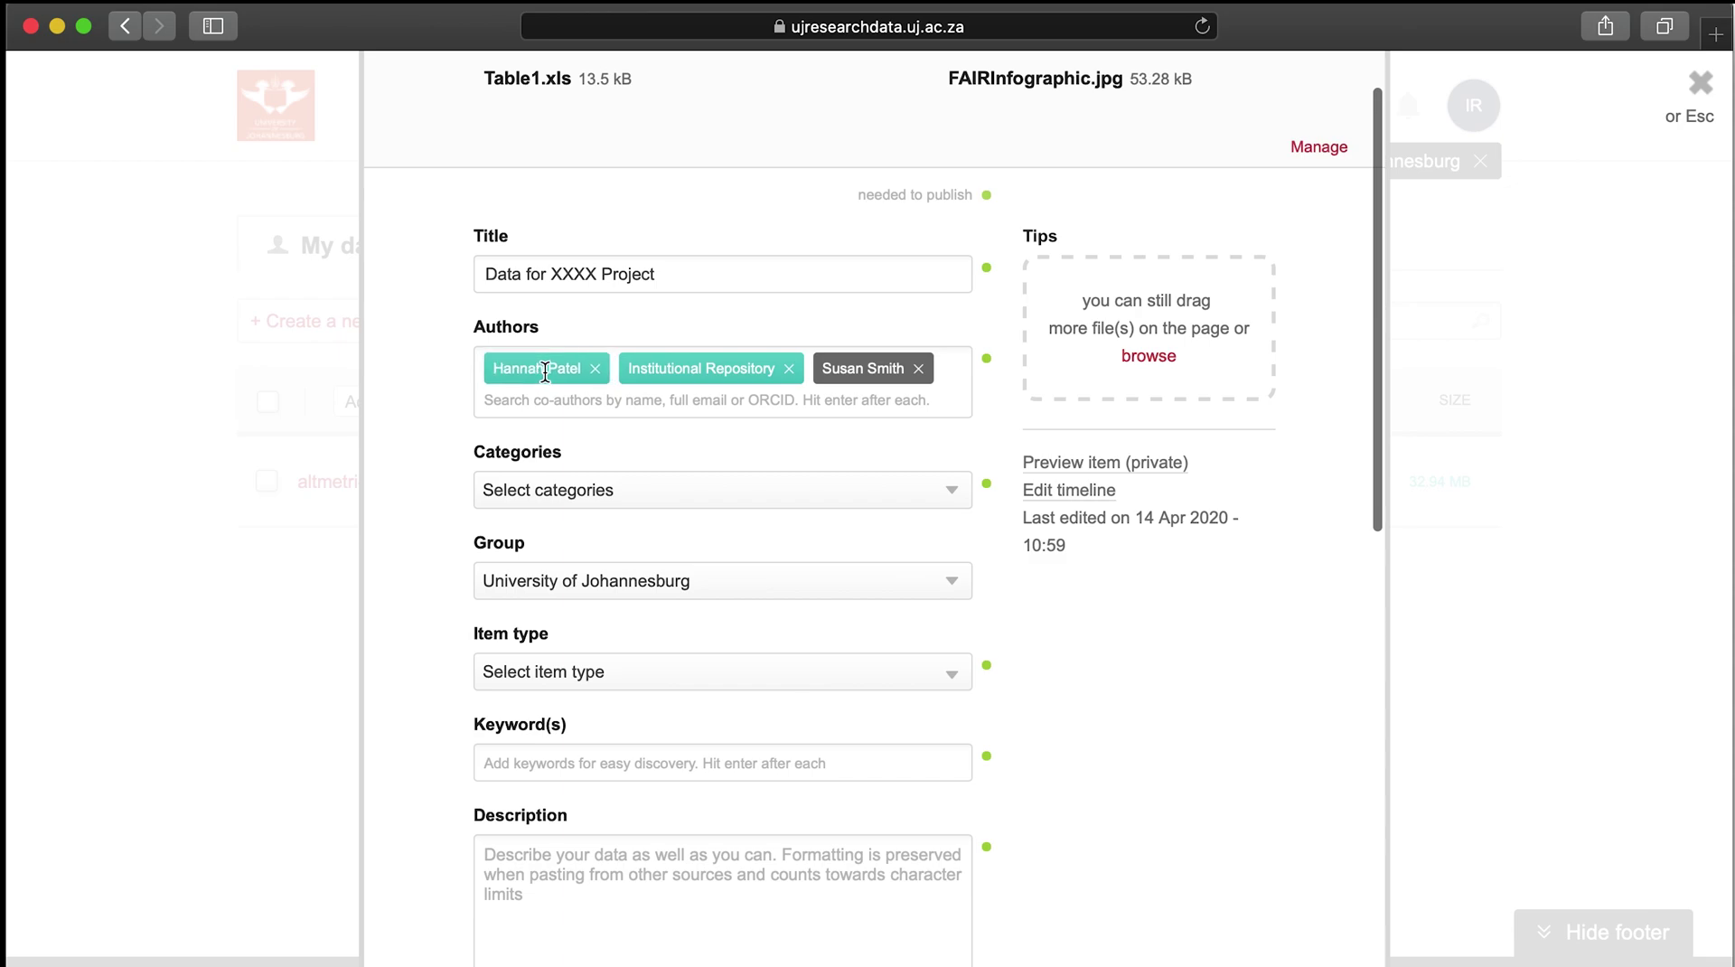
Search categories for 'engineering' and select Engineering Practice and Software Engineering.
{"action": "left_click", "coordinate": [544, 492]}
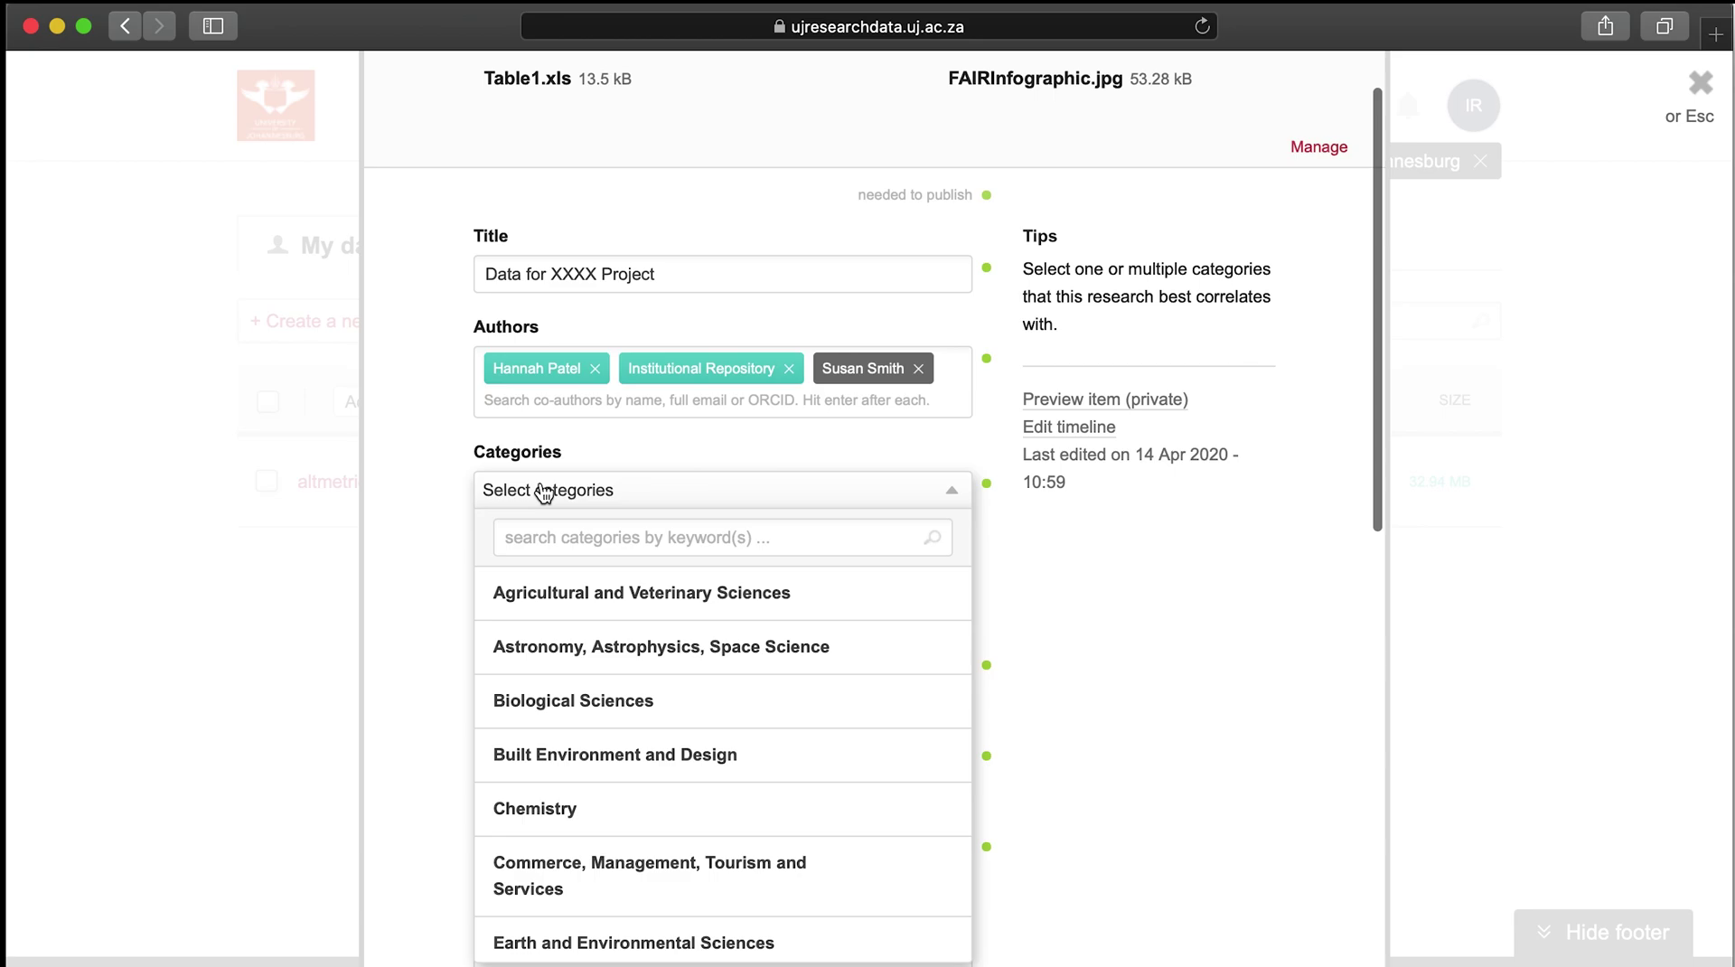
{"action": "left_click", "coordinate": [540, 529]}
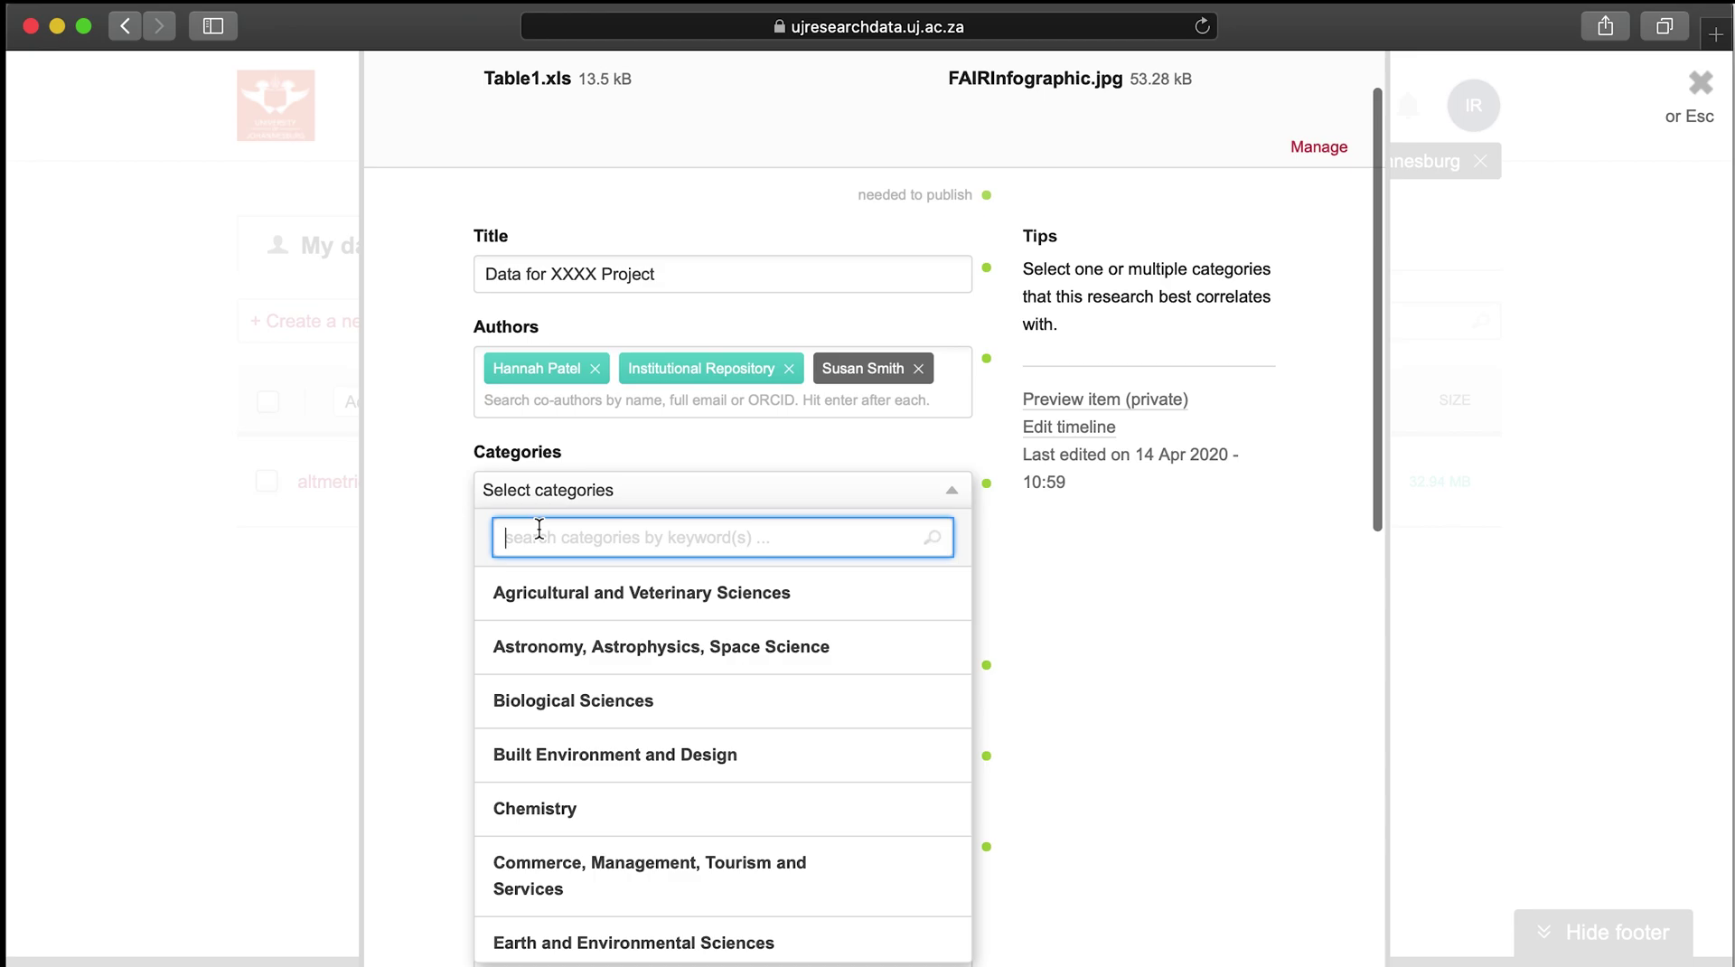
{"action": "type", "text": "engineering"}
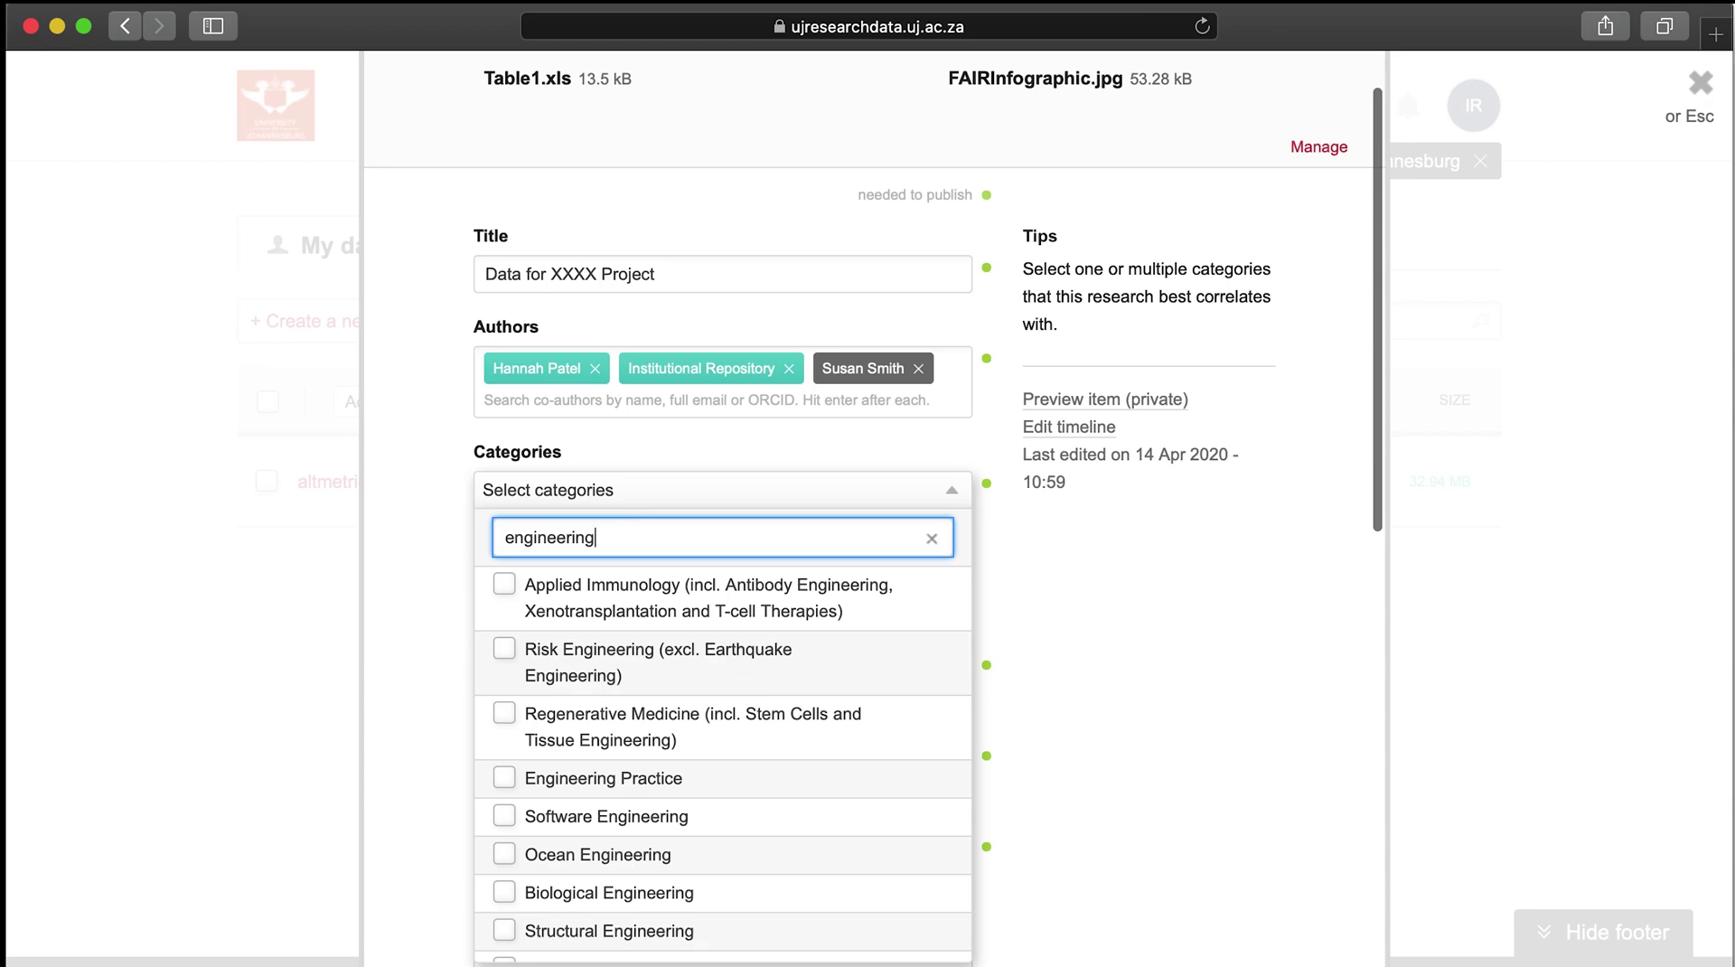
{"action": "left_click", "coordinate": [505, 781]}
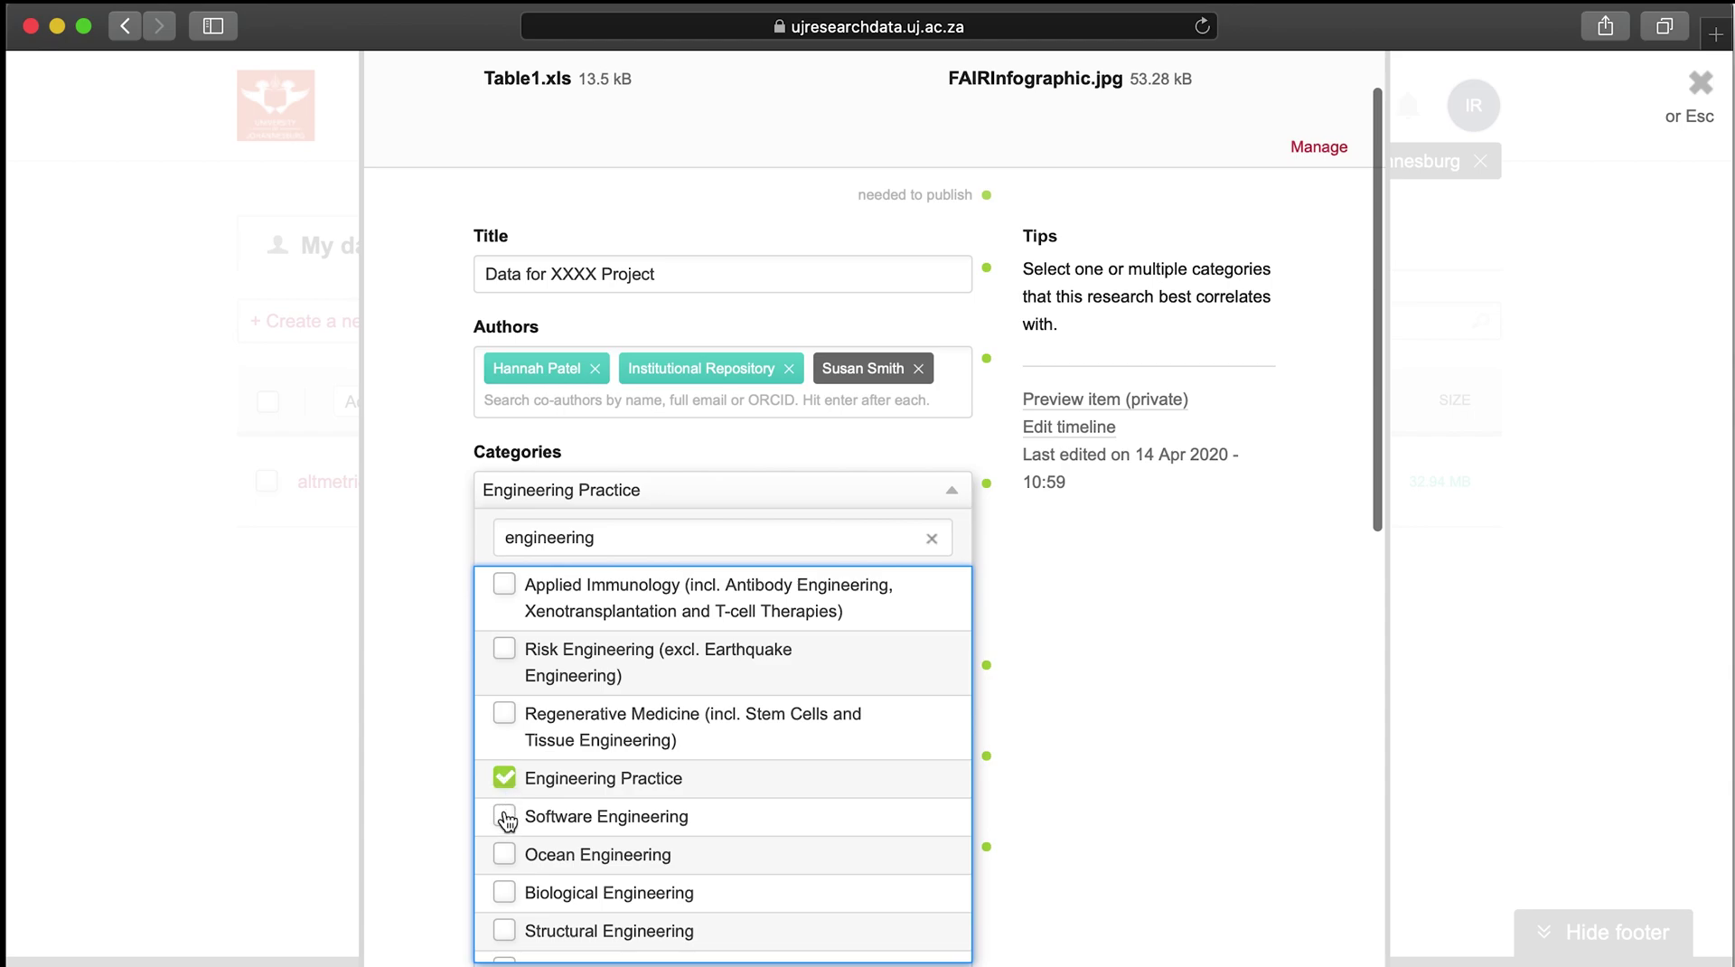
{"action": "left_click", "coordinate": [505, 818]}
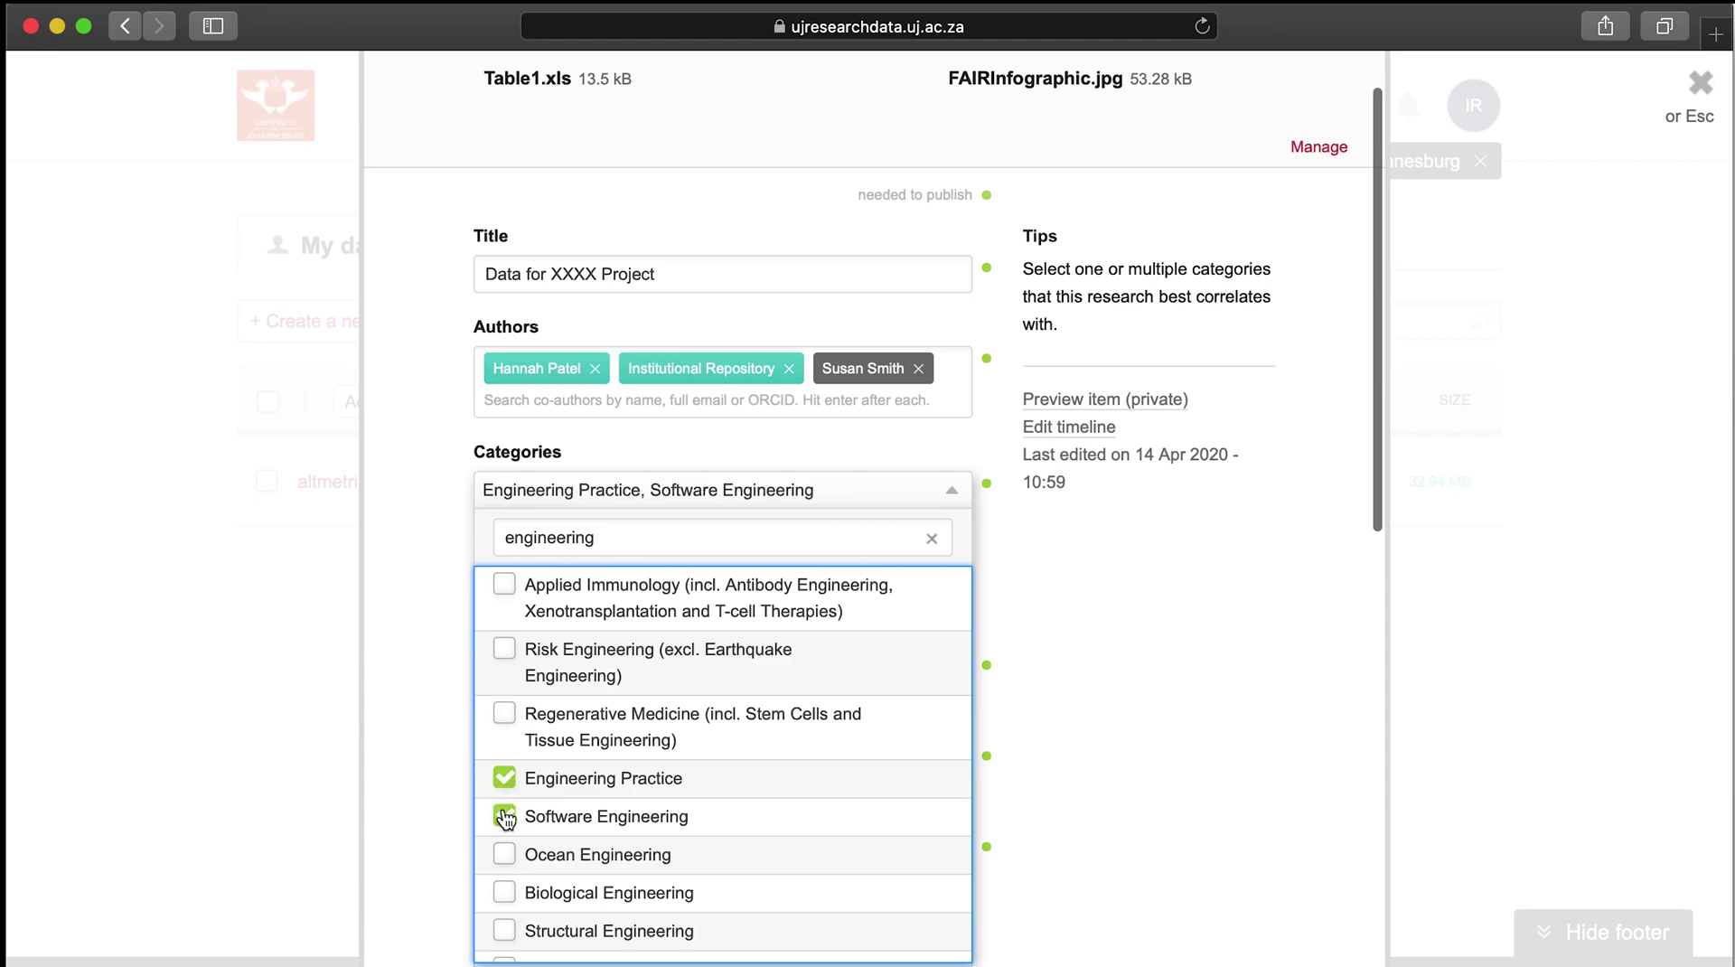
{"action": "left_click", "coordinate": [435, 733]}
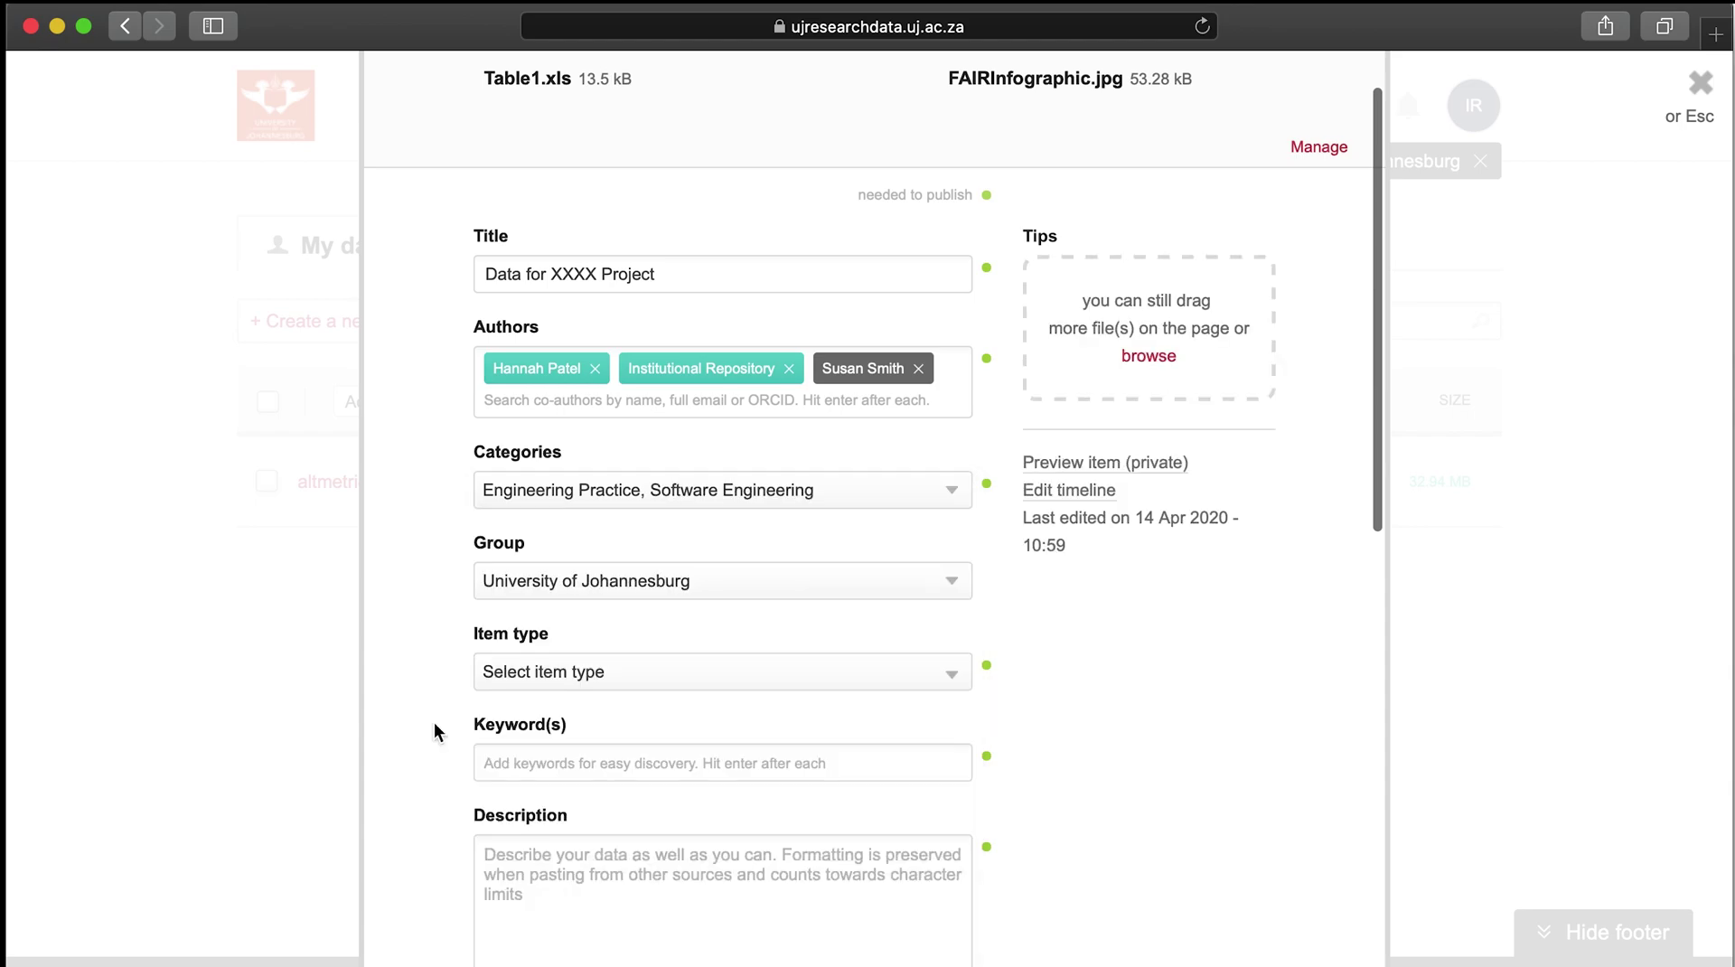
Choose Faculty of Engineering and the Built Environment from the University of Johannesburg group tree.
{"action": "left_click", "coordinate": [727, 584]}
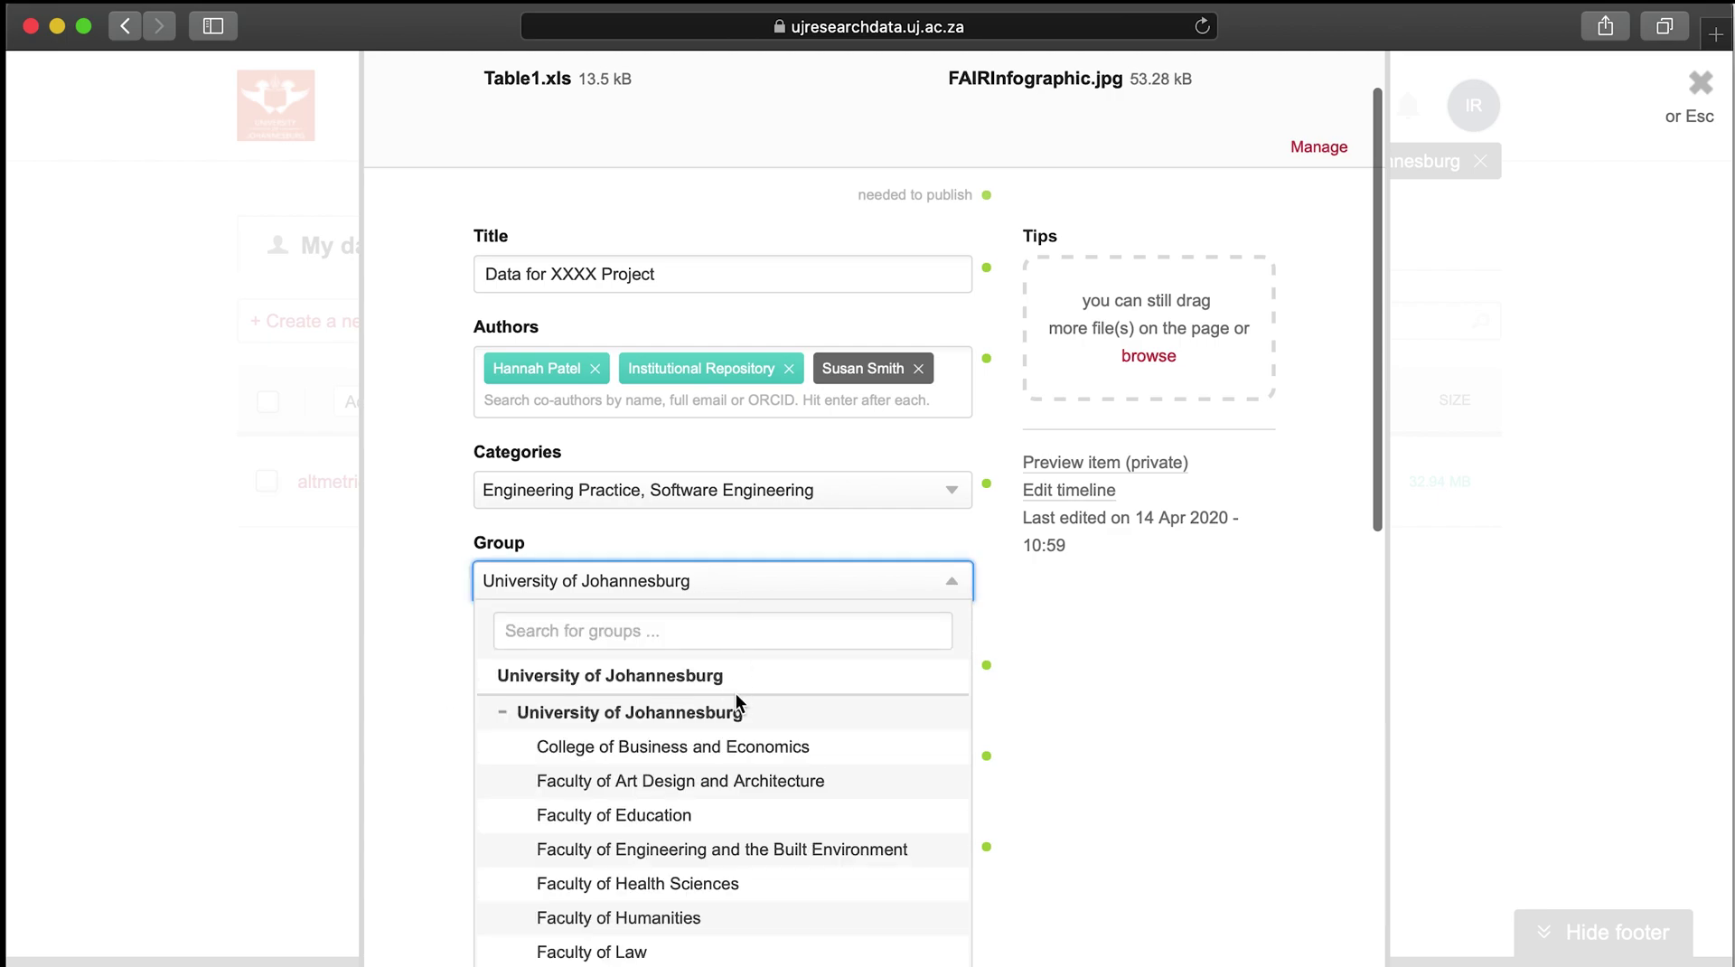
{"action": "scroll", "coordinate": [736, 703], "scroll_direction": "down", "scroll_amount": 1}
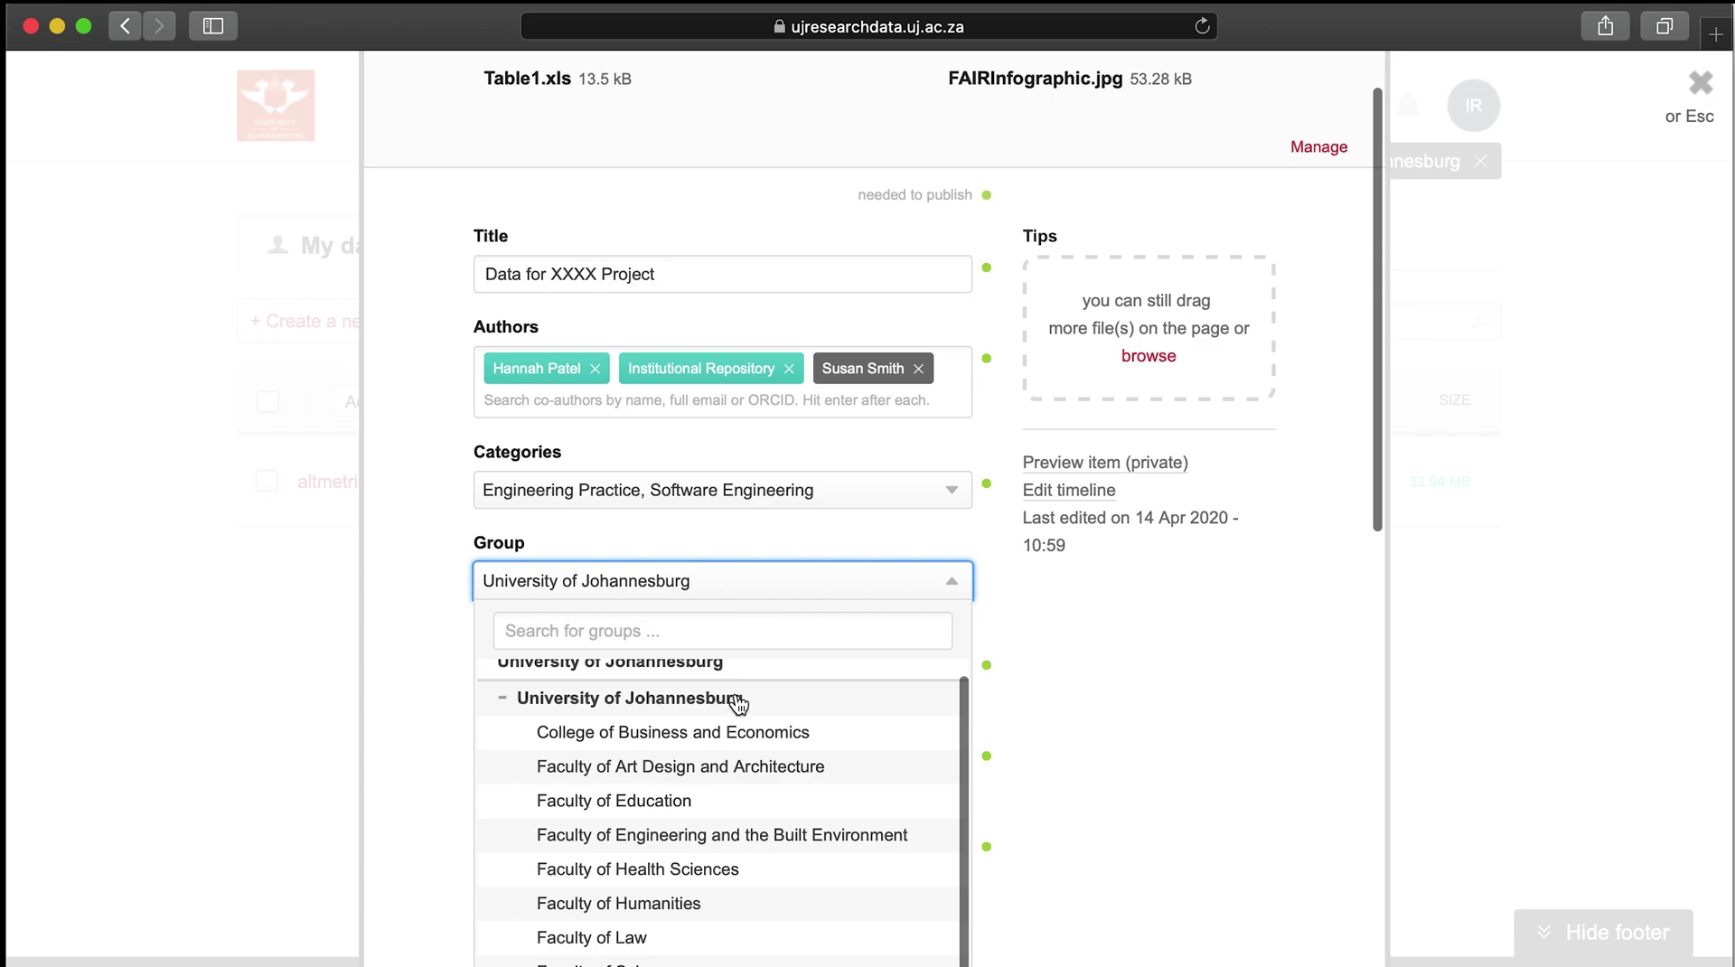
{"action": "scroll", "coordinate": [739, 703], "scroll_direction": "down", "scroll_amount": 3}
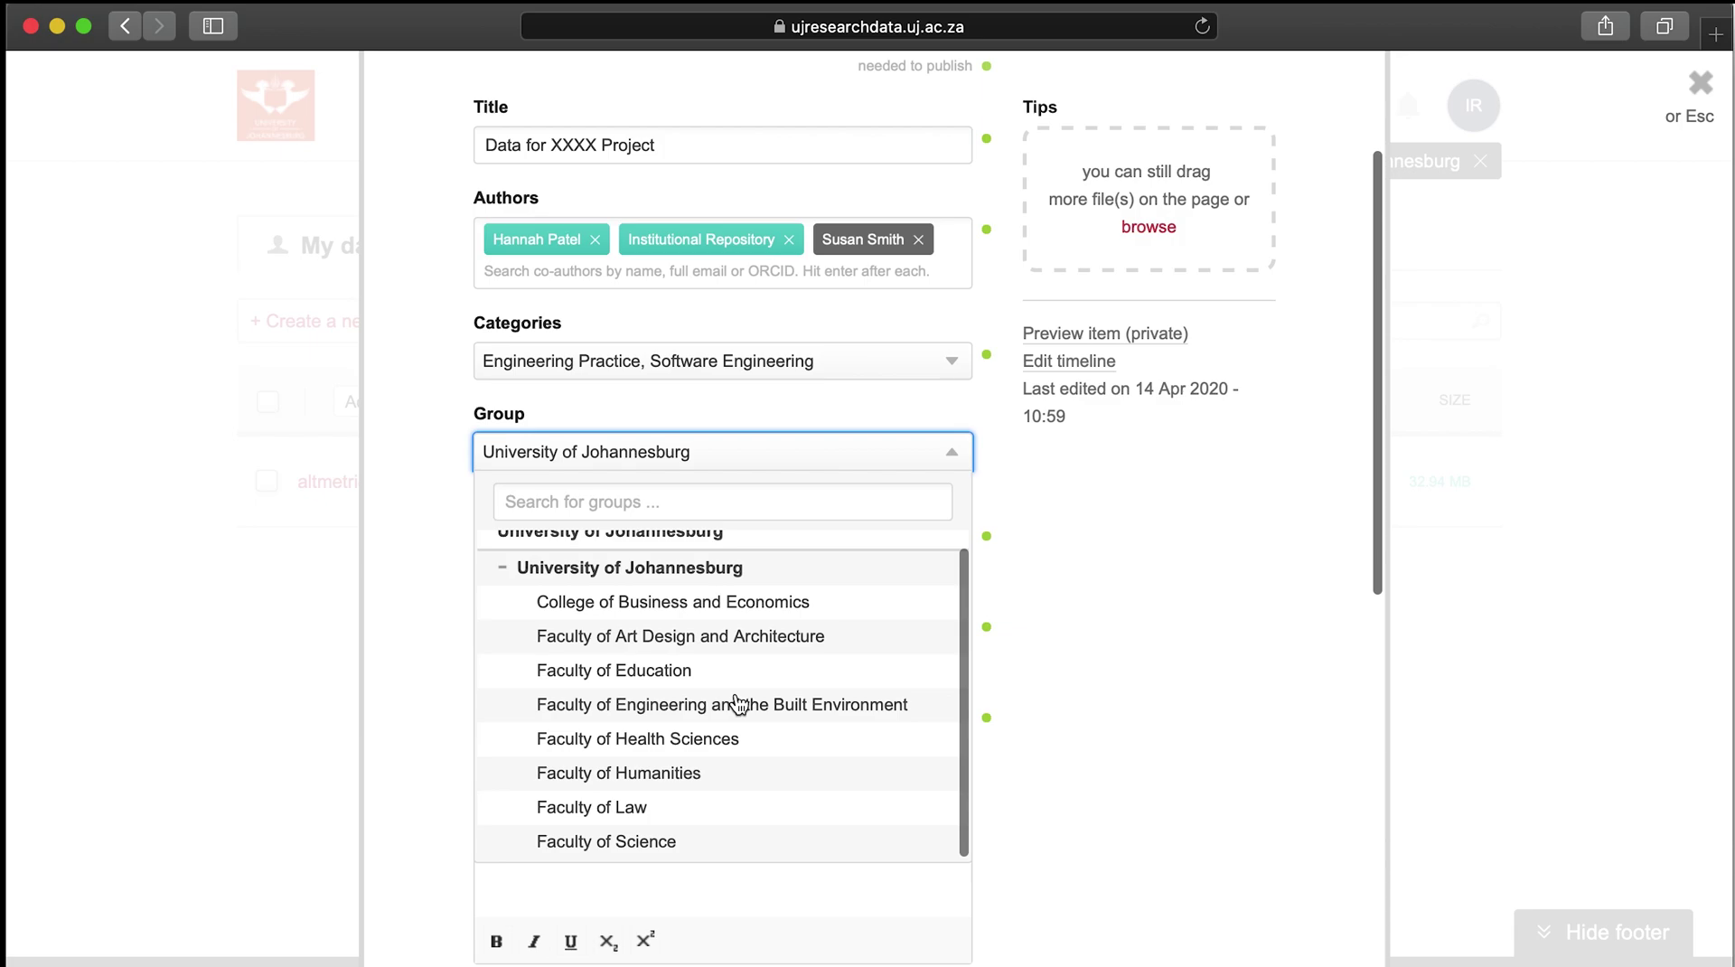
{"action": "left_click", "coordinate": [737, 705]}
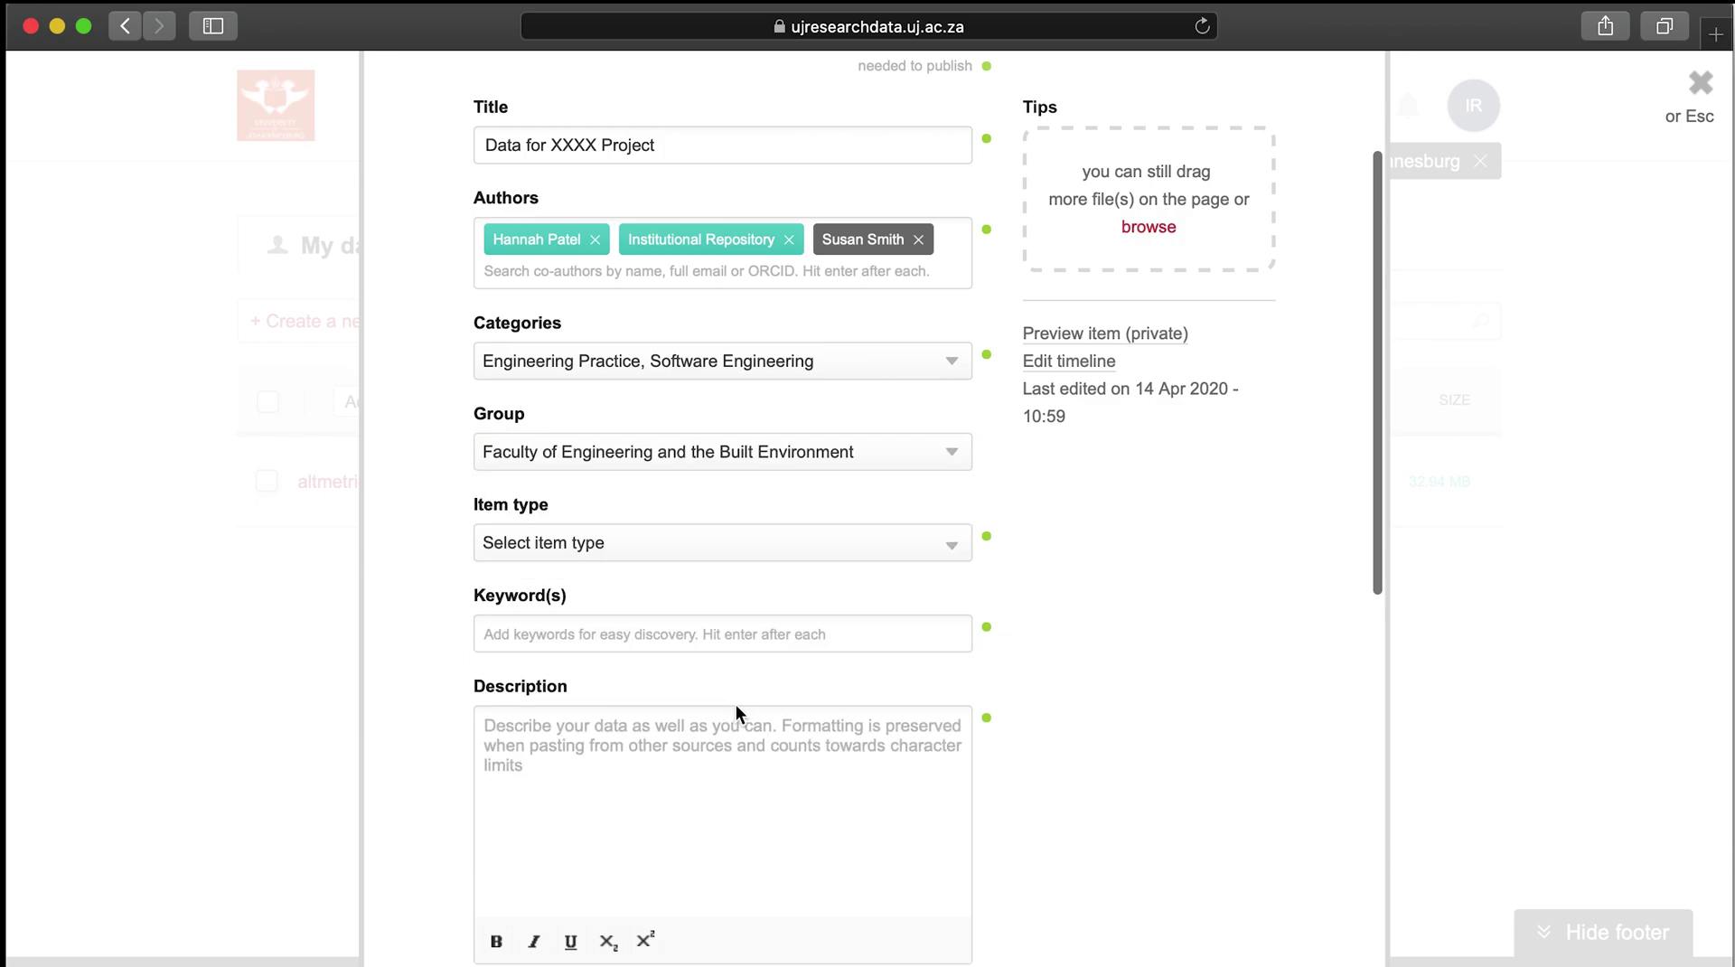
Pick Dataset from the Item type list.
{"action": "left_click", "coordinate": [781, 555]}
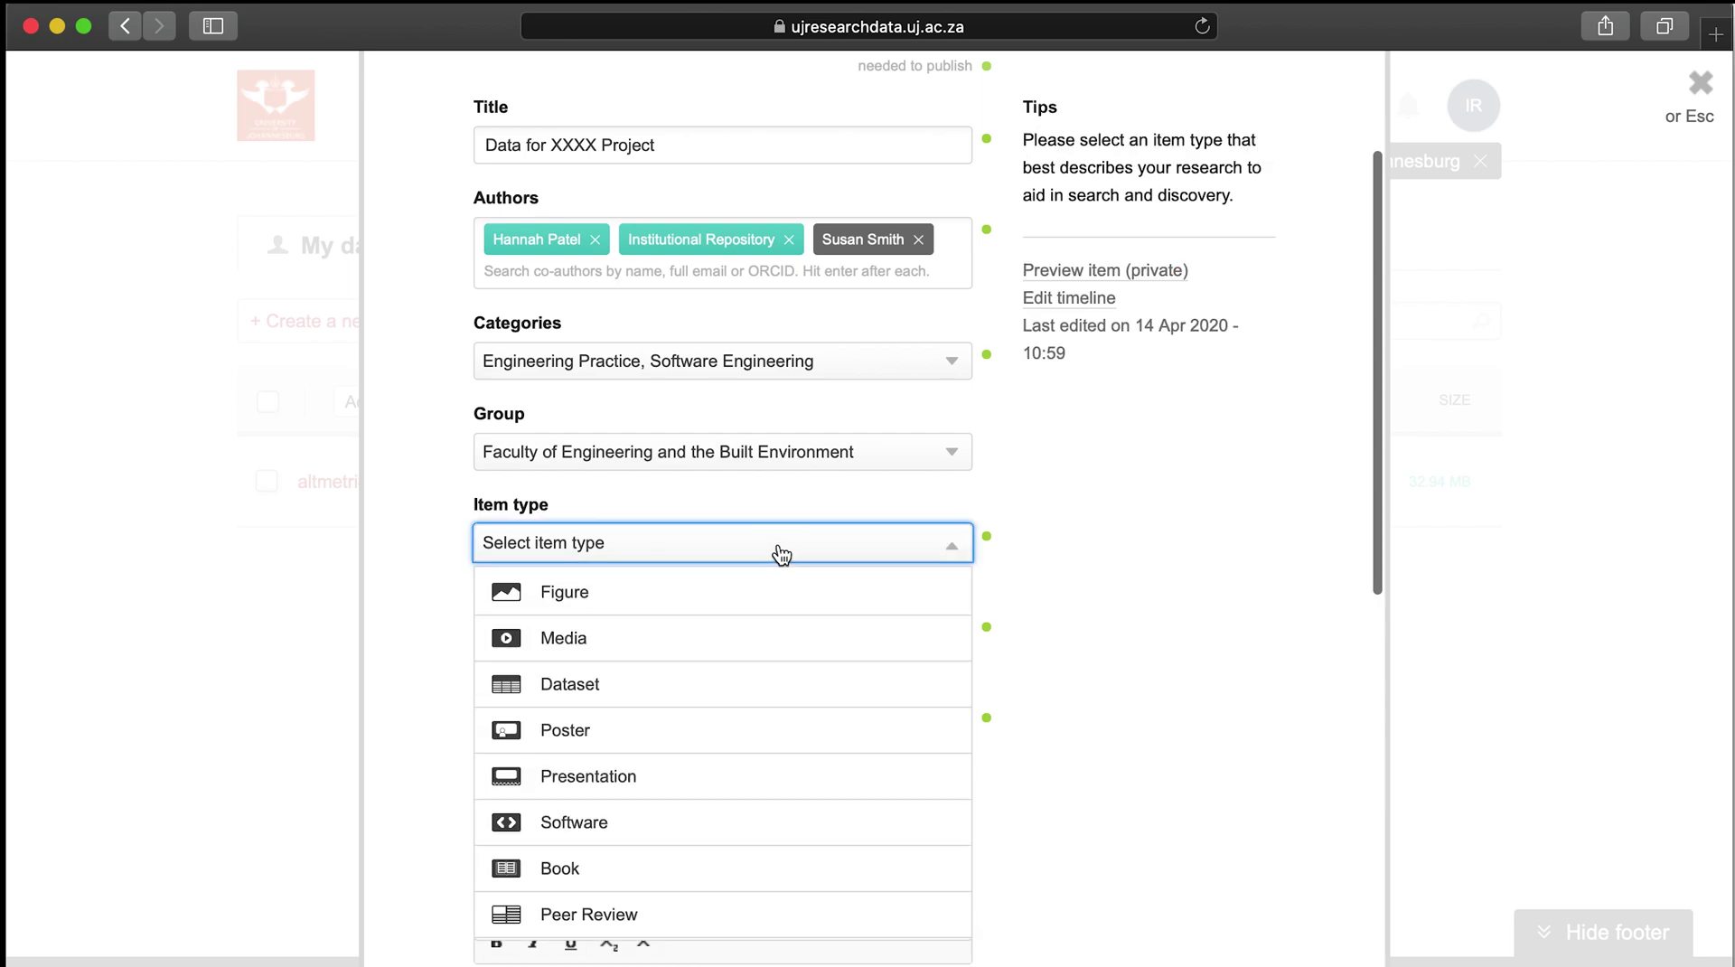
{"action": "scroll", "coordinate": [775, 704], "scroll_direction": "down", "scroll_amount": 3}
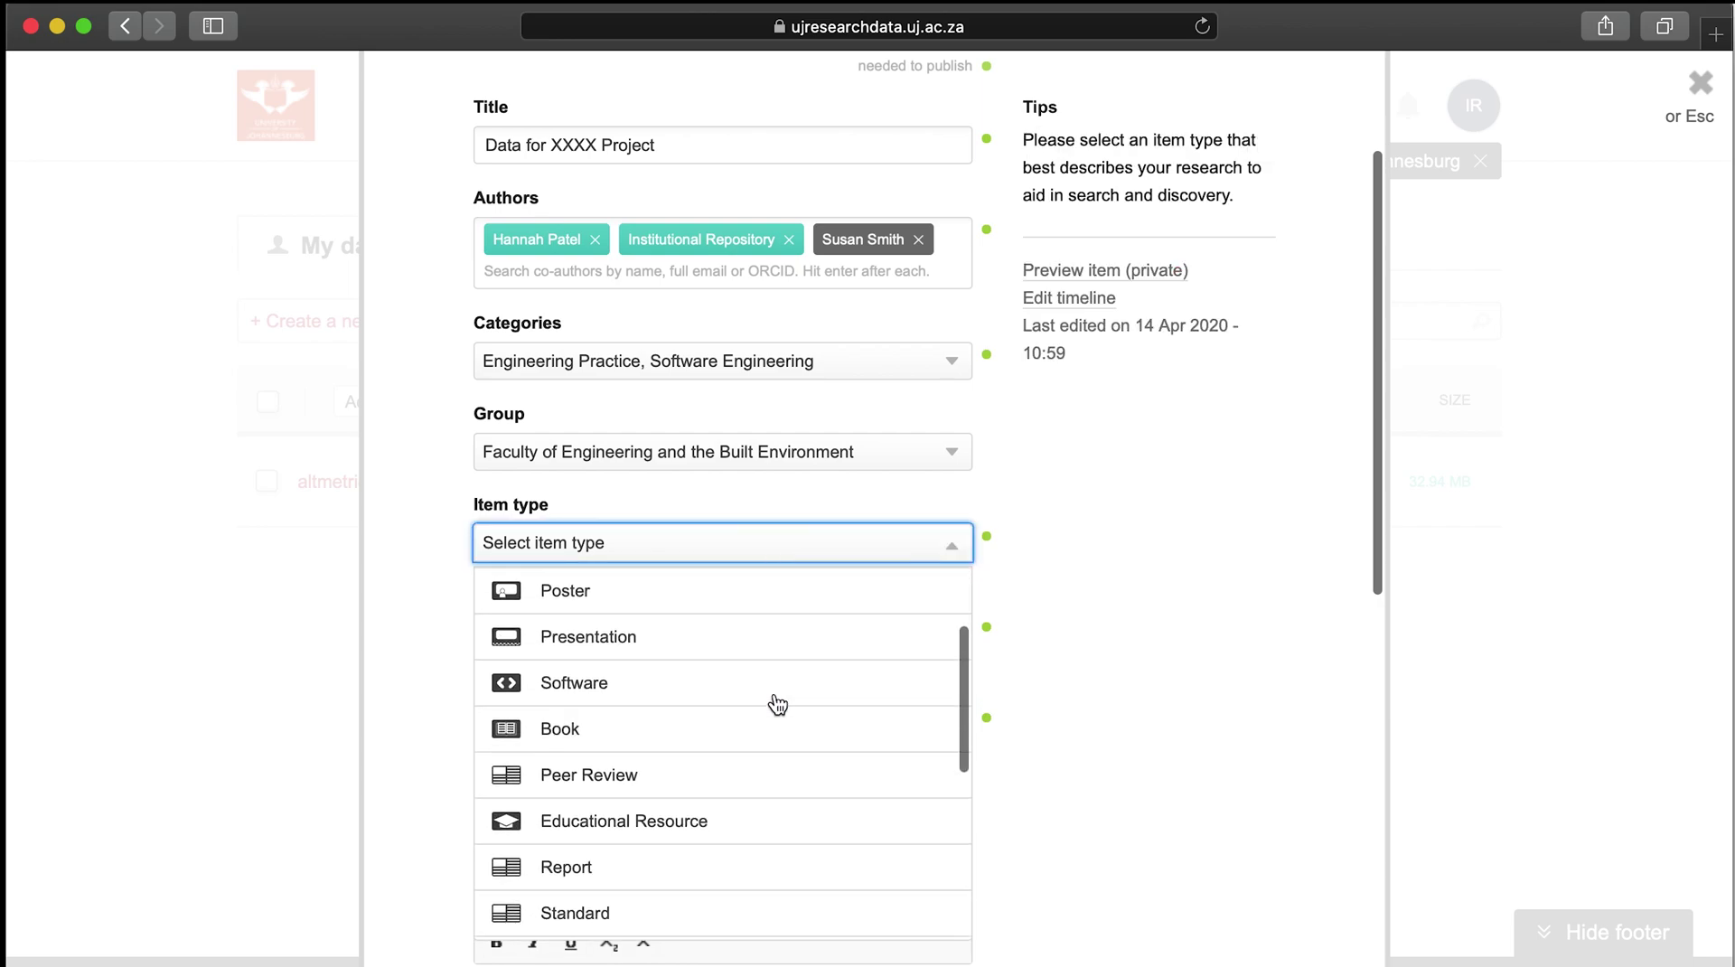
{"action": "scroll", "coordinate": [778, 704], "scroll_direction": "down", "scroll_amount": 6}
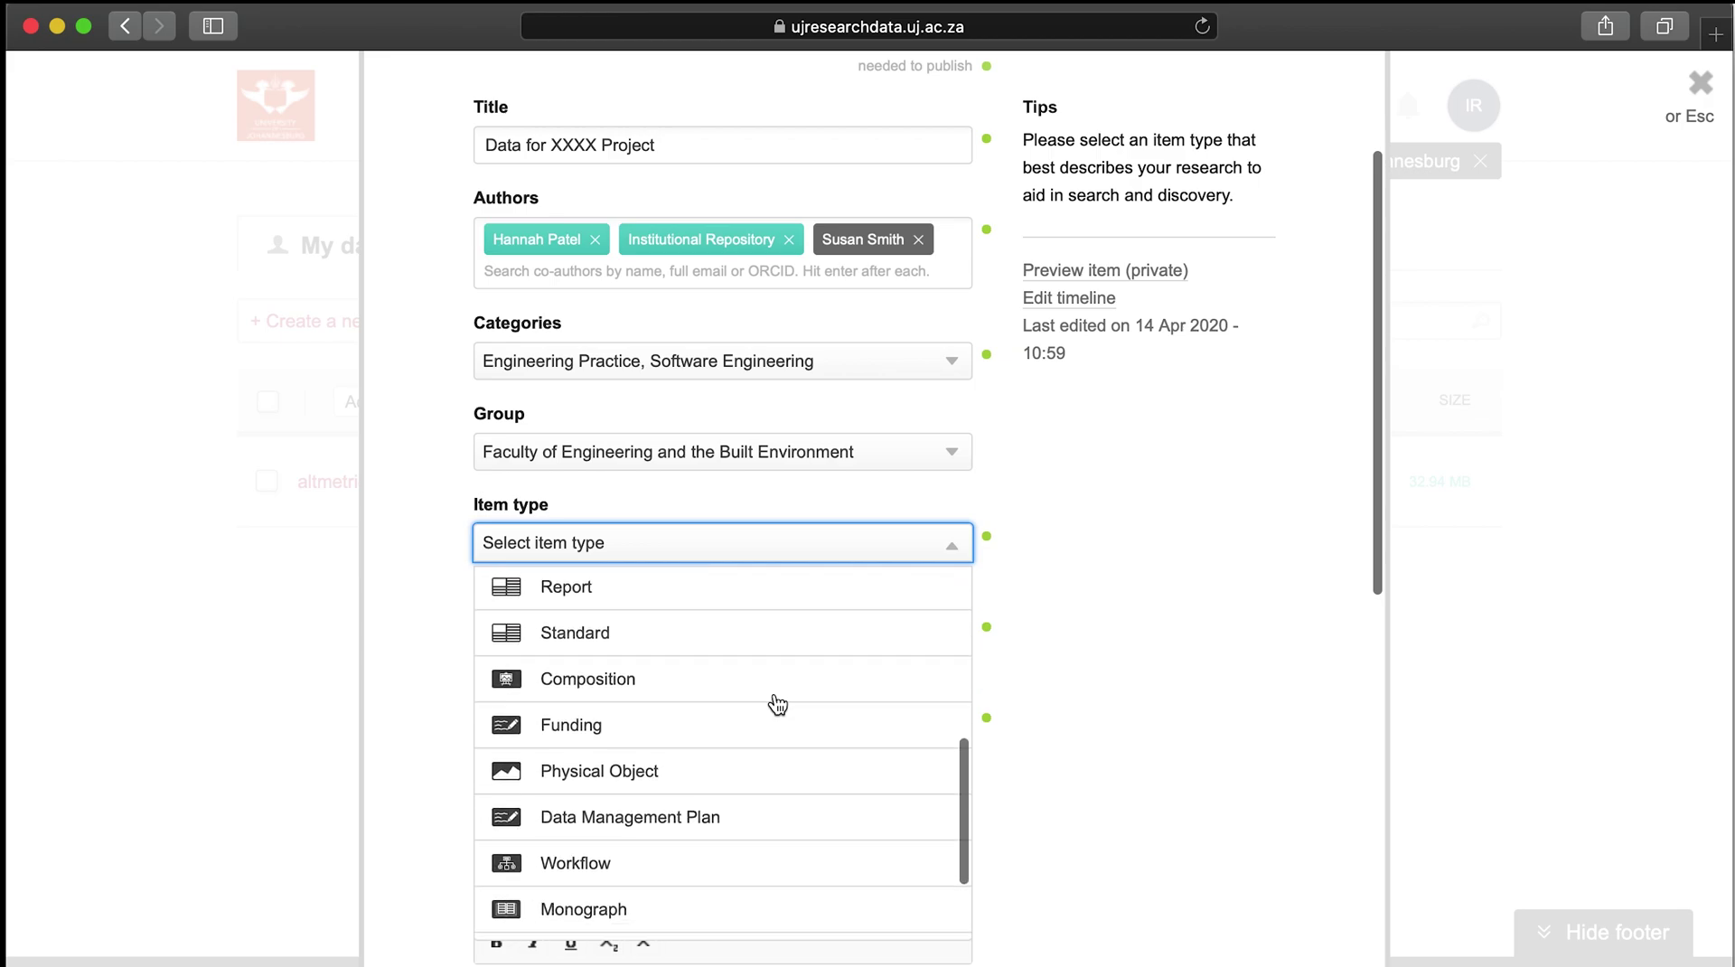
{"action": "scroll", "coordinate": [777, 704], "scroll_direction": "down", "scroll_amount": 3}
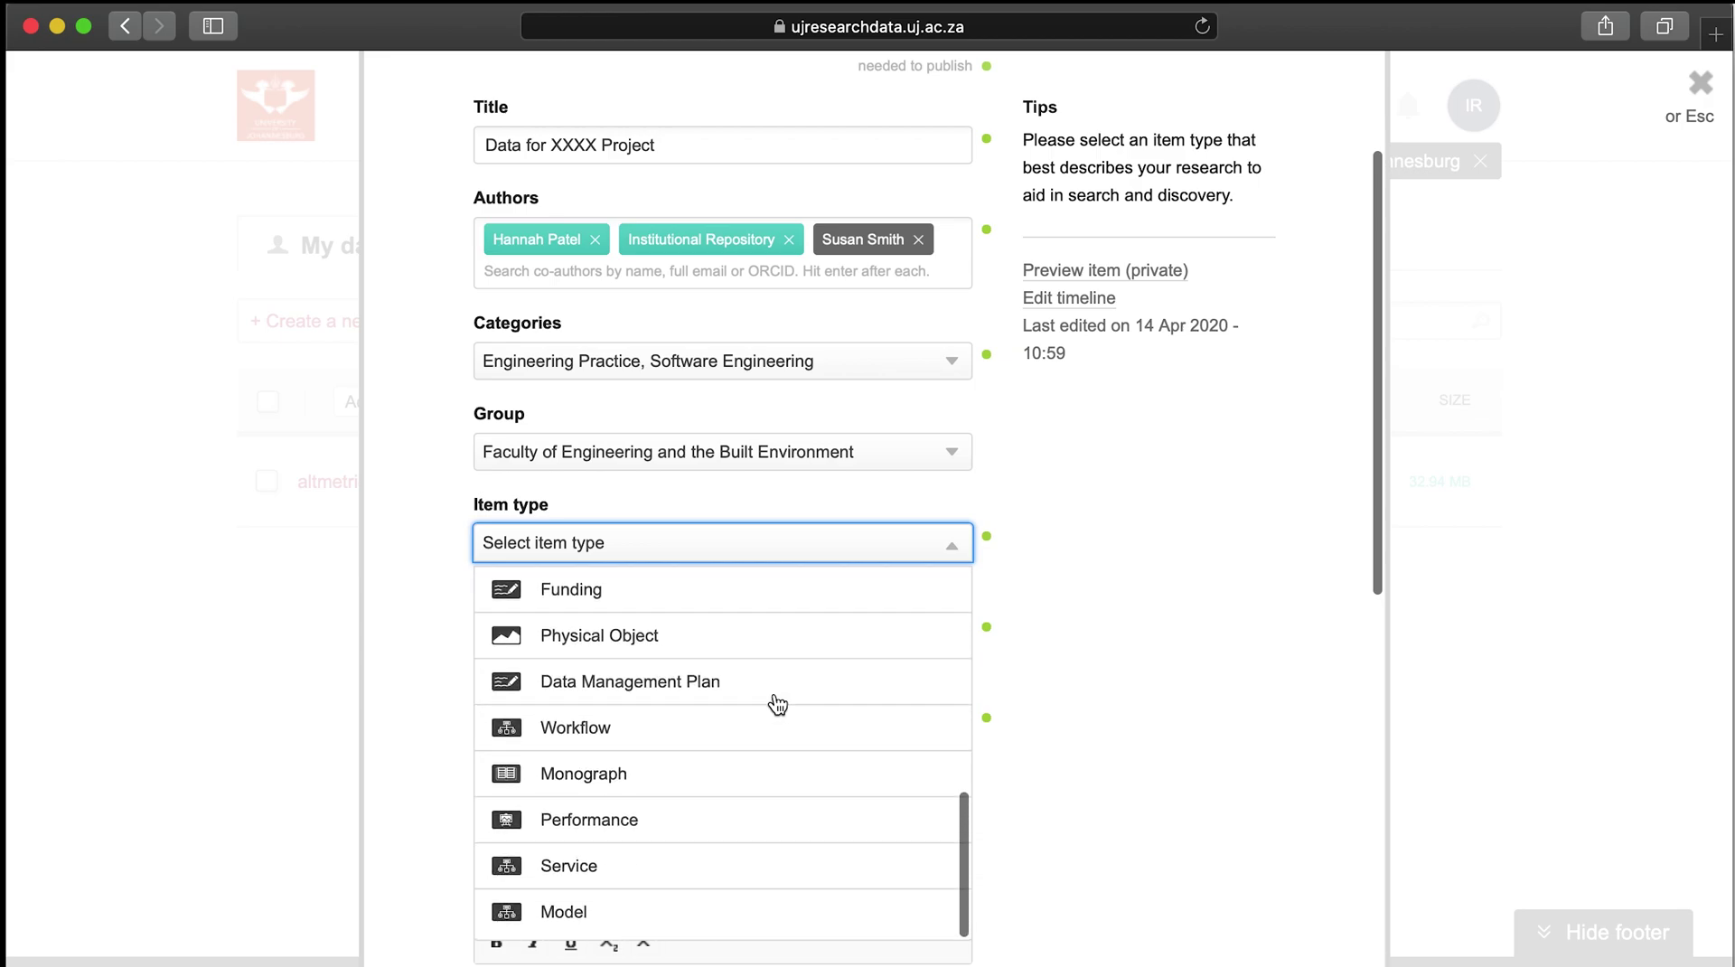
{"action": "scroll", "coordinate": [777, 704], "scroll_direction": "up", "scroll_amount": 5}
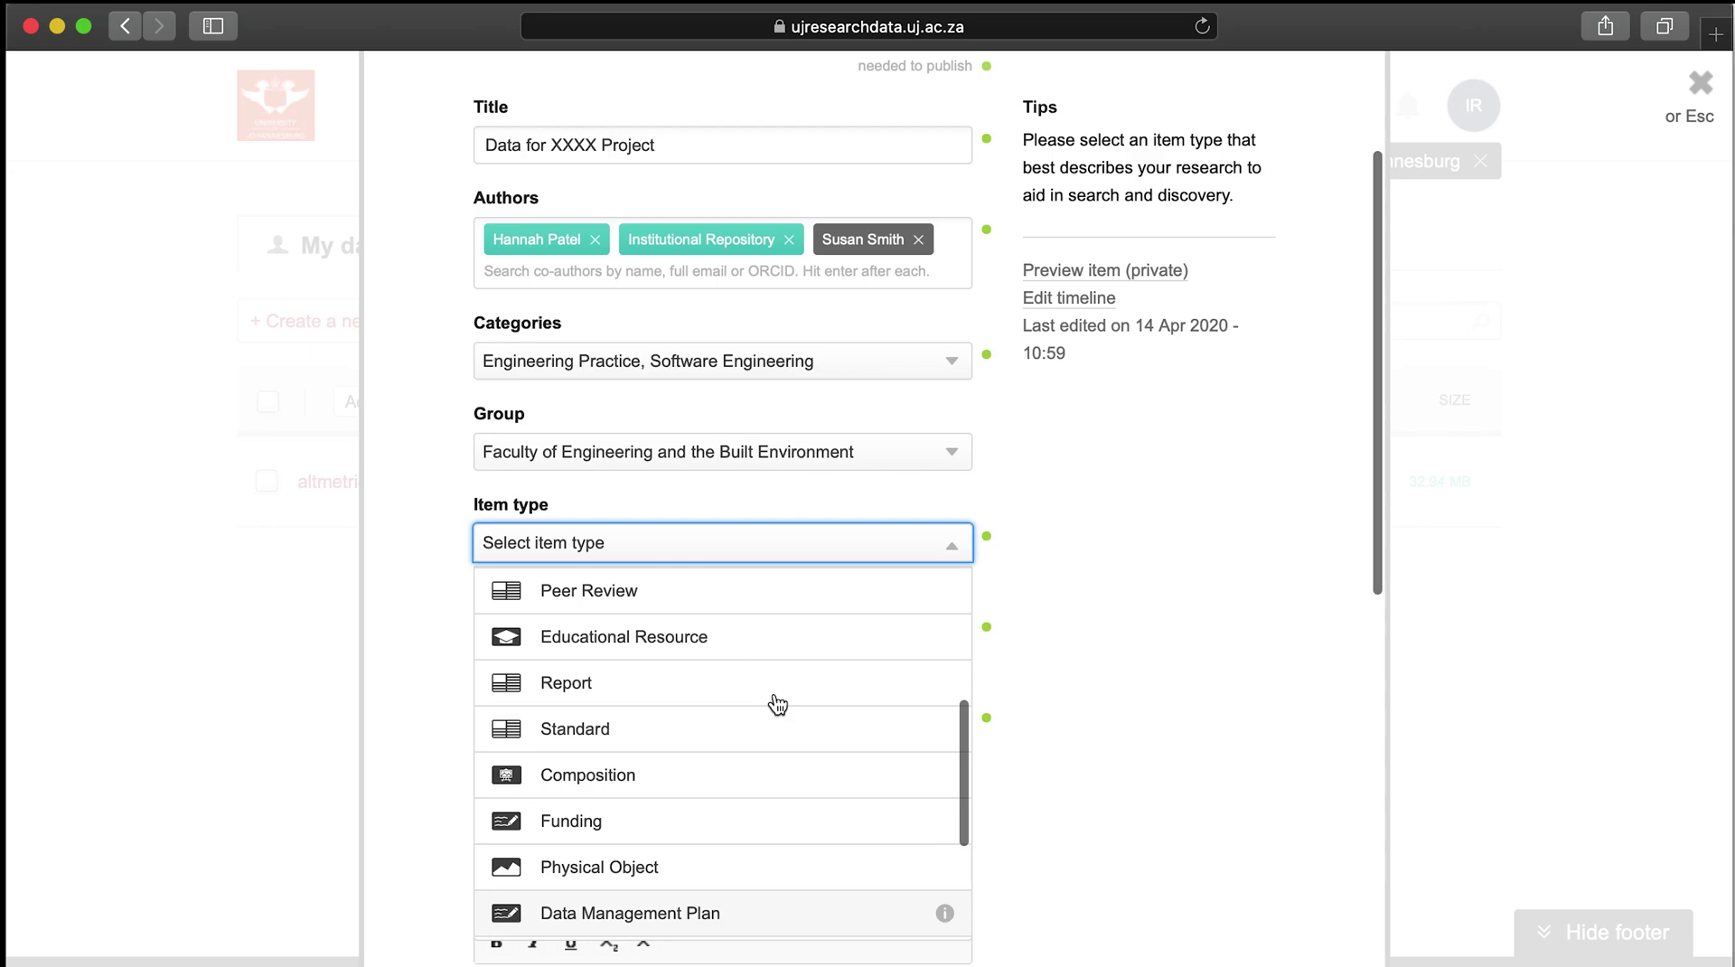
{"action": "scroll", "coordinate": [777, 704], "scroll_direction": "up", "scroll_amount": 7}
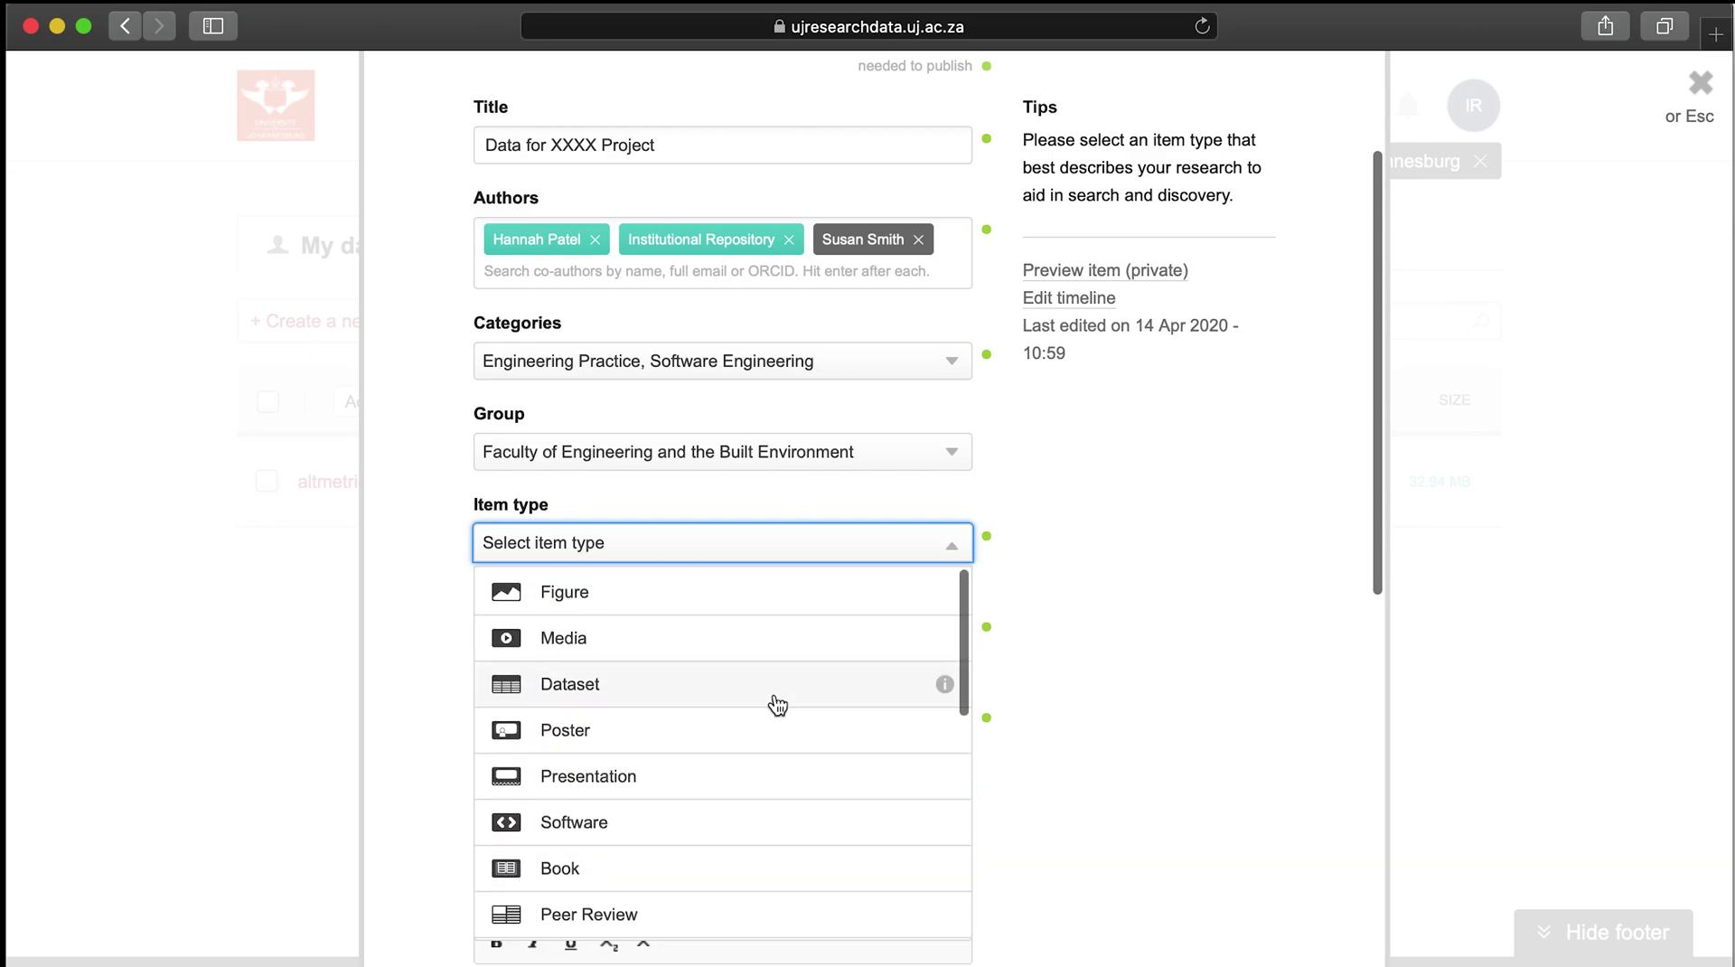
{"action": "left_click", "coordinate": [777, 704]}
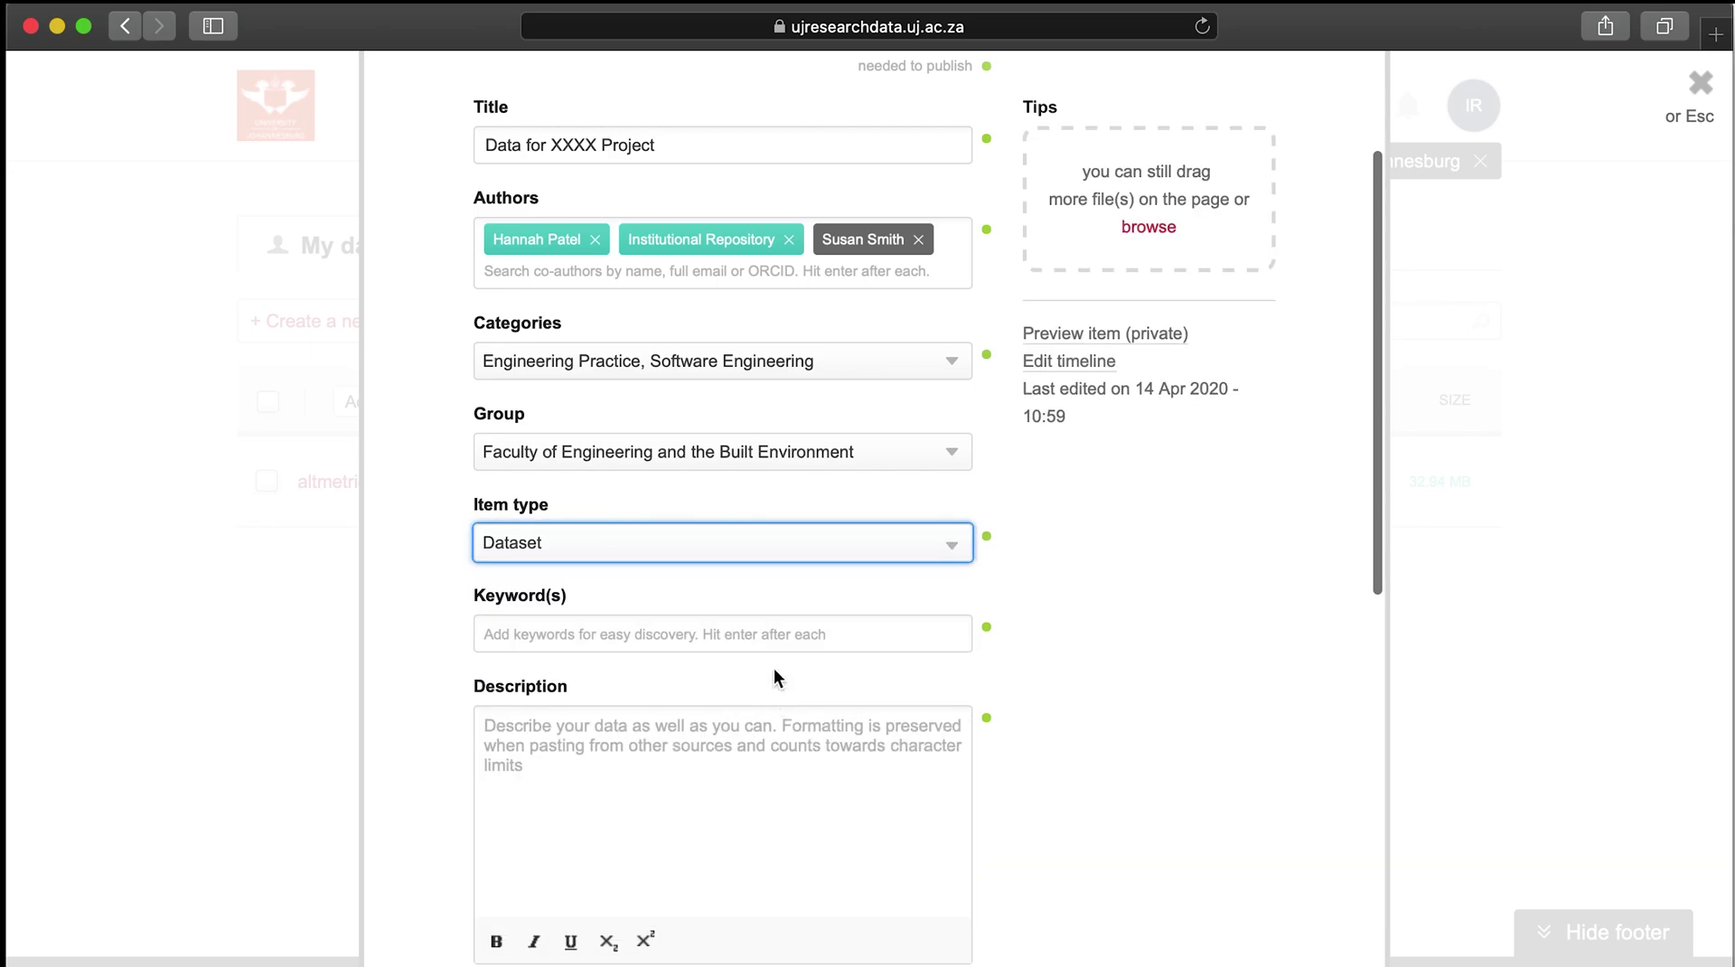
Tag the item with keywords Engineering, Analytical engineering and engineering lime trees.
{"action": "left_click", "coordinate": [773, 638]}
{"action": "type", "text": "E"}
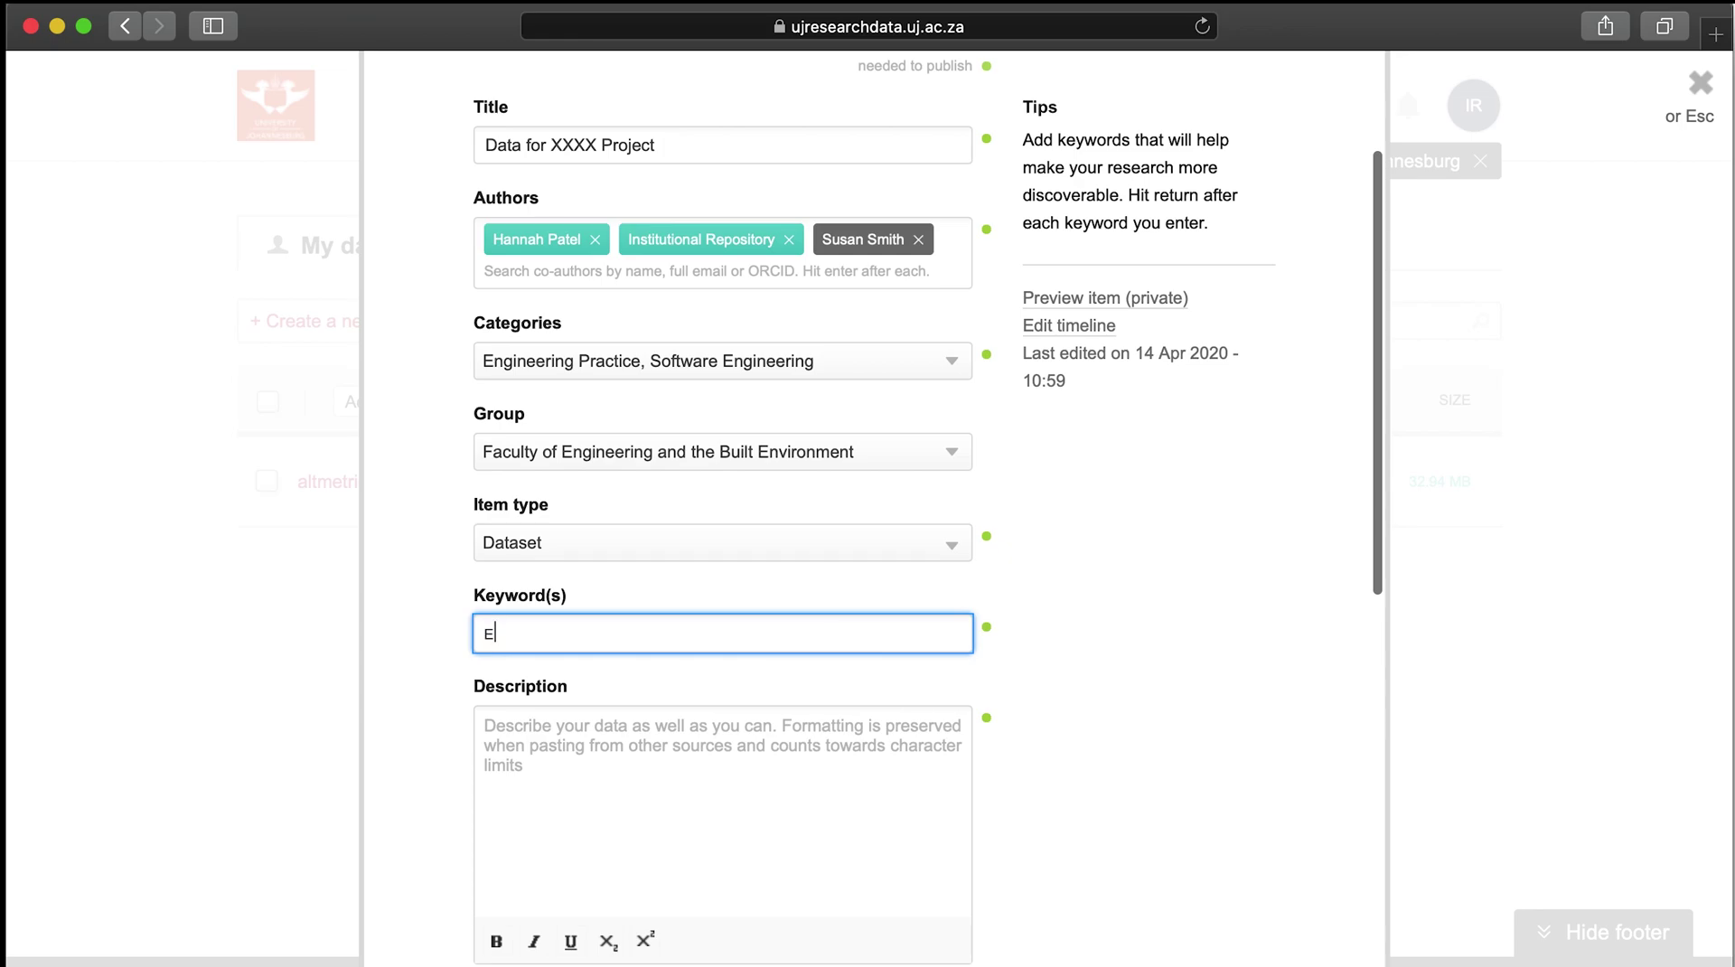
{"action": "type", "text": "ngineering"}
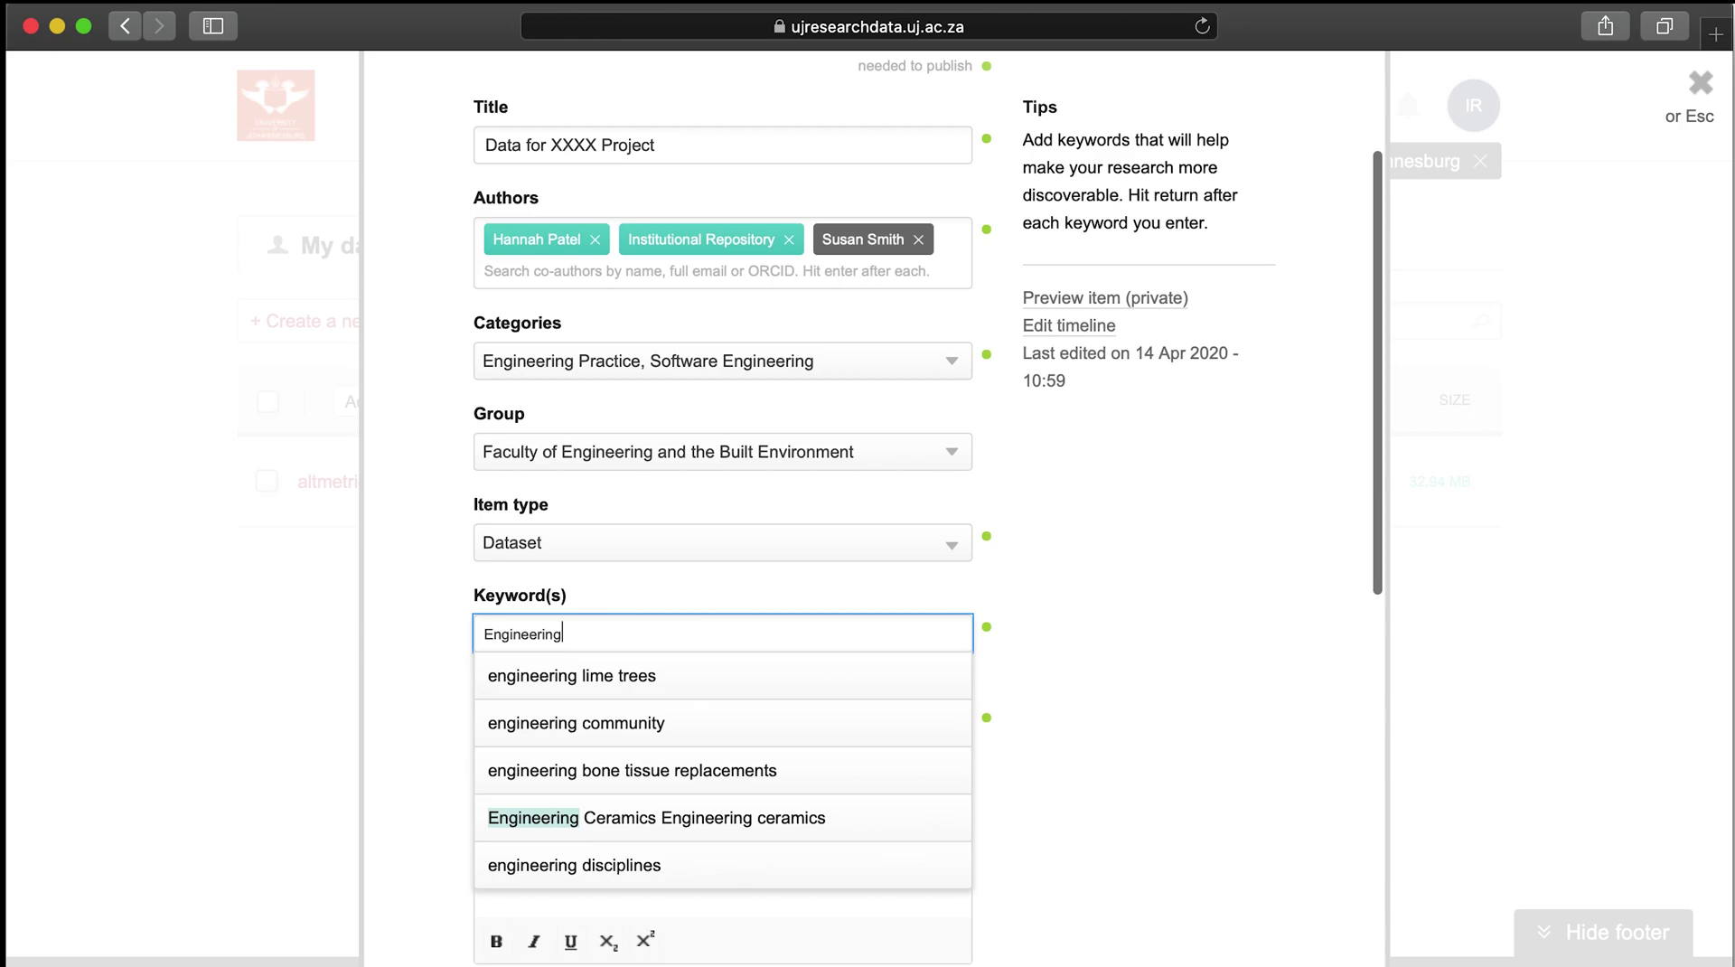
{"action": "key", "text": "Return"}
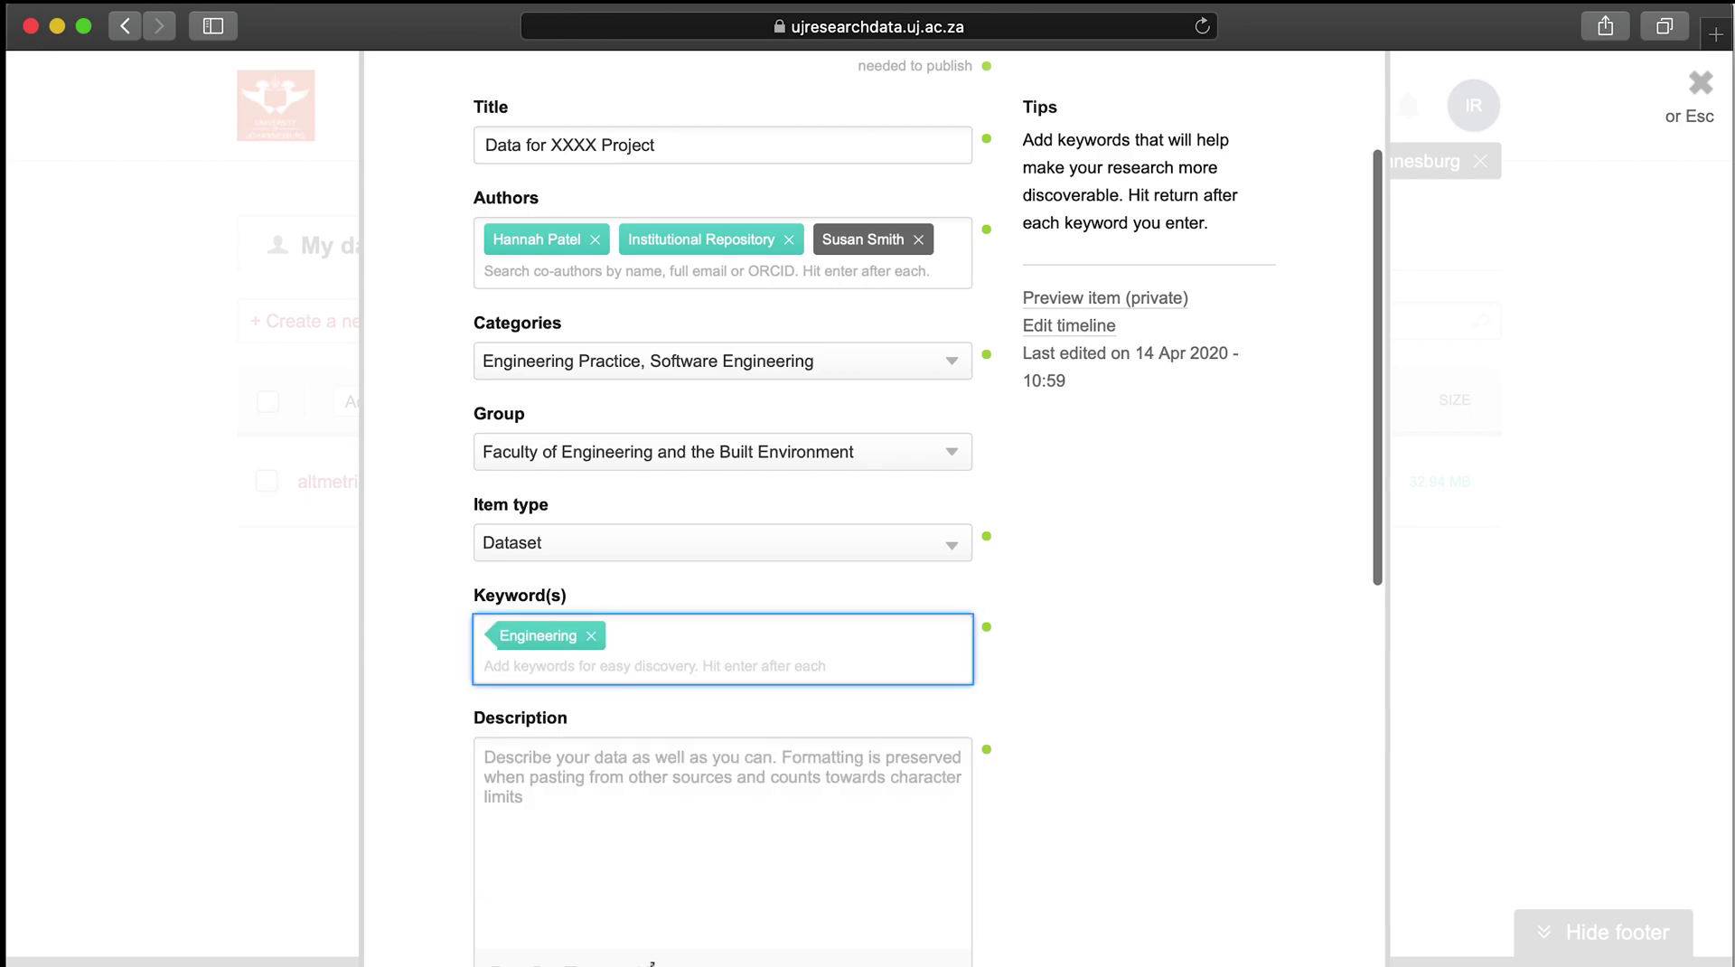
{"action": "type", "text": "Analy"}
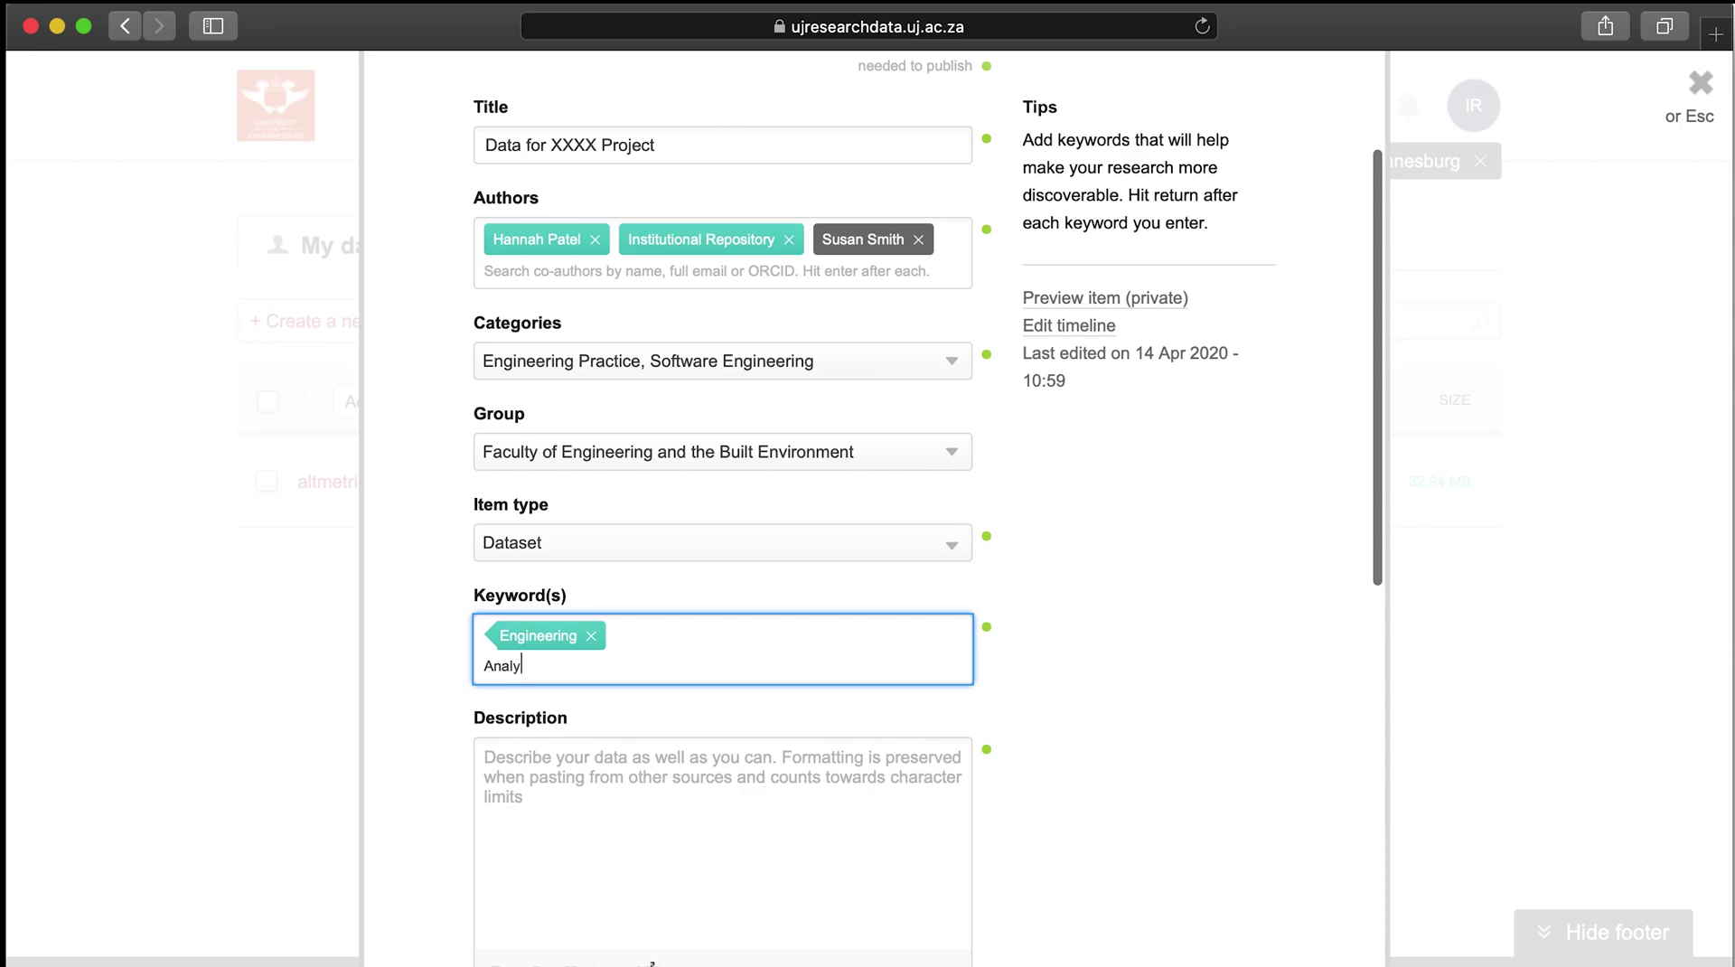
{"action": "type", "text": "tical engineering"}
{"action": "key", "text": "Return"}
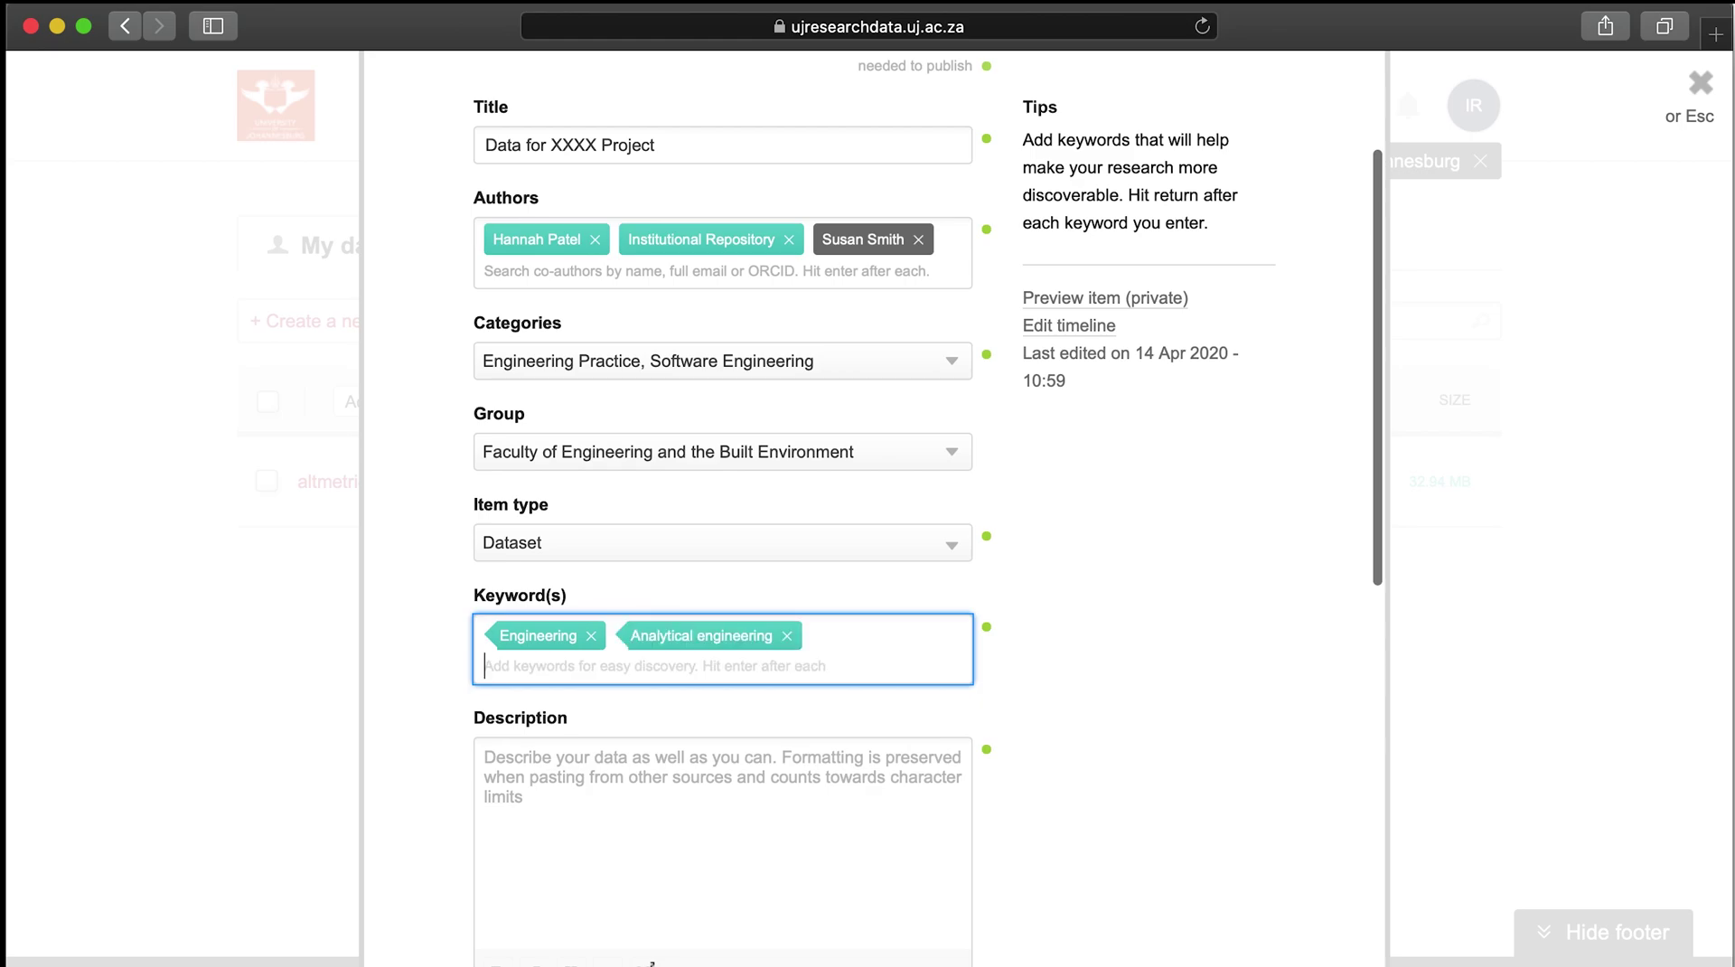
{"action": "type", "text": "Engineering"}
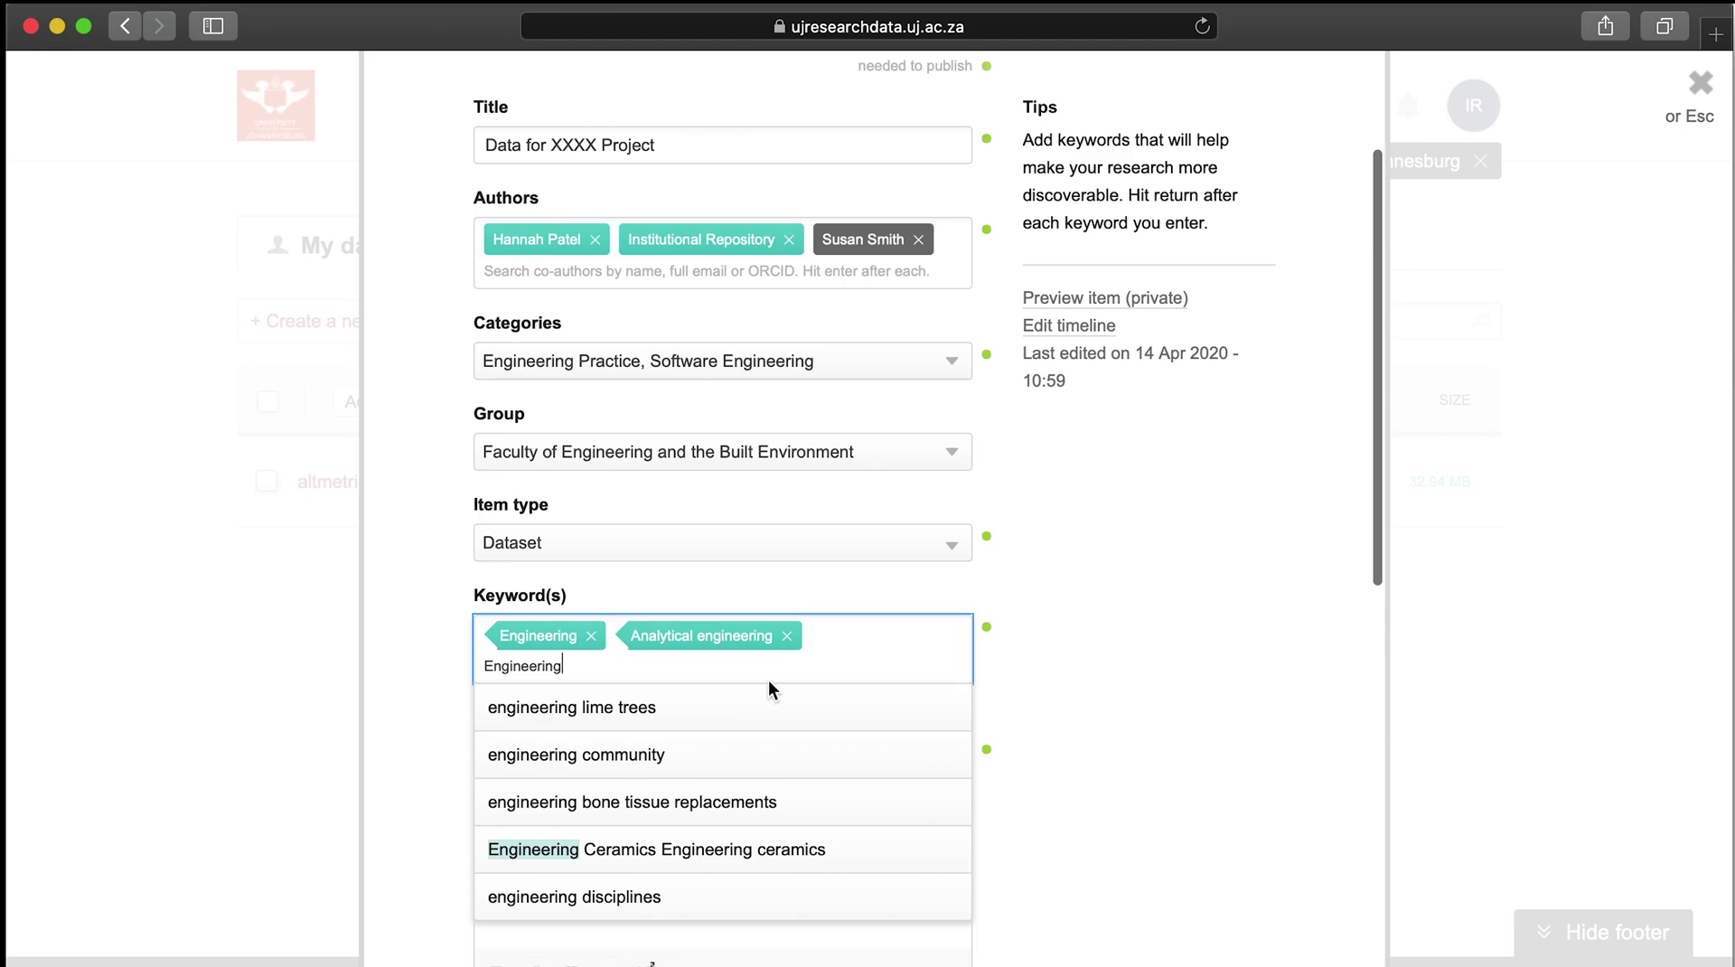
{"action": "left_click", "coordinate": [765, 701]}
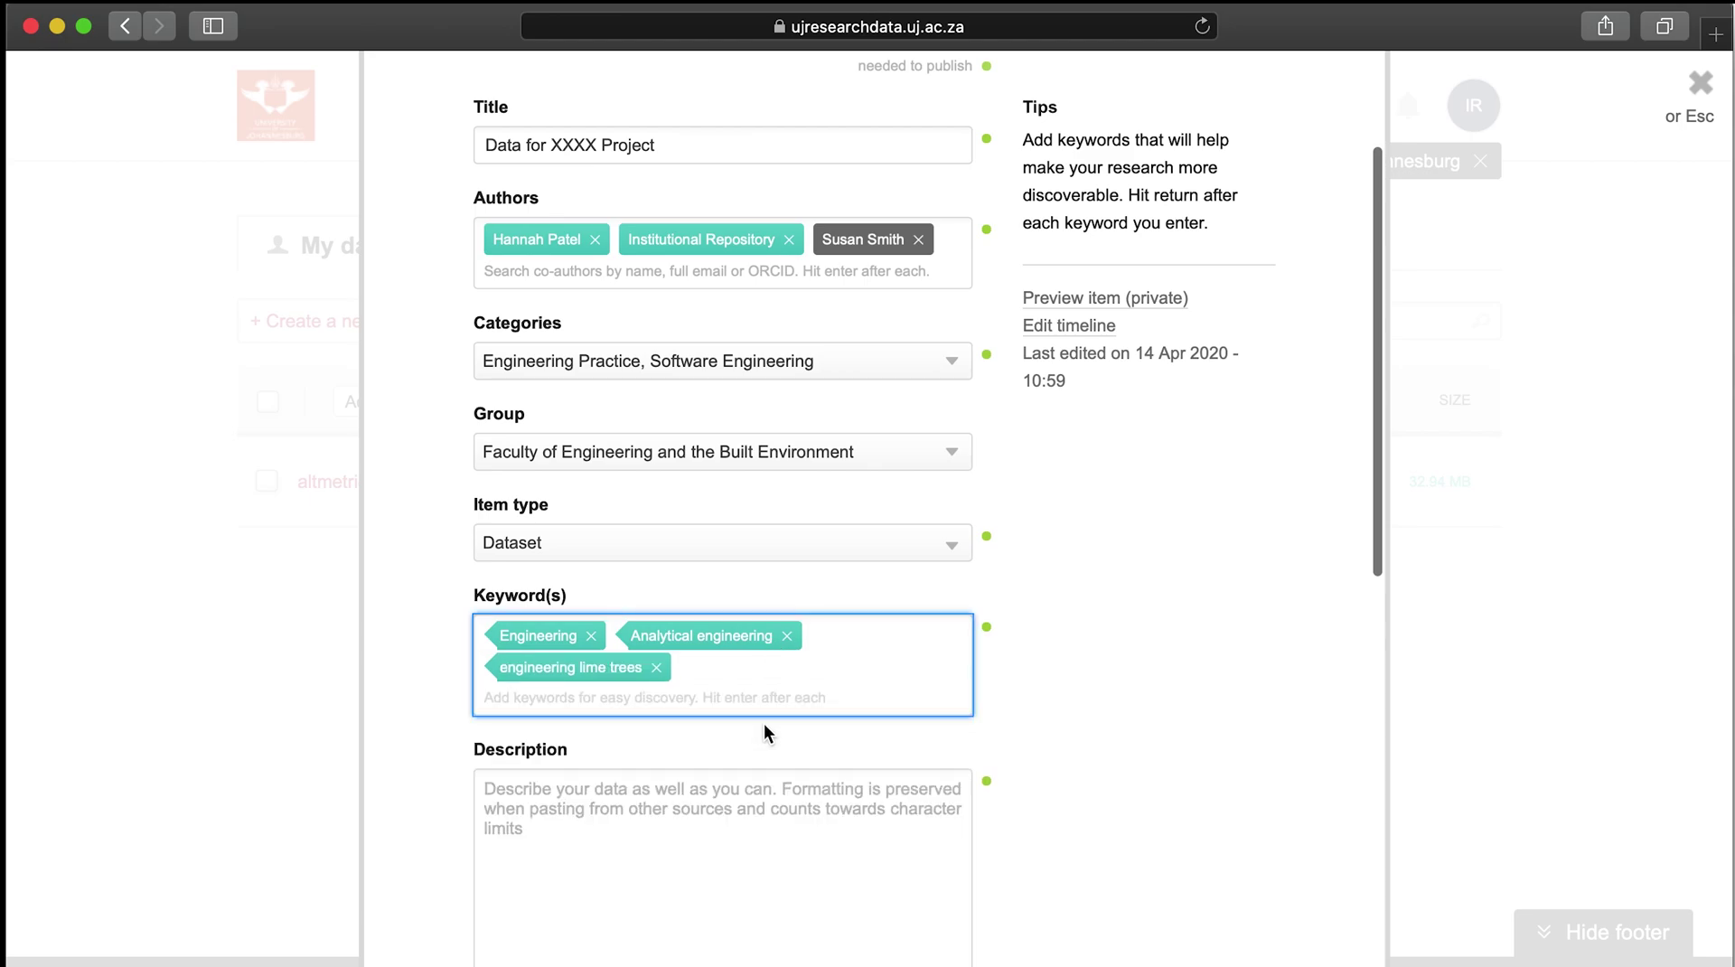
{"action": "left_click", "coordinate": [750, 795]}
Paste the prepared COVID-2019 Romania metrics description and scroll down to Funding and References.
{"action": "key", "text": "super+v"}
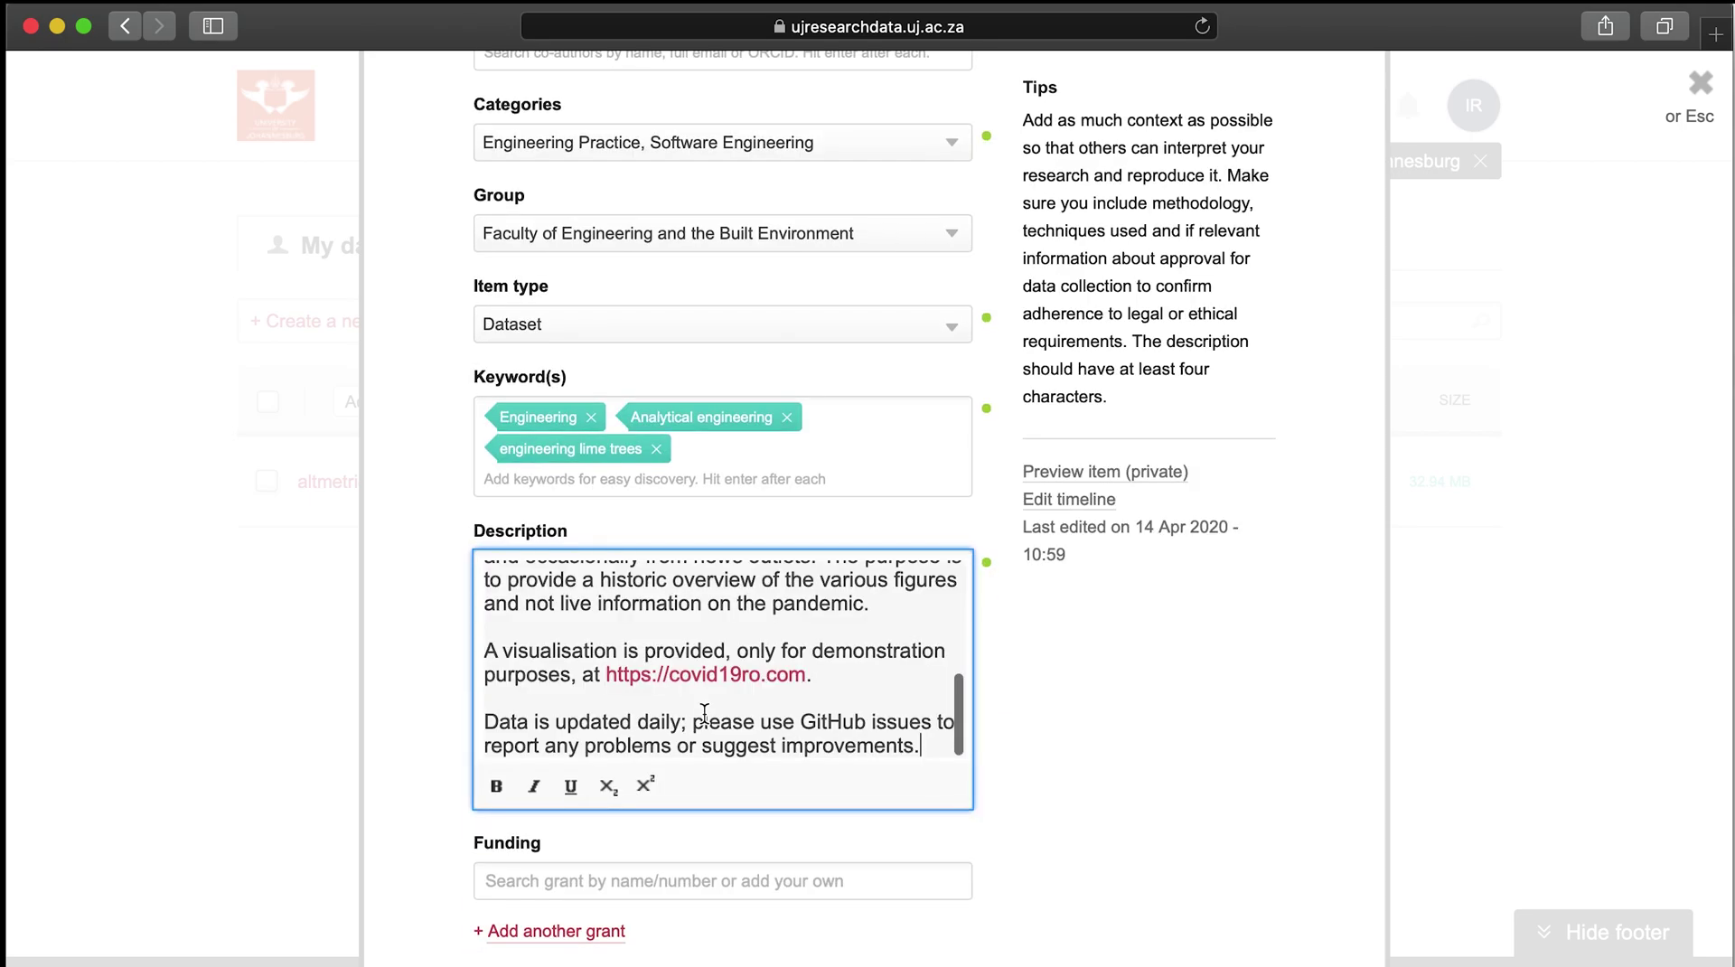
{"action": "scroll", "coordinate": [705, 713], "scroll_direction": "down", "scroll_amount": 1}
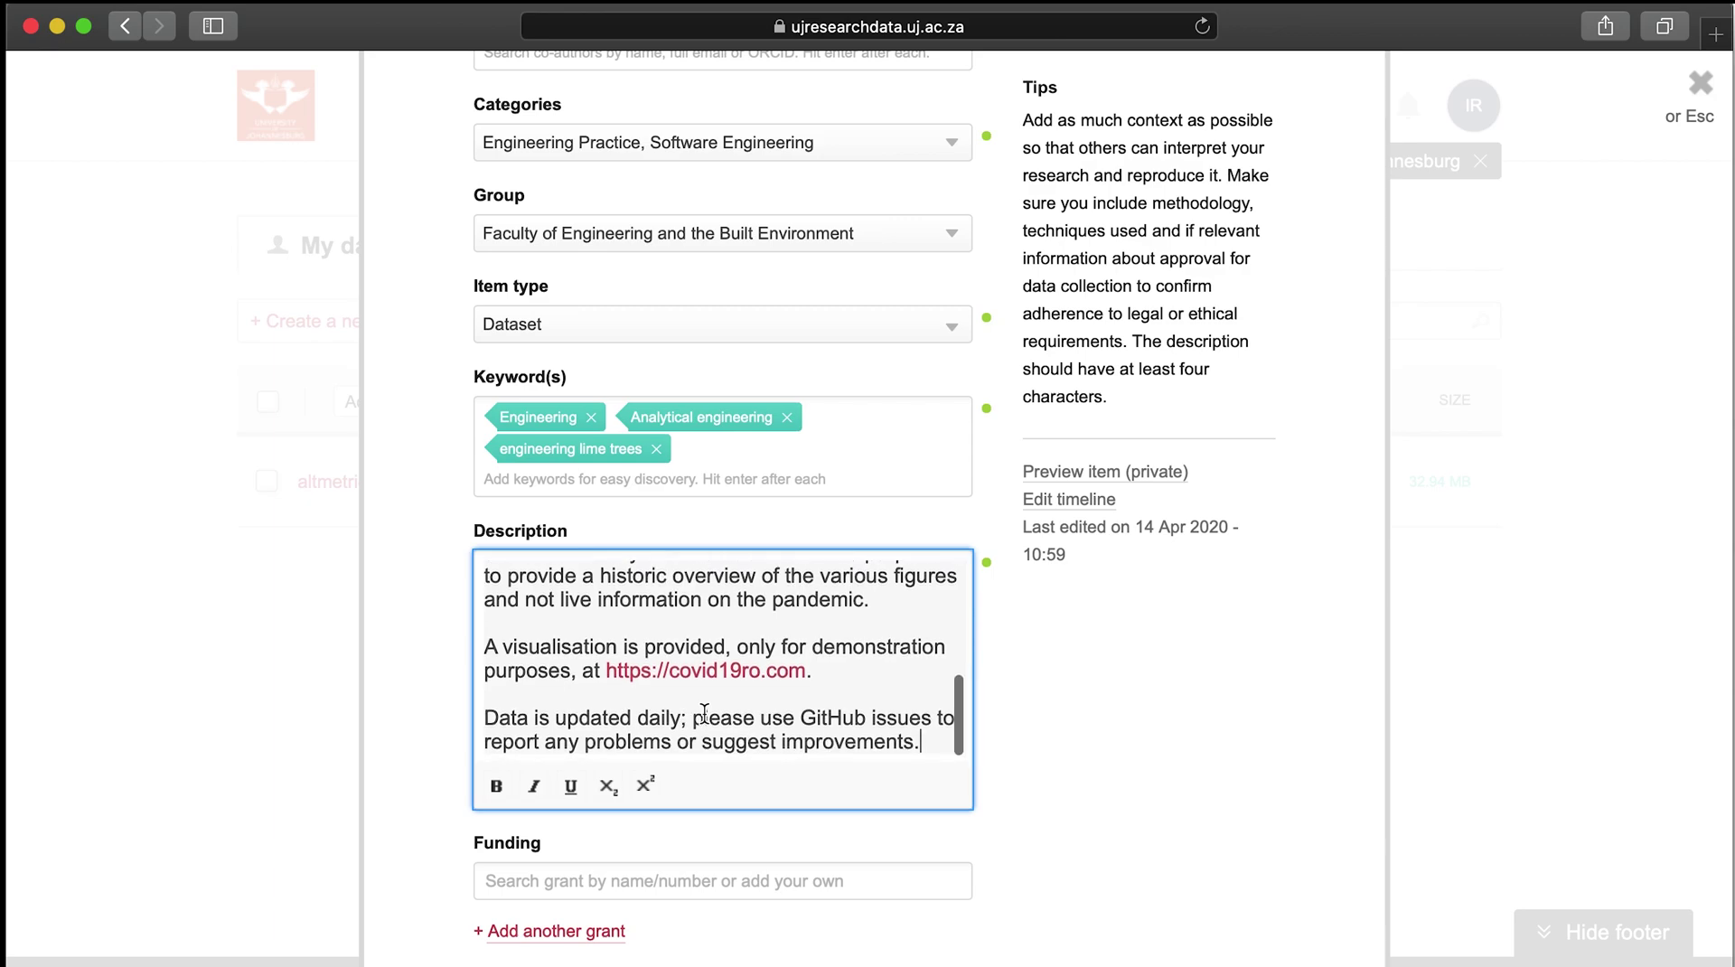
{"action": "left_click", "coordinate": [1019, 679]}
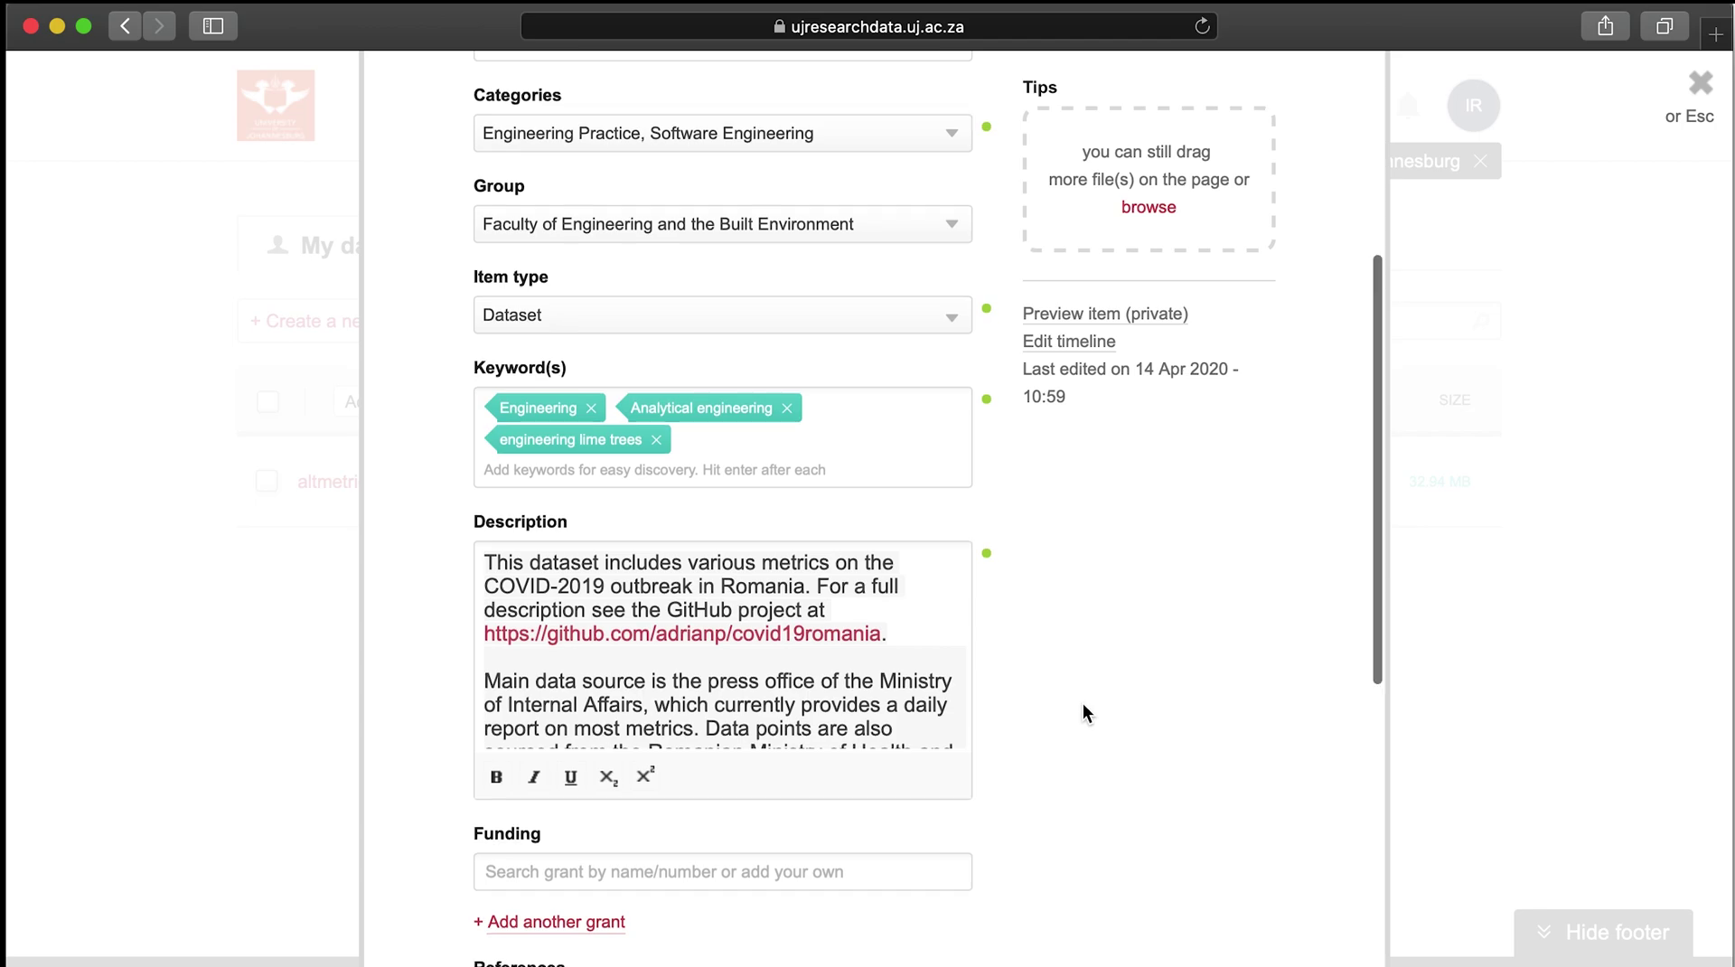
{"action": "scroll", "coordinate": [1084, 705], "scroll_direction": "down", "scroll_amount": 10}
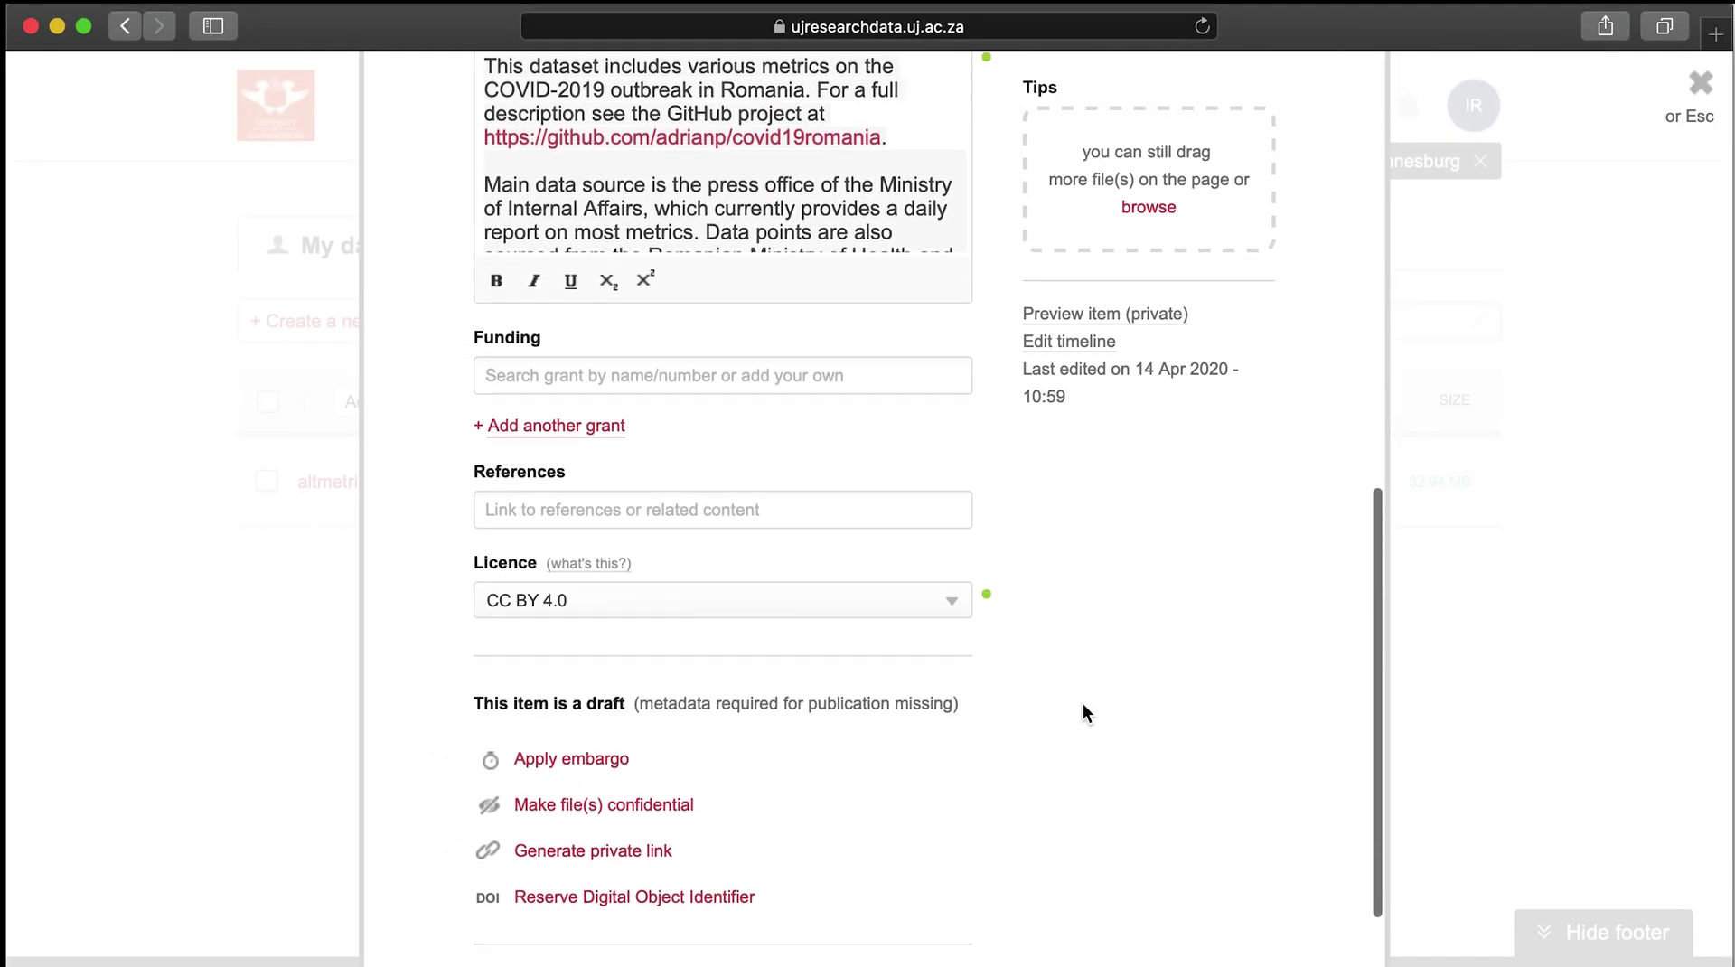
Search funding for 'University of Johannesburg', pick the Alumni dissemination grant, then add 'National Science Fund'.
{"action": "left_click", "coordinate": [931, 376]}
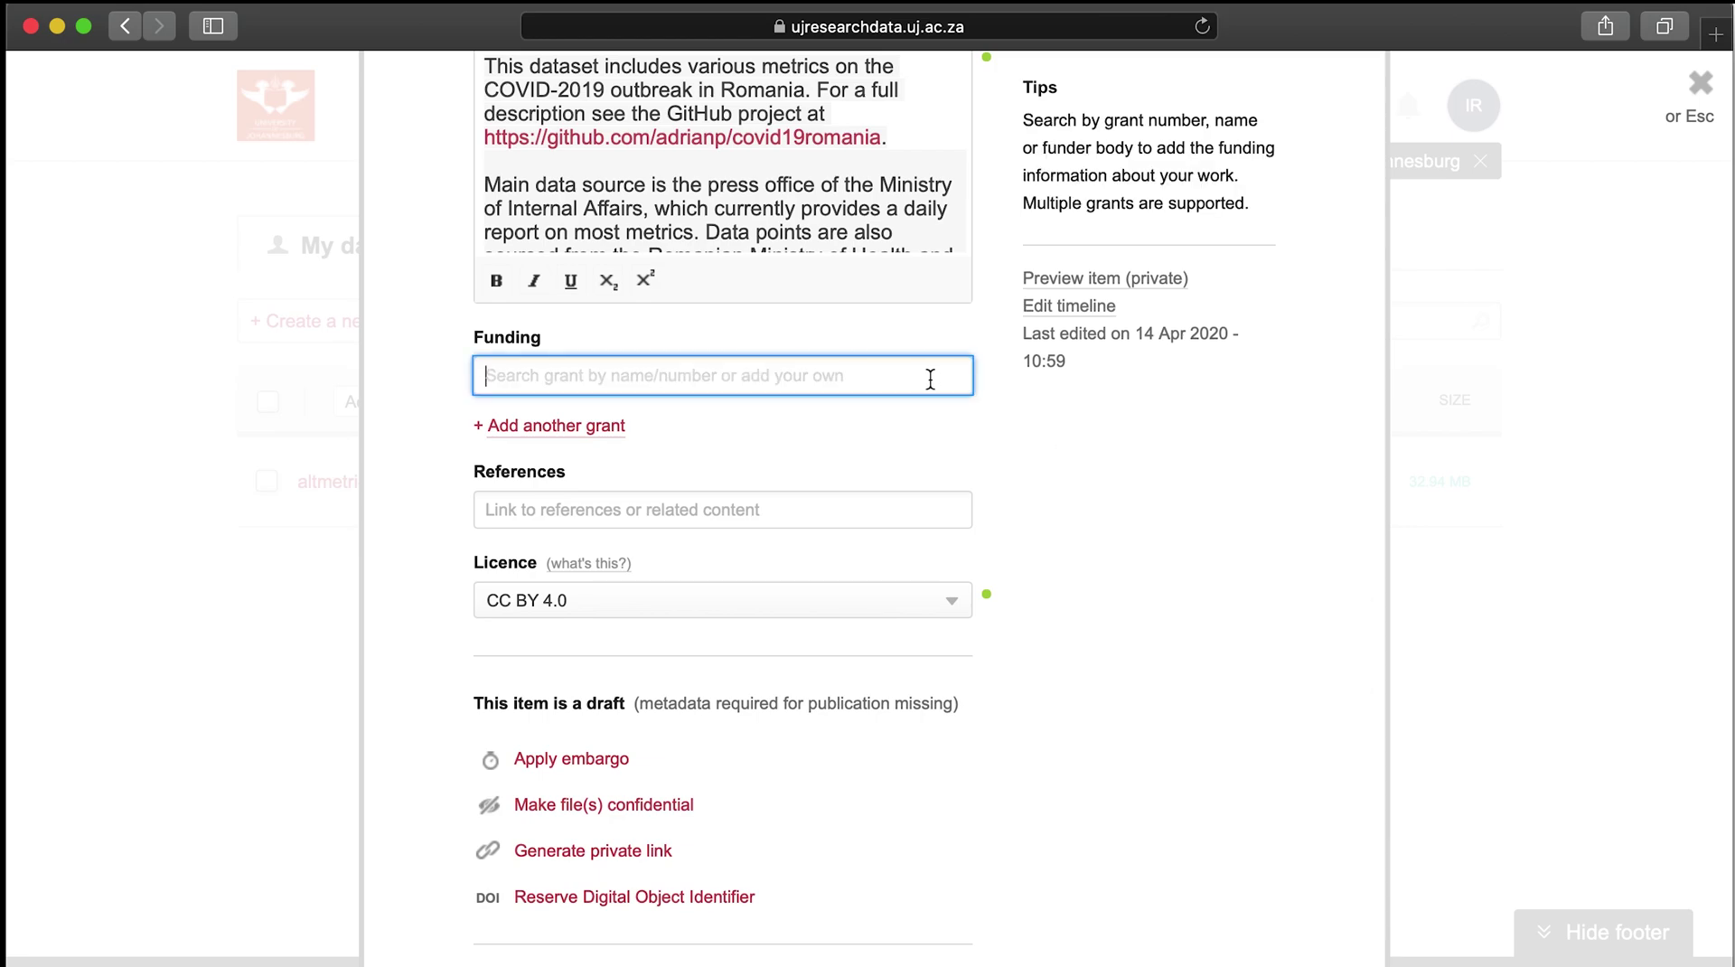
{"action": "left_click", "coordinate": [590, 352]}
{"action": "left_click", "coordinate": [589, 375]}
{"action": "type", "text": "U"}
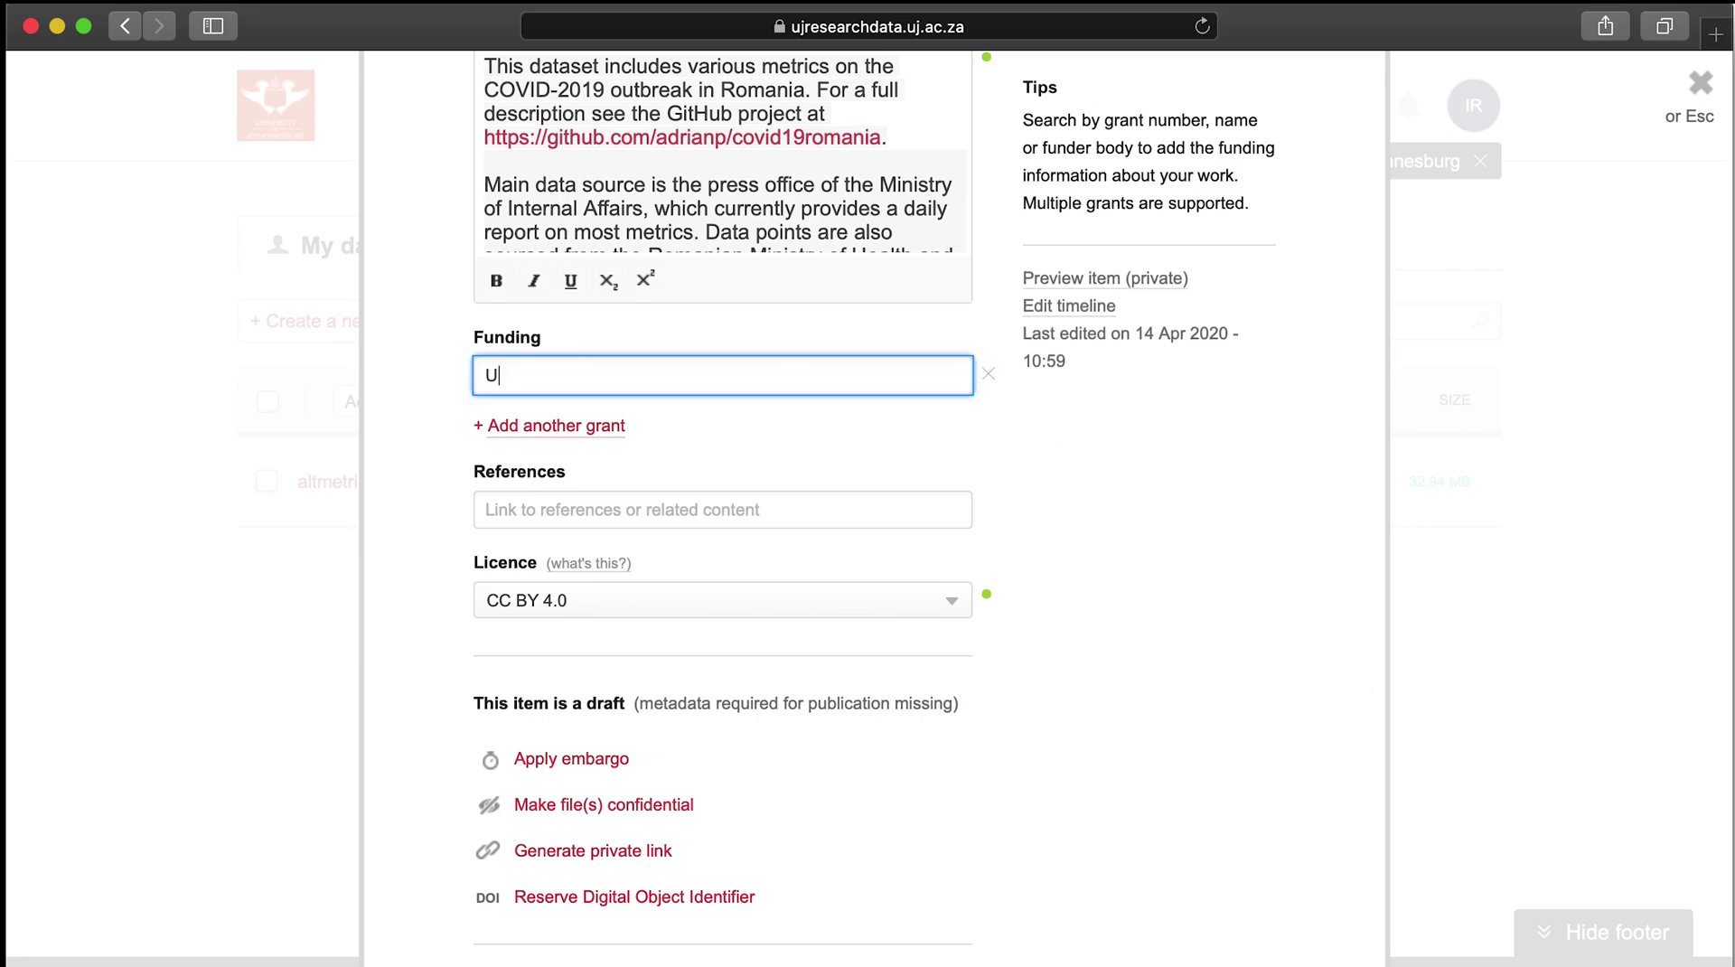
{"action": "type", "text": "niversity of Johannesb"}
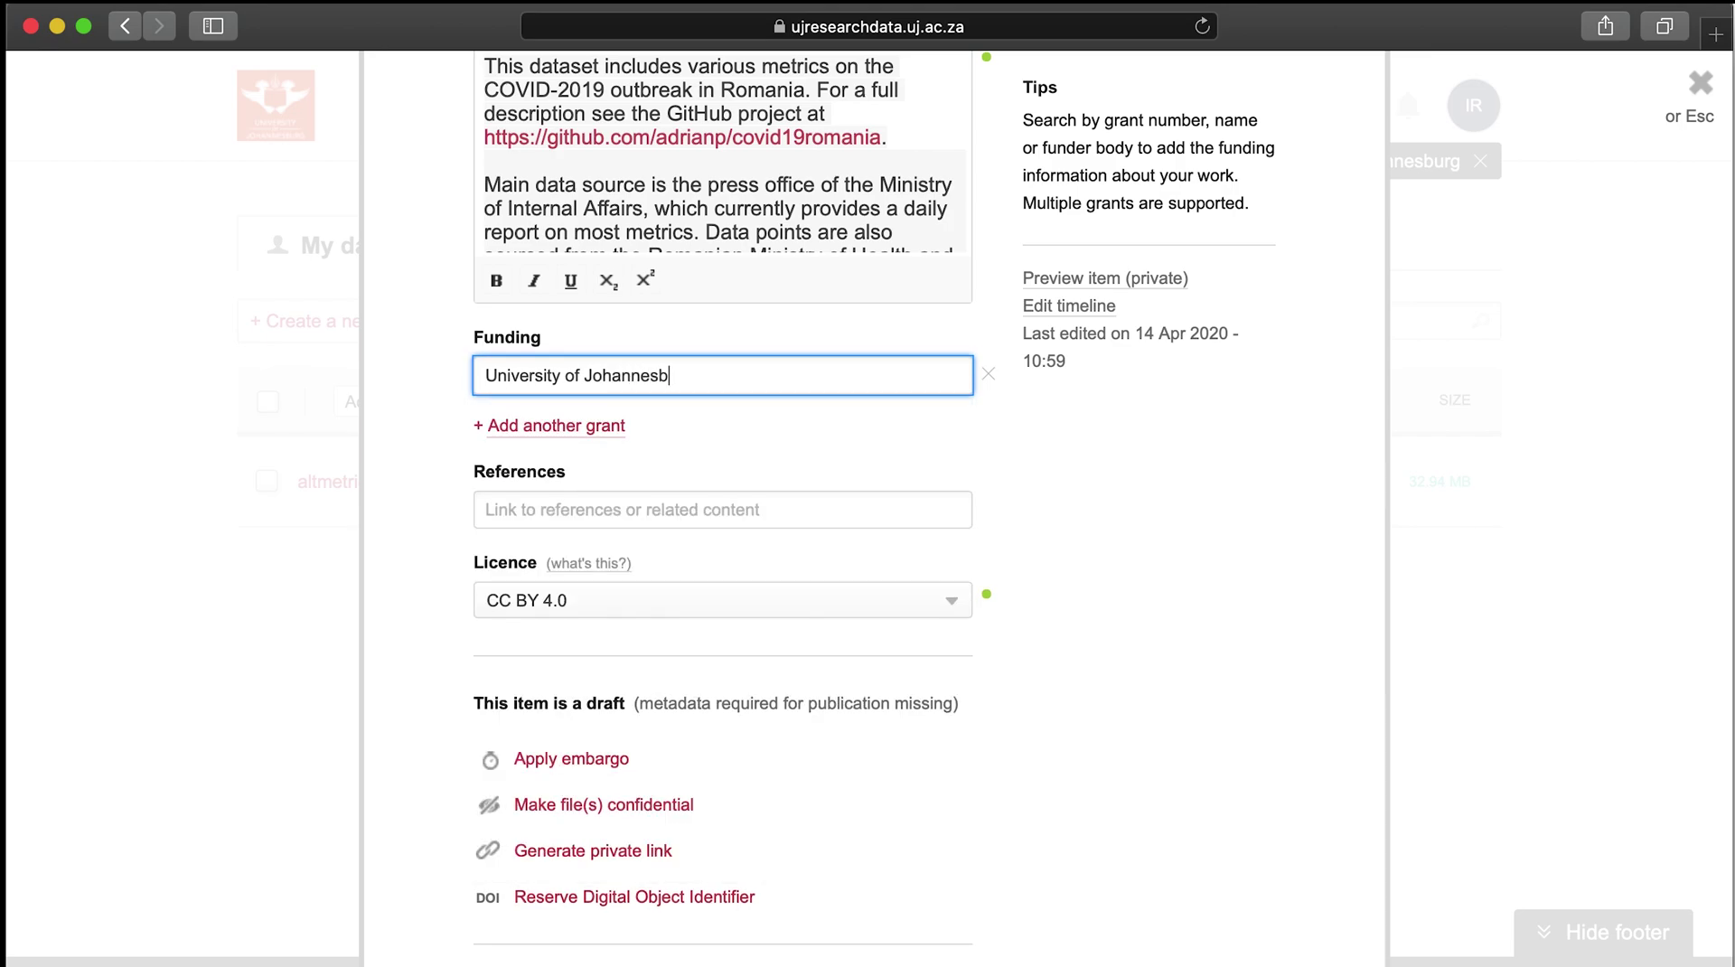
{"action": "type", "text": "urg"}
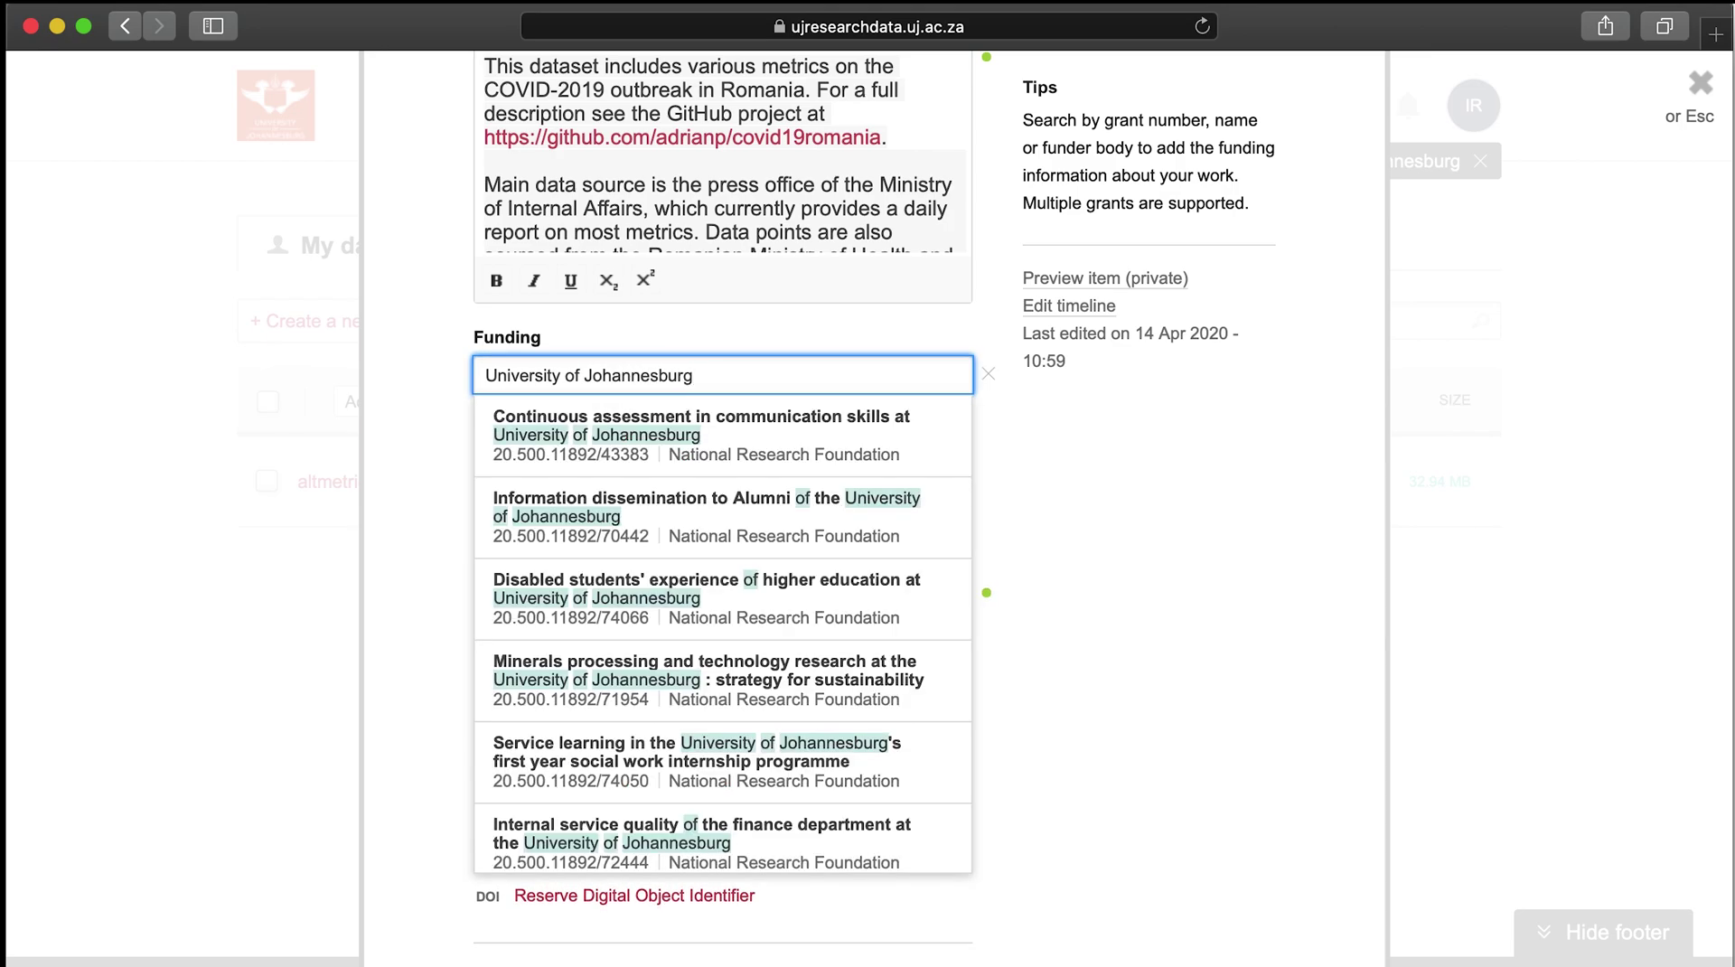
{"action": "left_click", "coordinate": [578, 507]}
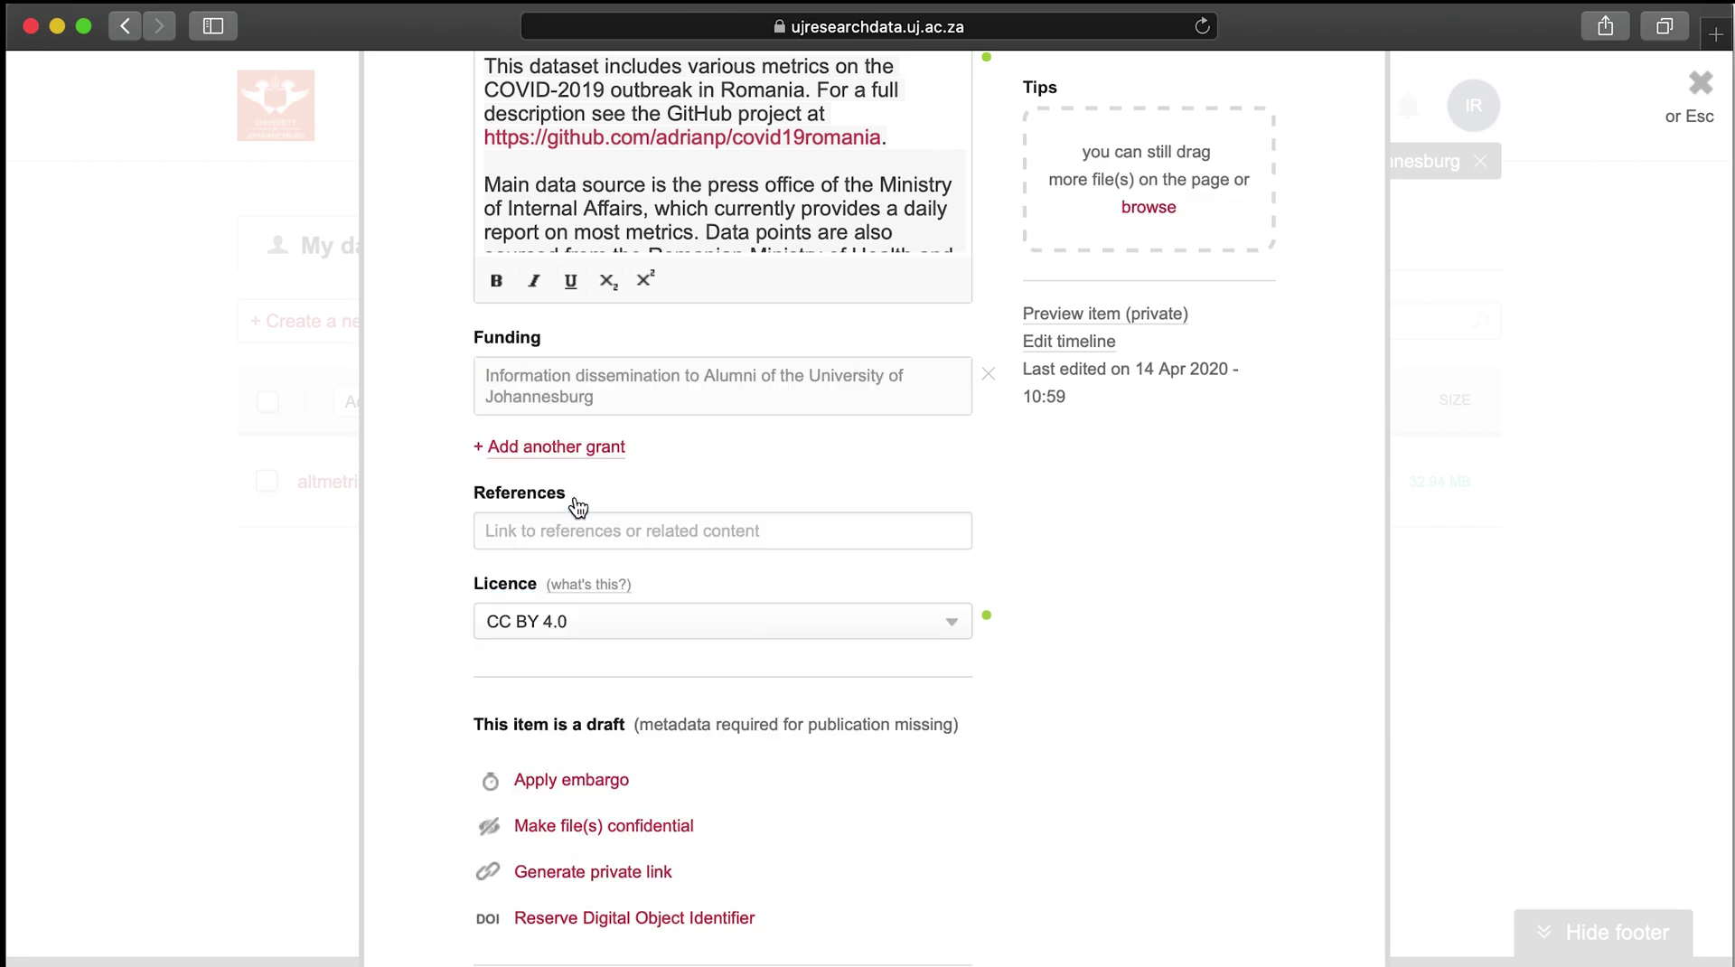
{"action": "left_click", "coordinate": [583, 449]}
{"action": "type", "text": "N"}
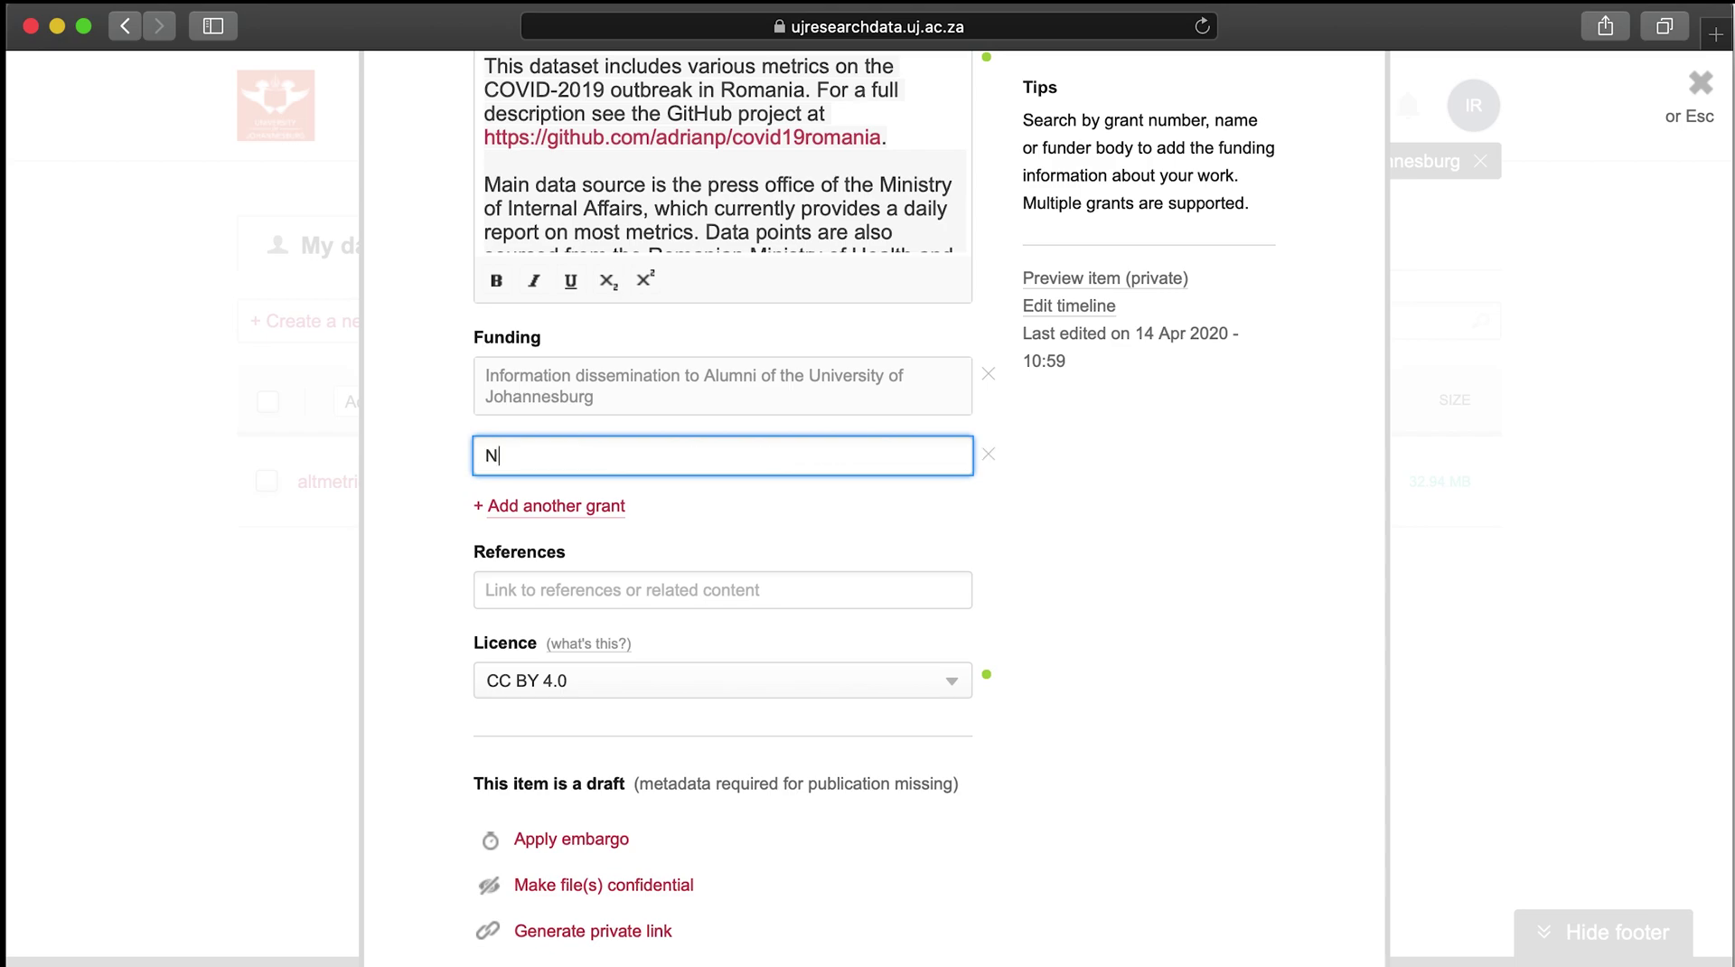
{"action": "type", "text": "ational Science Fund"}
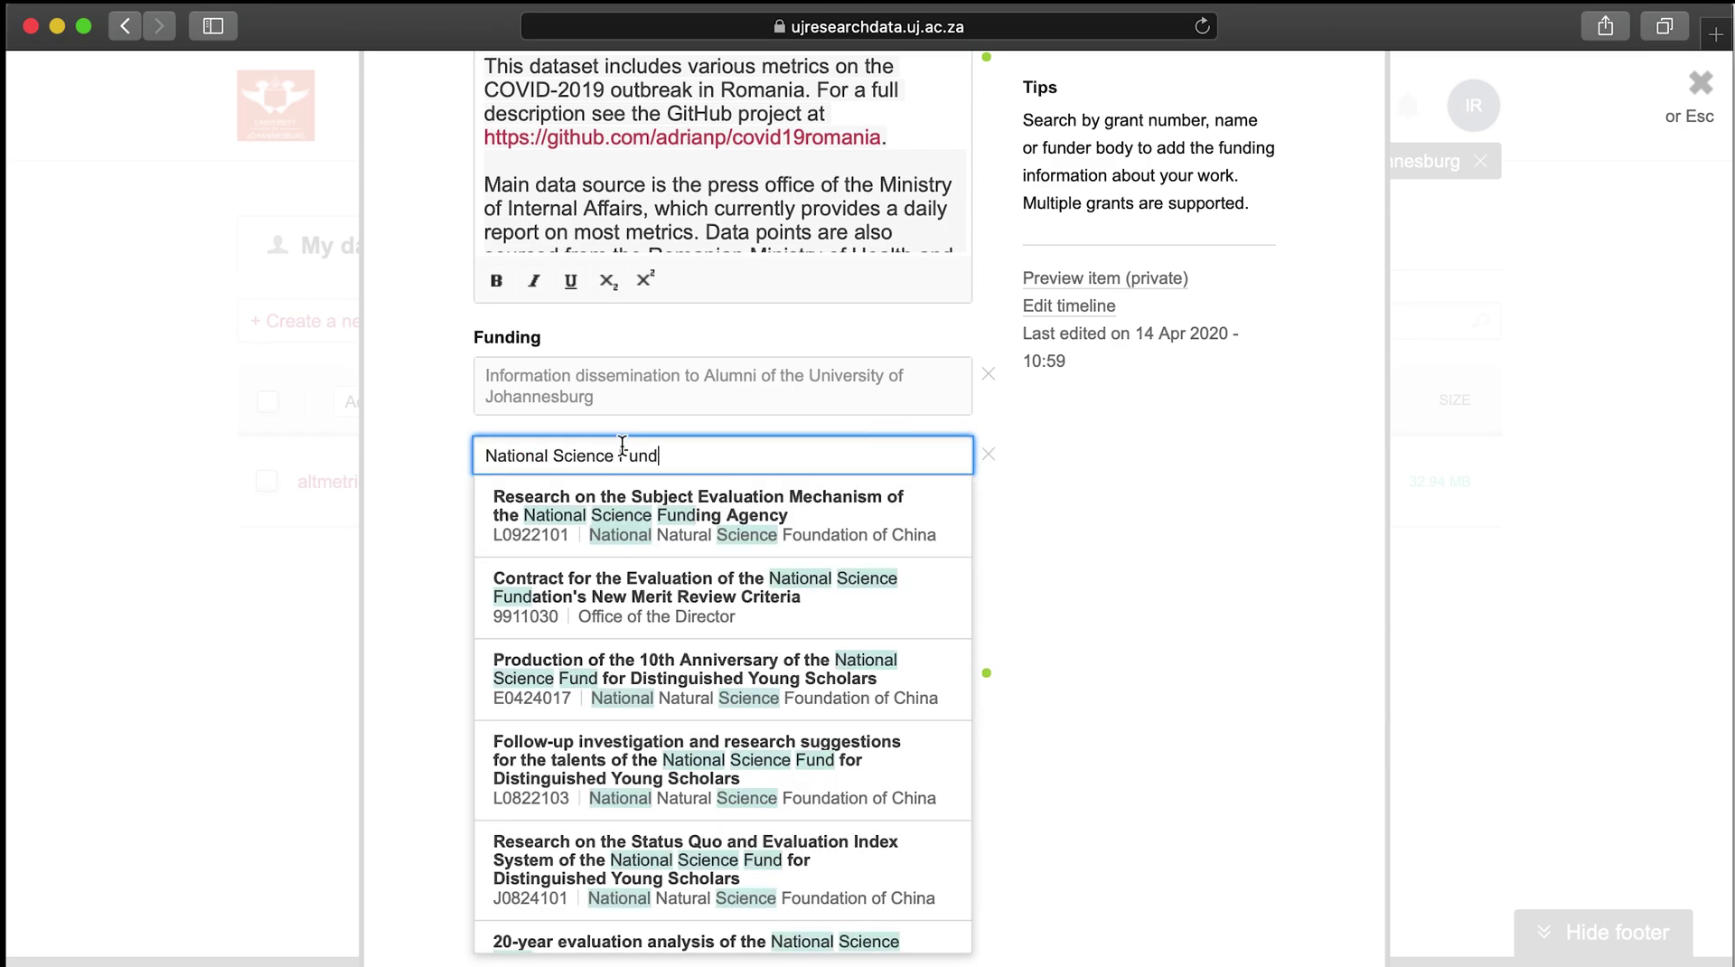
{"action": "left_click", "coordinate": [1097, 436]}
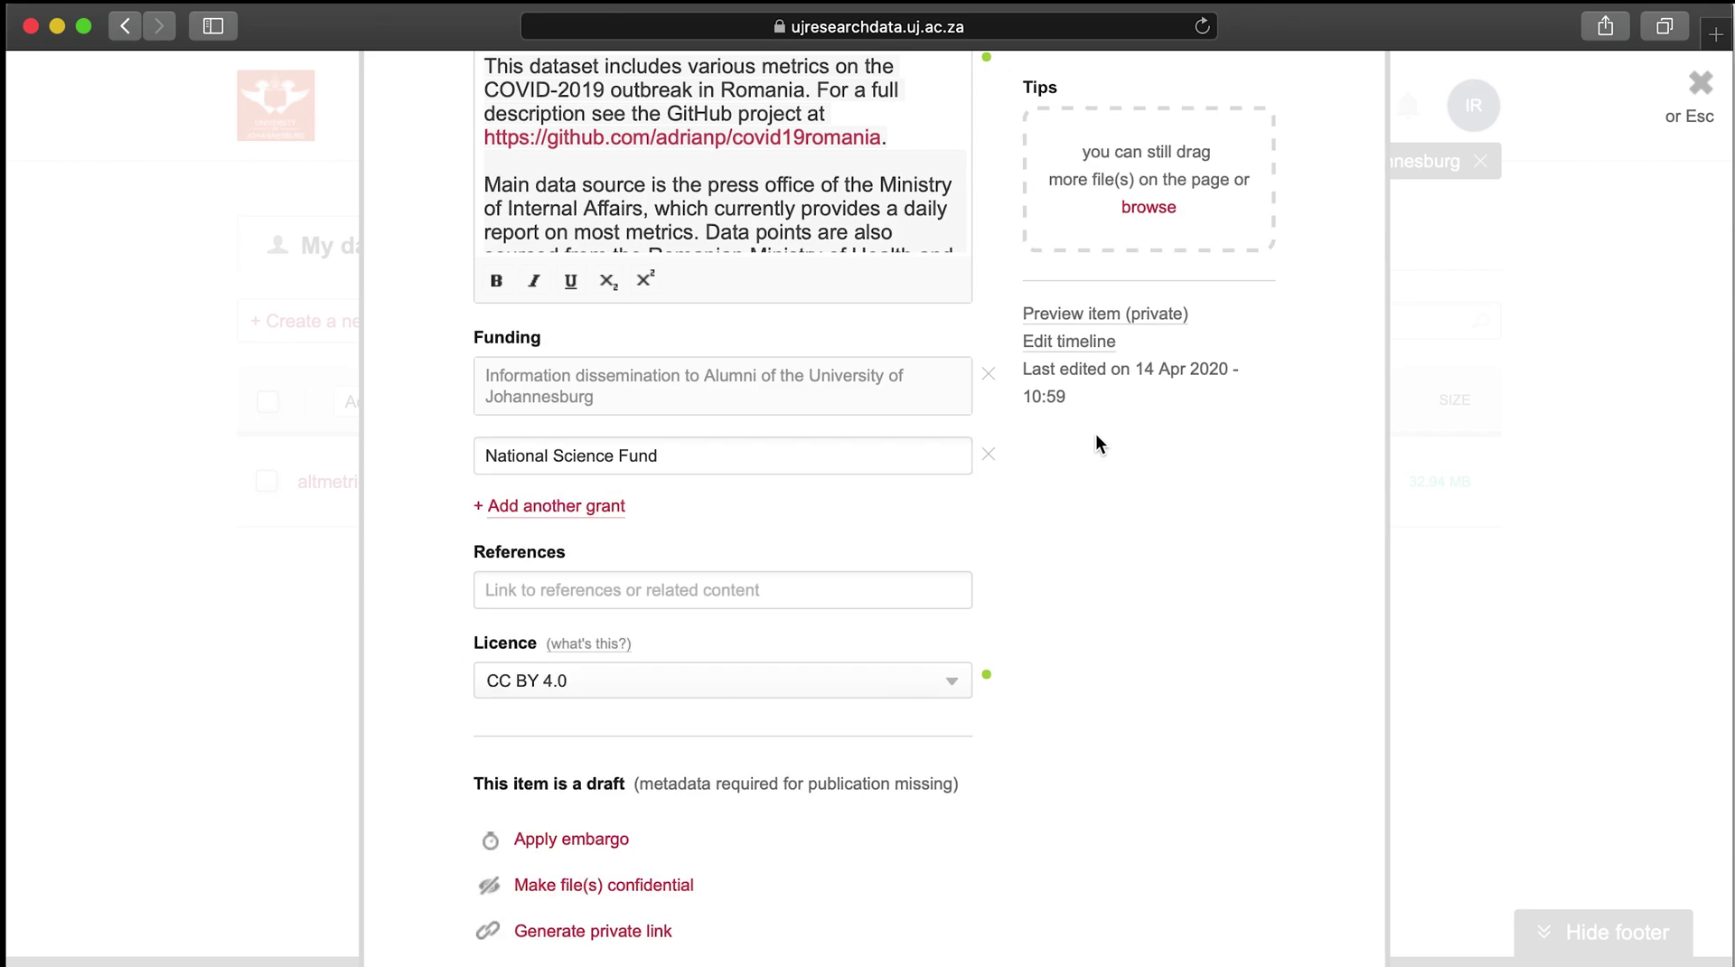
{"action": "left_click", "coordinate": [652, 582]}
{"action": "type", "text": "https://github.com/adrianp/covid19romania"}
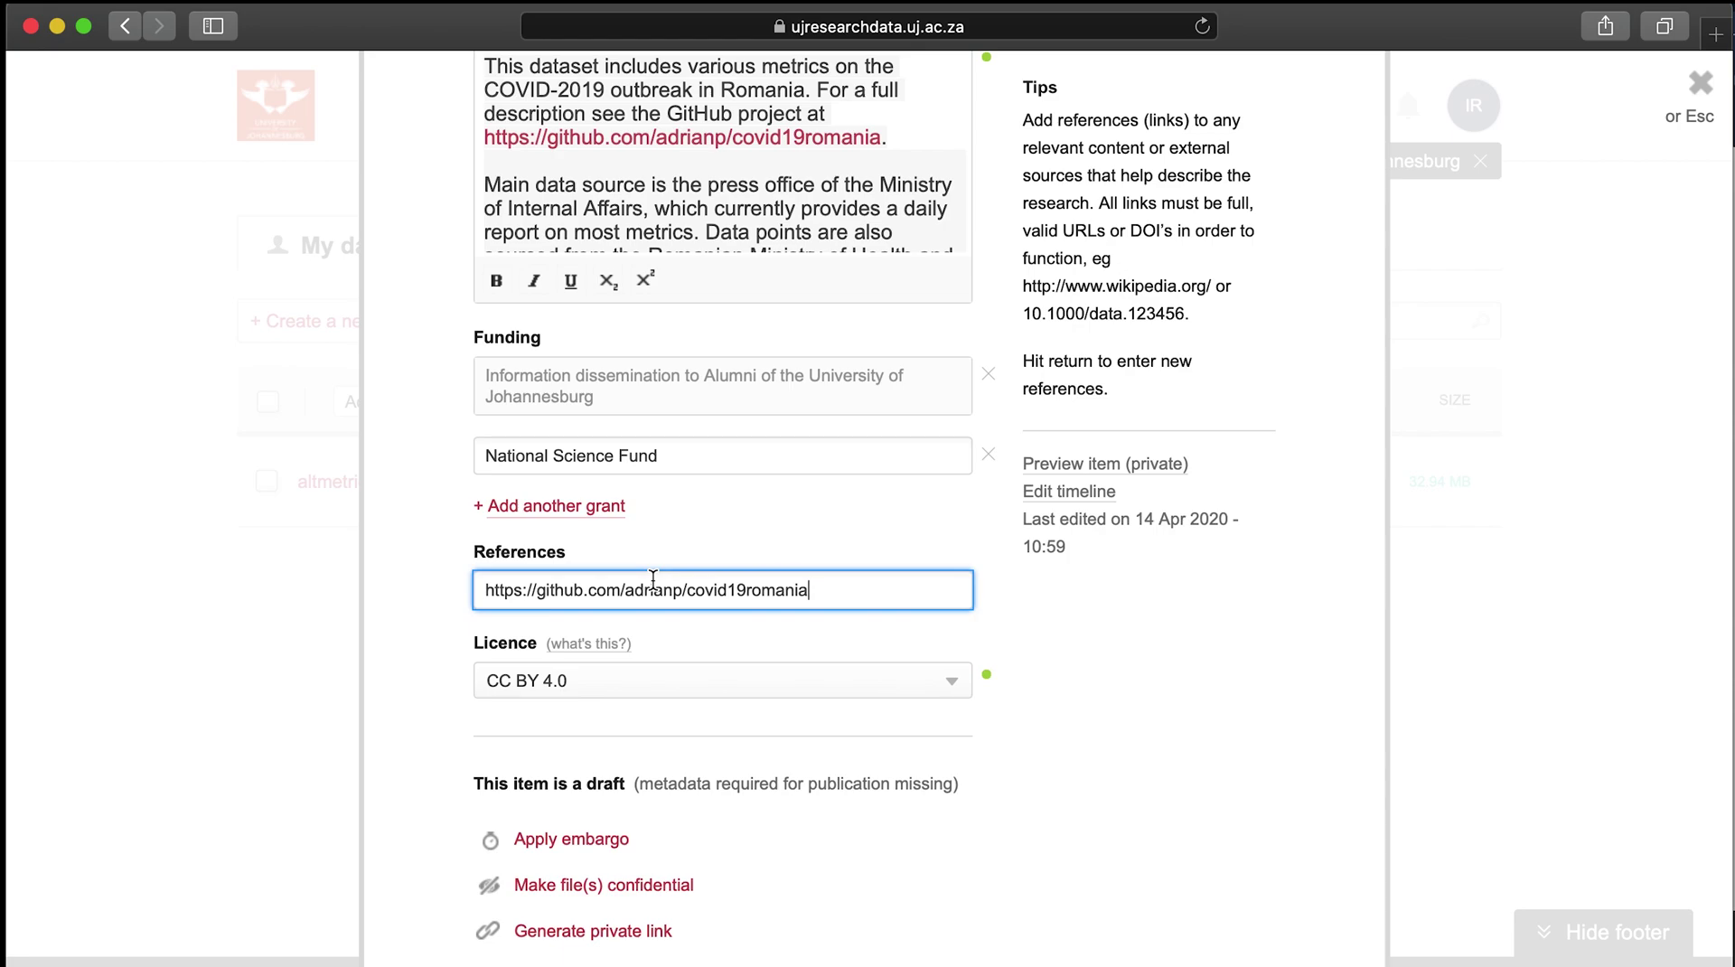
{"action": "key", "text": "Return"}
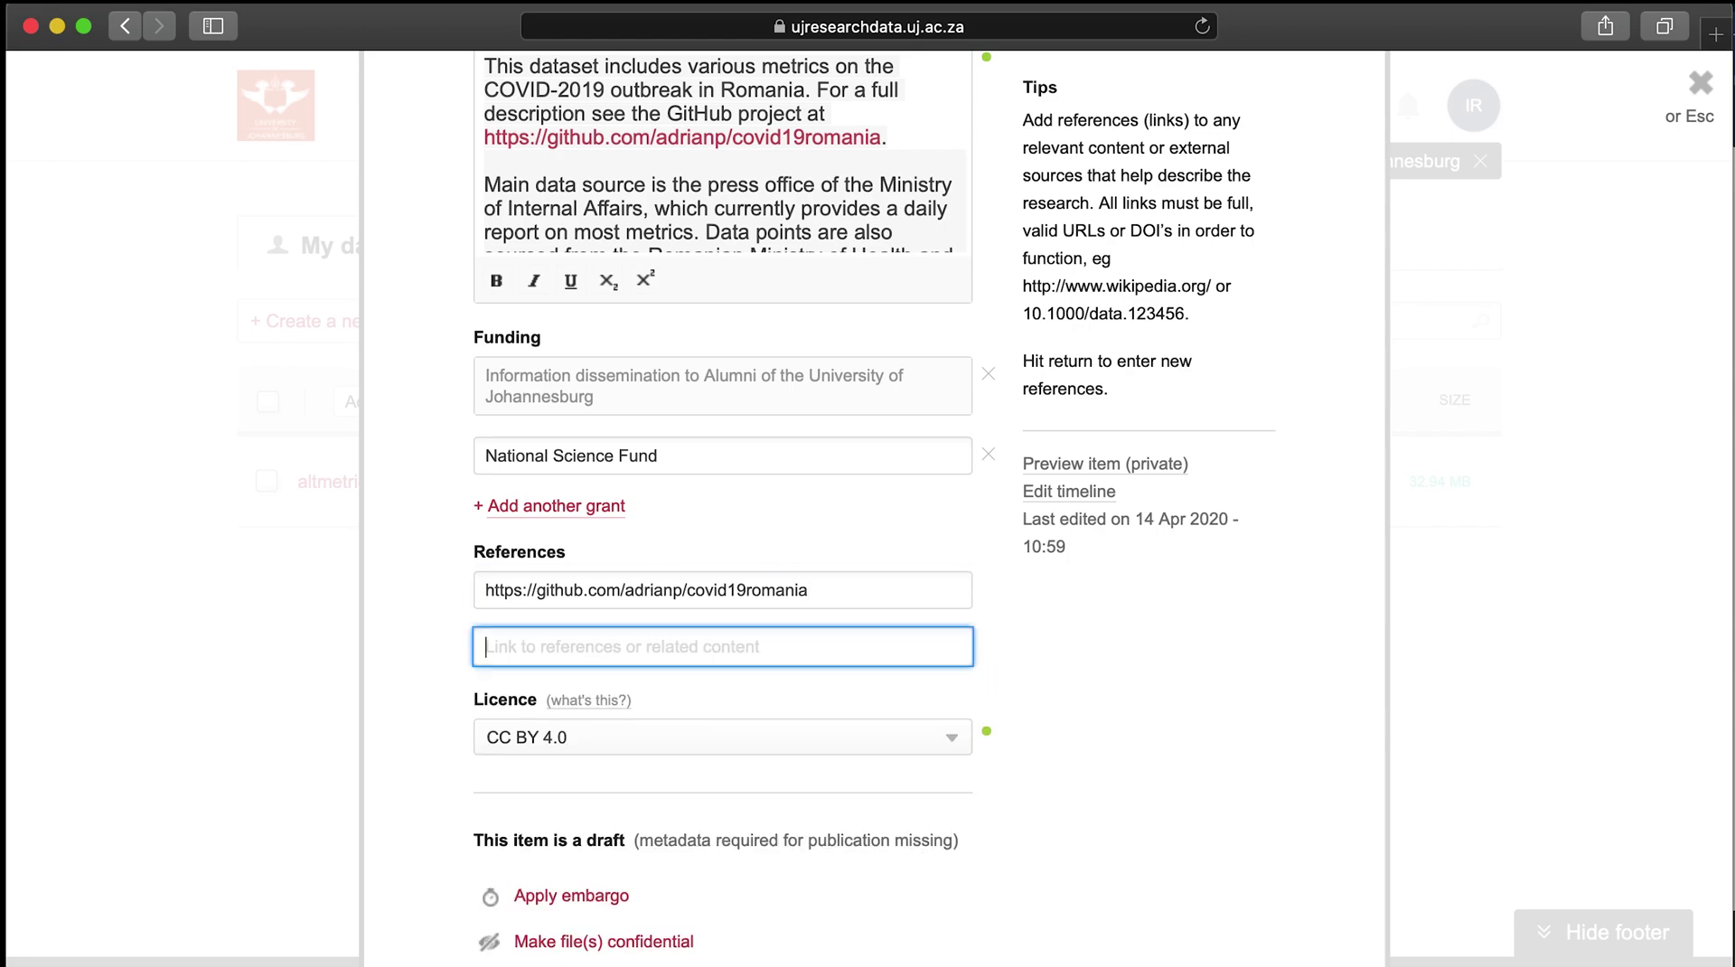
{"action": "type", "text": "https:"}
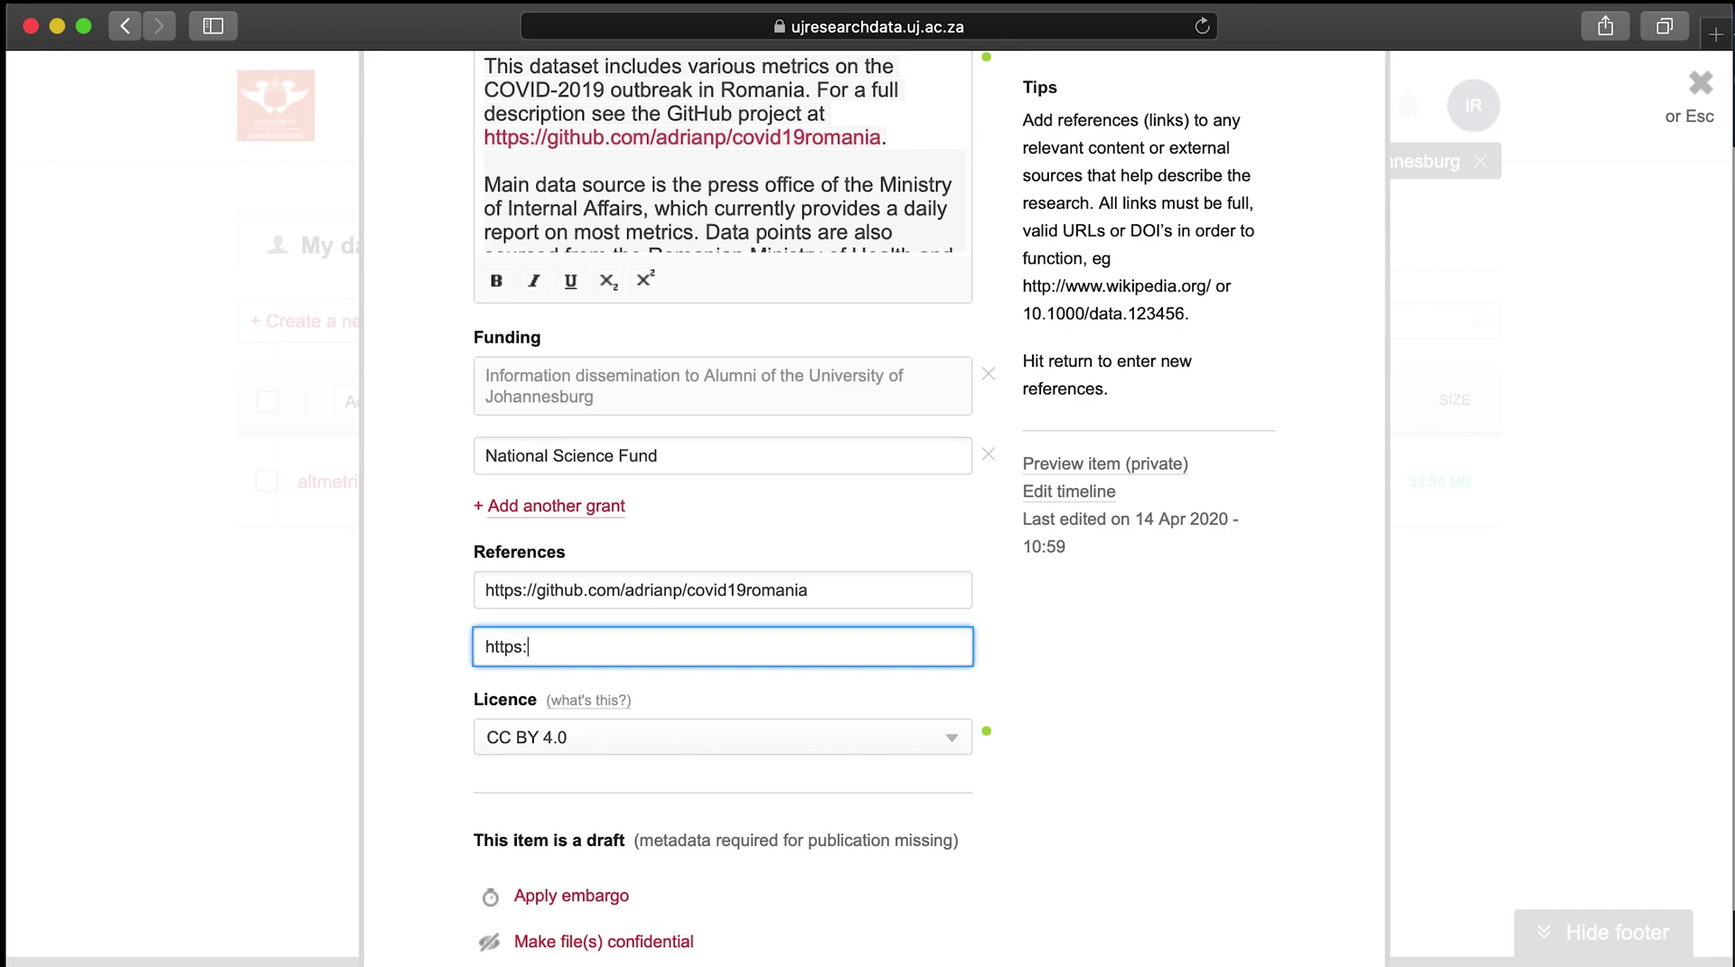
{"action": "type", "text": "//youtube.com"}
{"action": "key", "text": "Return"}
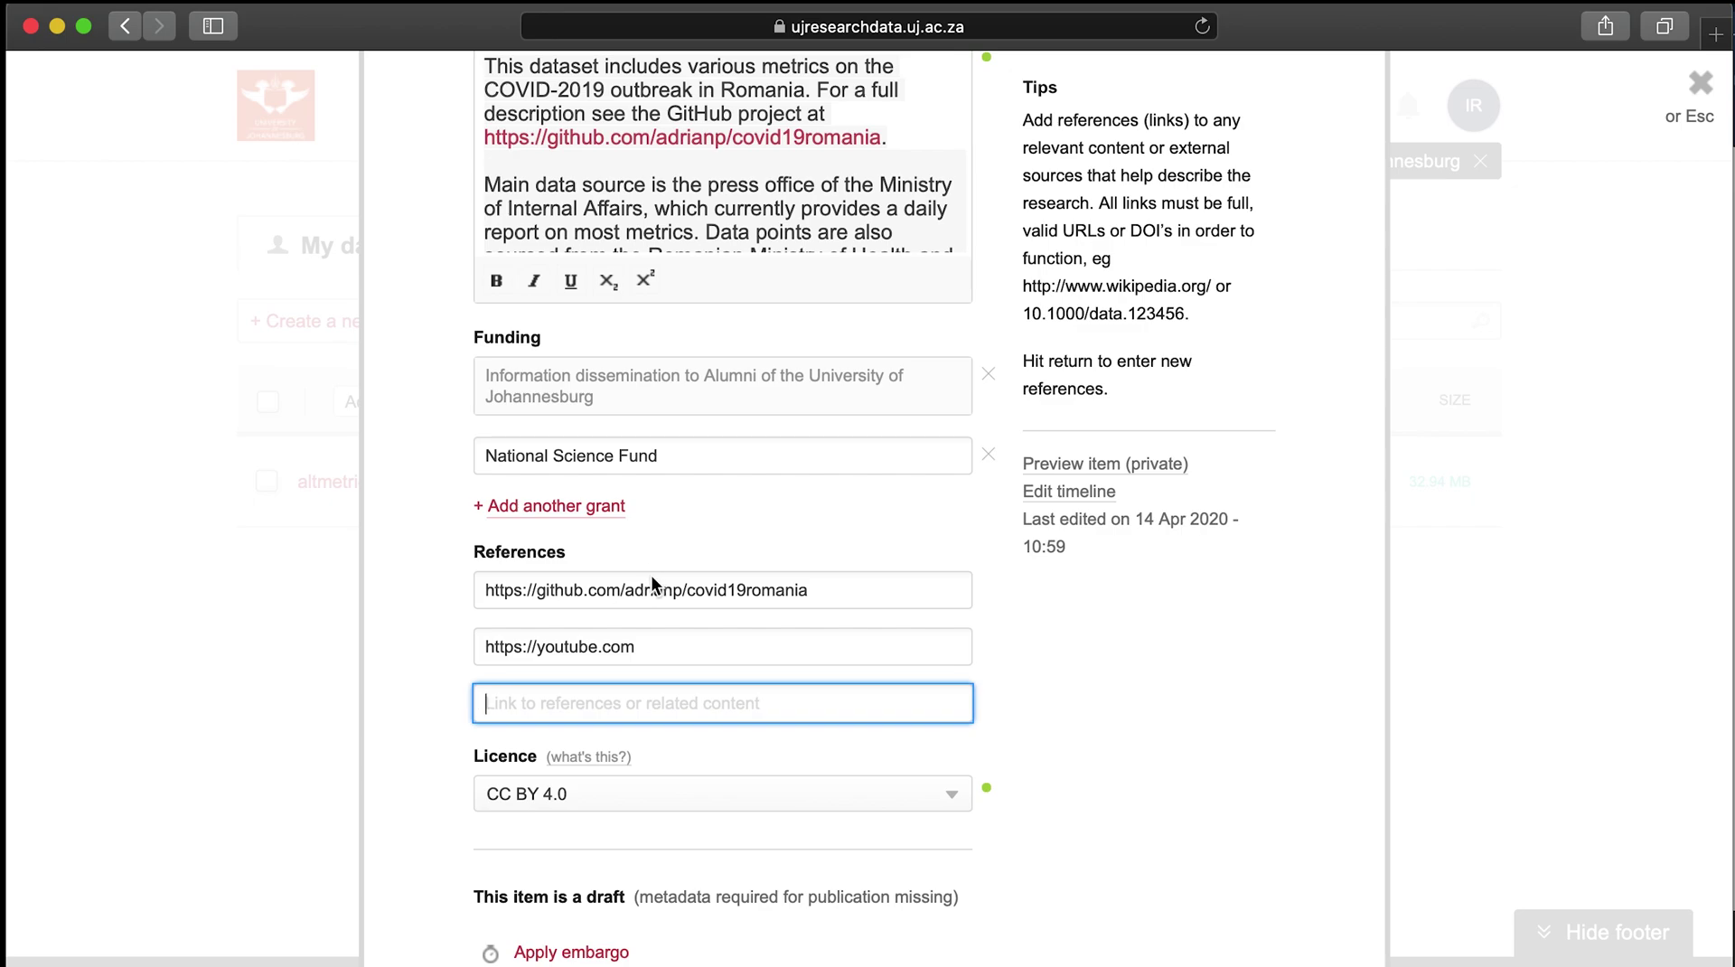
{"action": "scroll", "coordinate": [651, 575], "scroll_direction": "down", "scroll_amount": 2}
{"action": "left_click", "coordinate": [952, 666]}
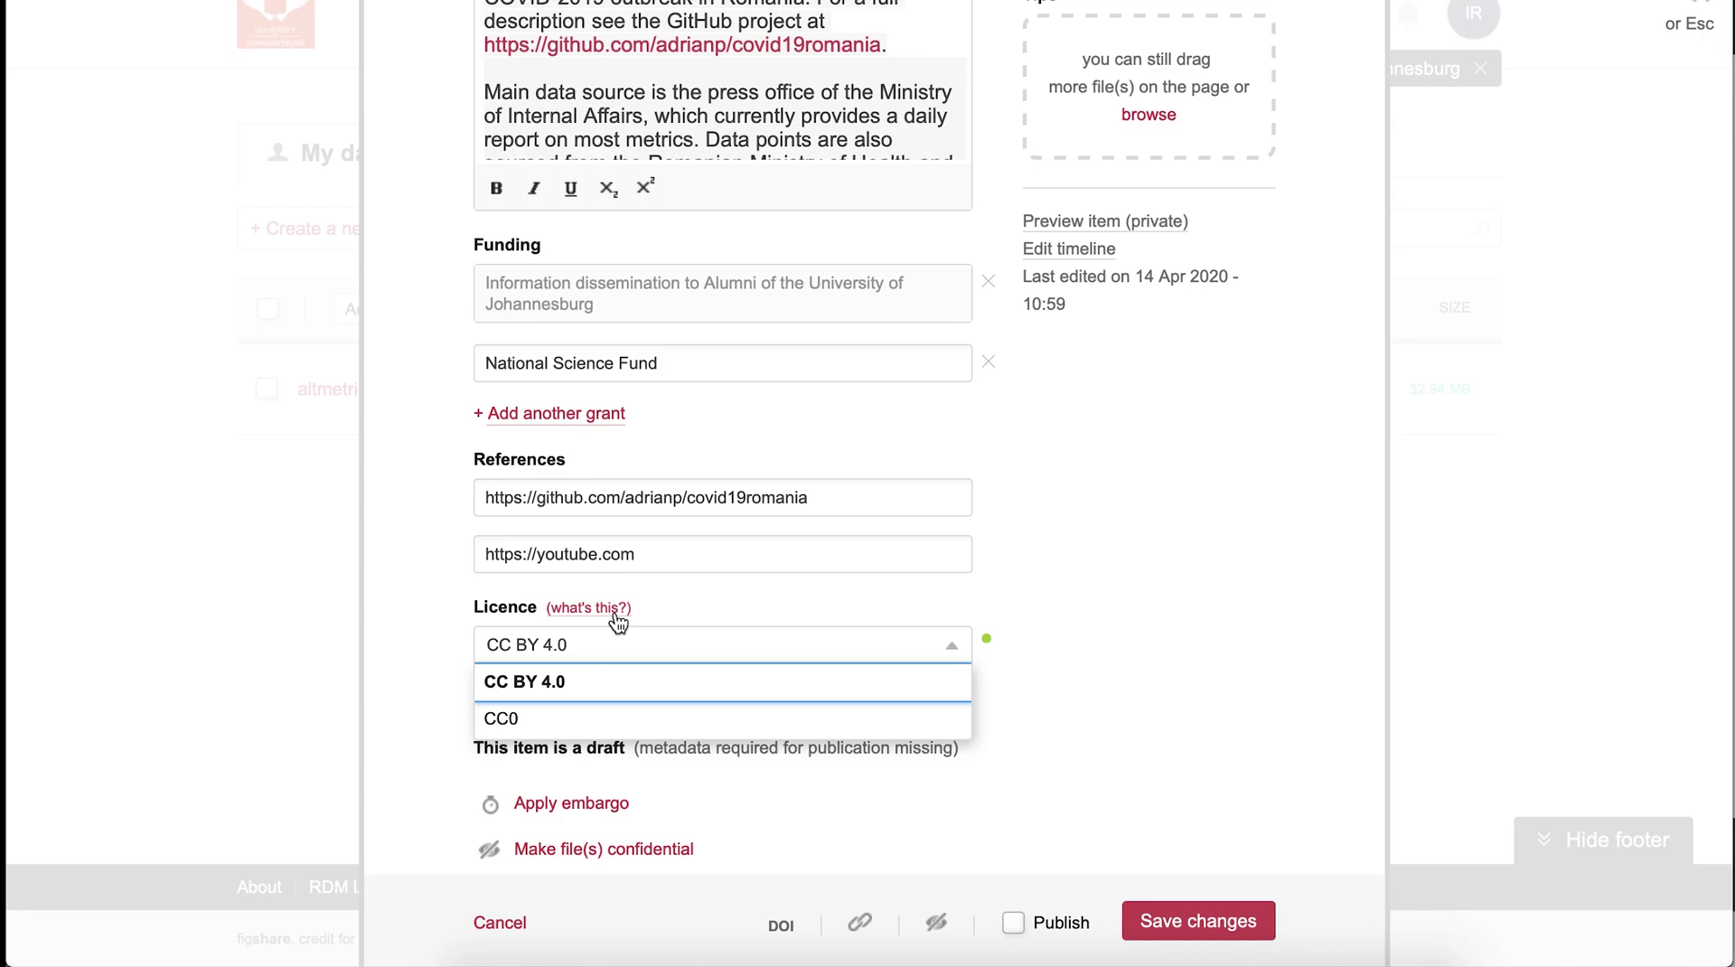
{"action": "left_click", "coordinate": [618, 683]}
{"action": "scroll", "coordinate": [886, 781], "scroll_direction": "down", "scroll_amount": 5}
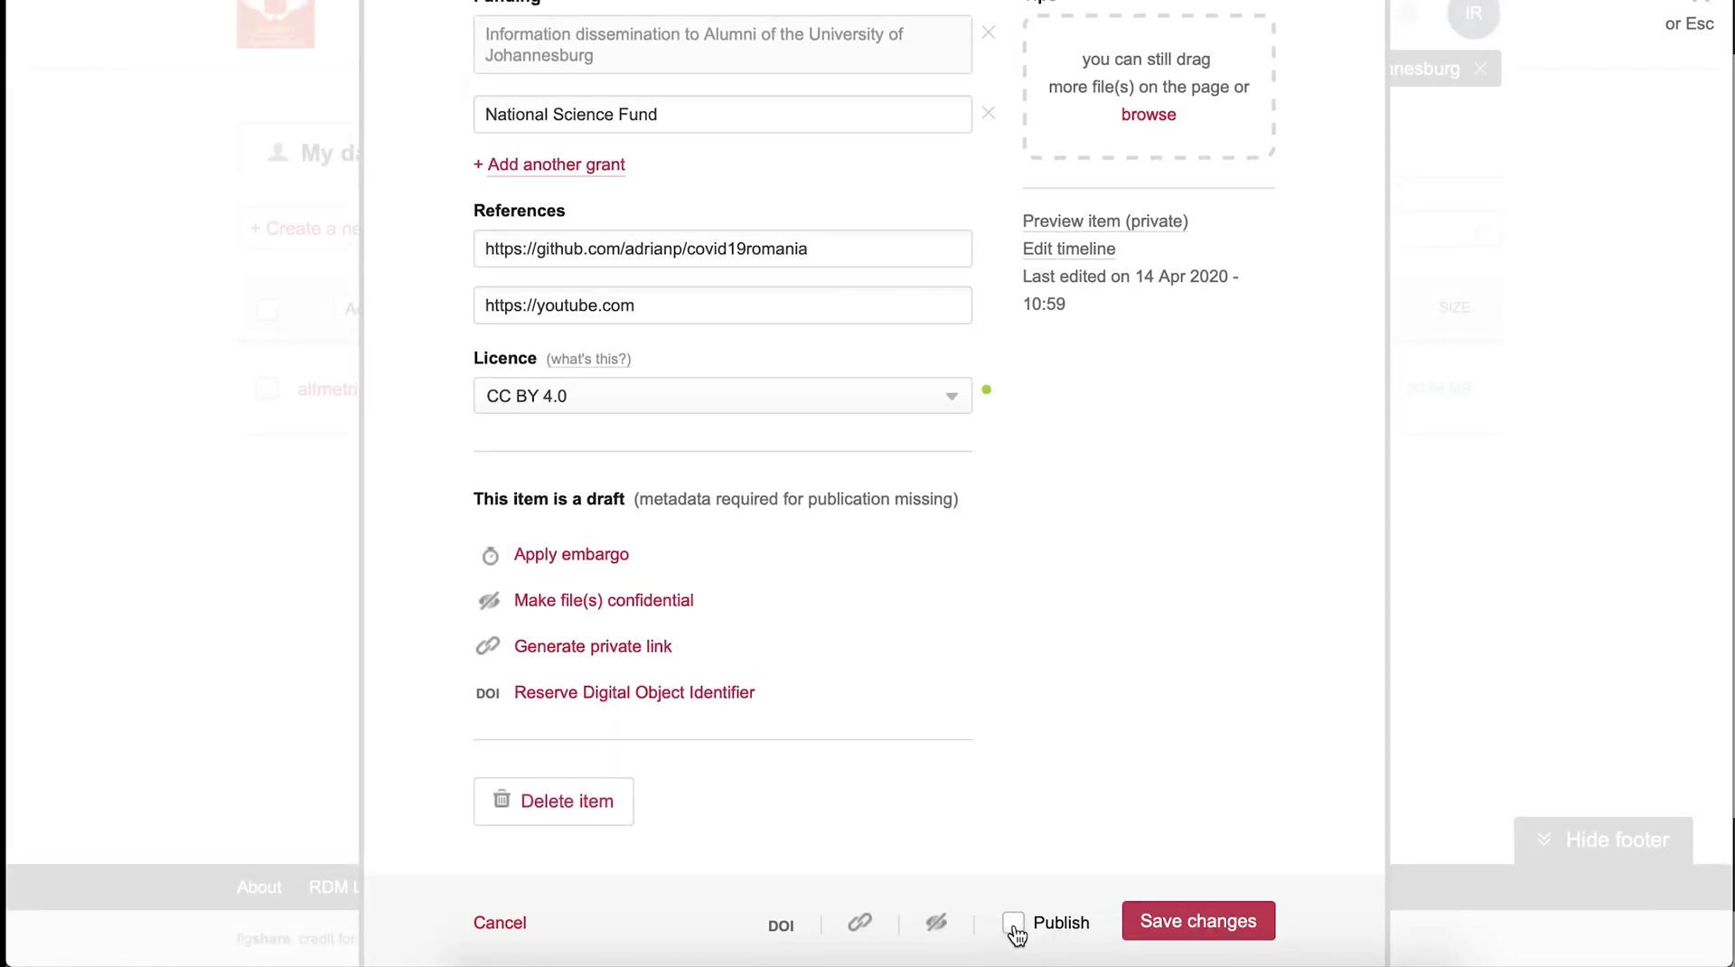
Tick Publish, publish the item, and confirm making it public under CC BY 4.0.
{"action": "left_click", "coordinate": [1014, 924]}
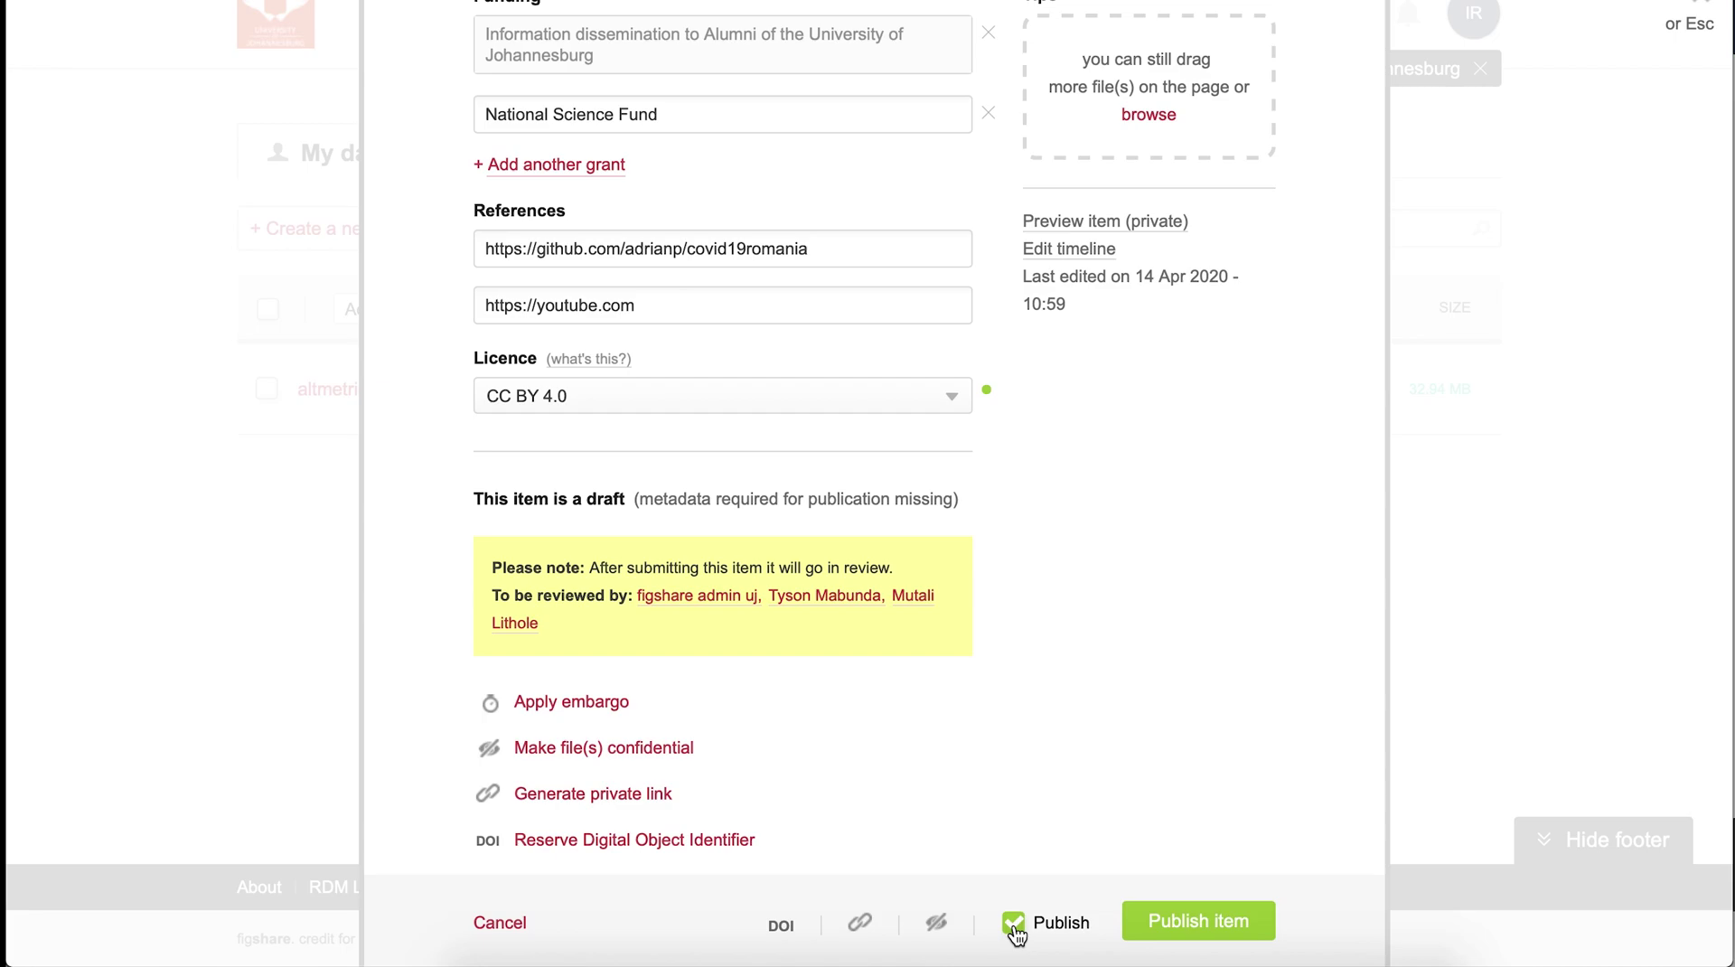
{"action": "left_click", "coordinate": [1168, 931]}
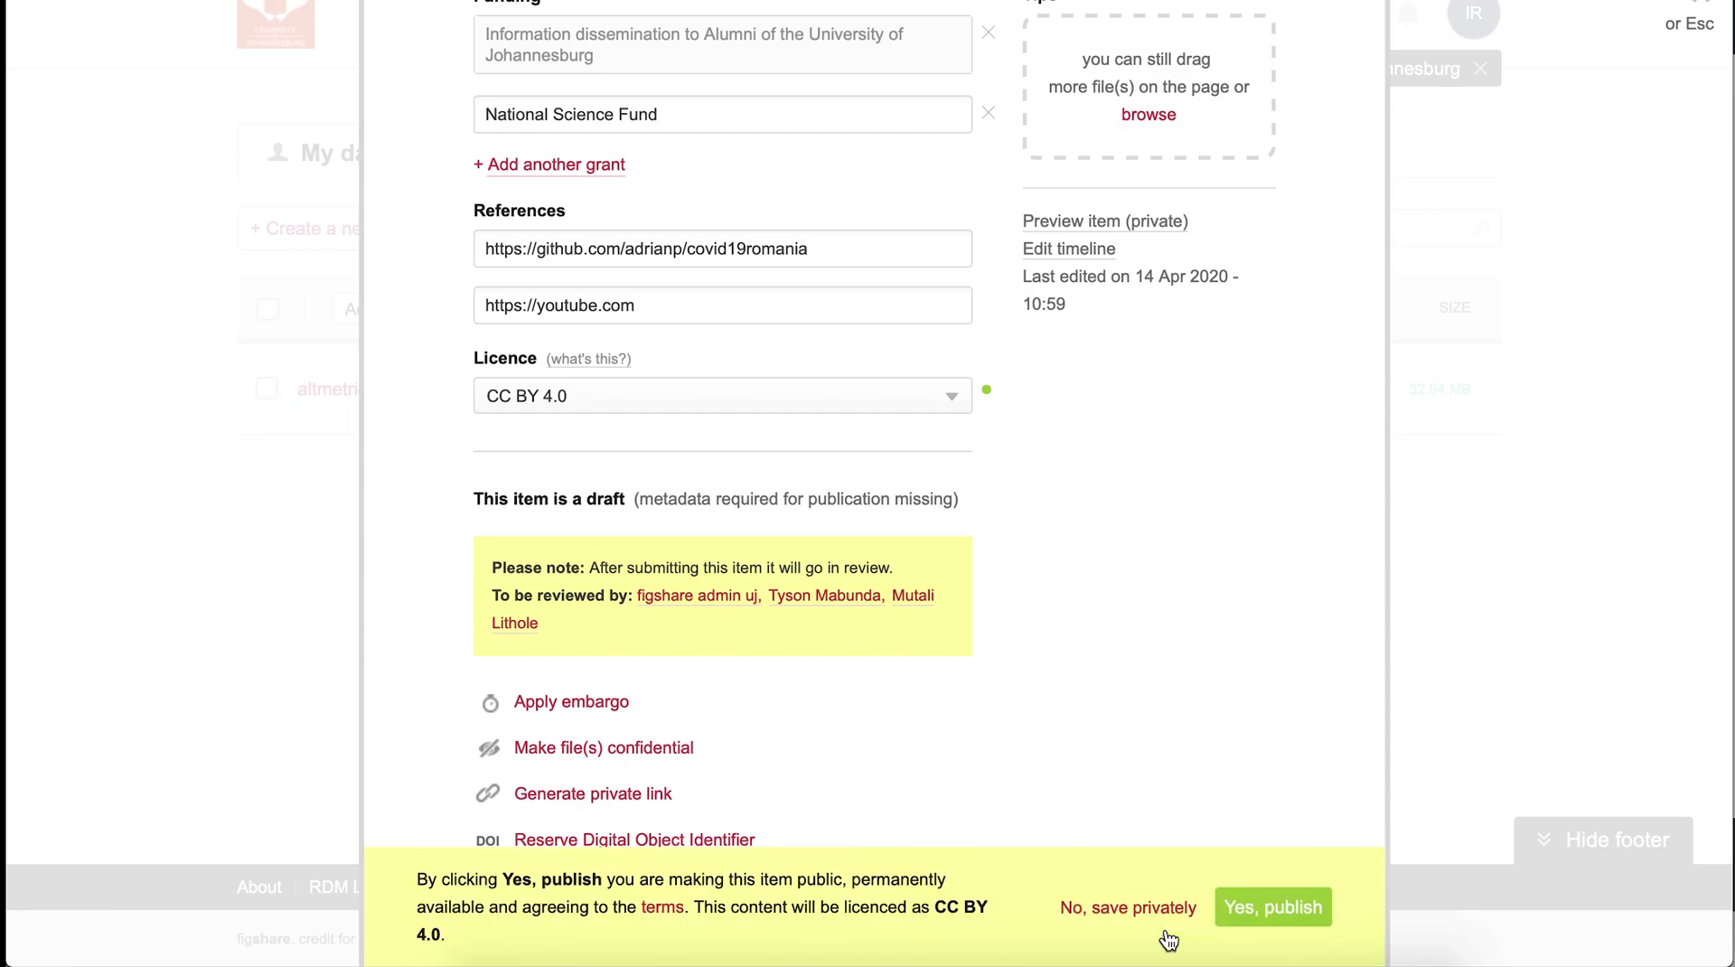
{"action": "left_click", "coordinate": [1250, 911]}
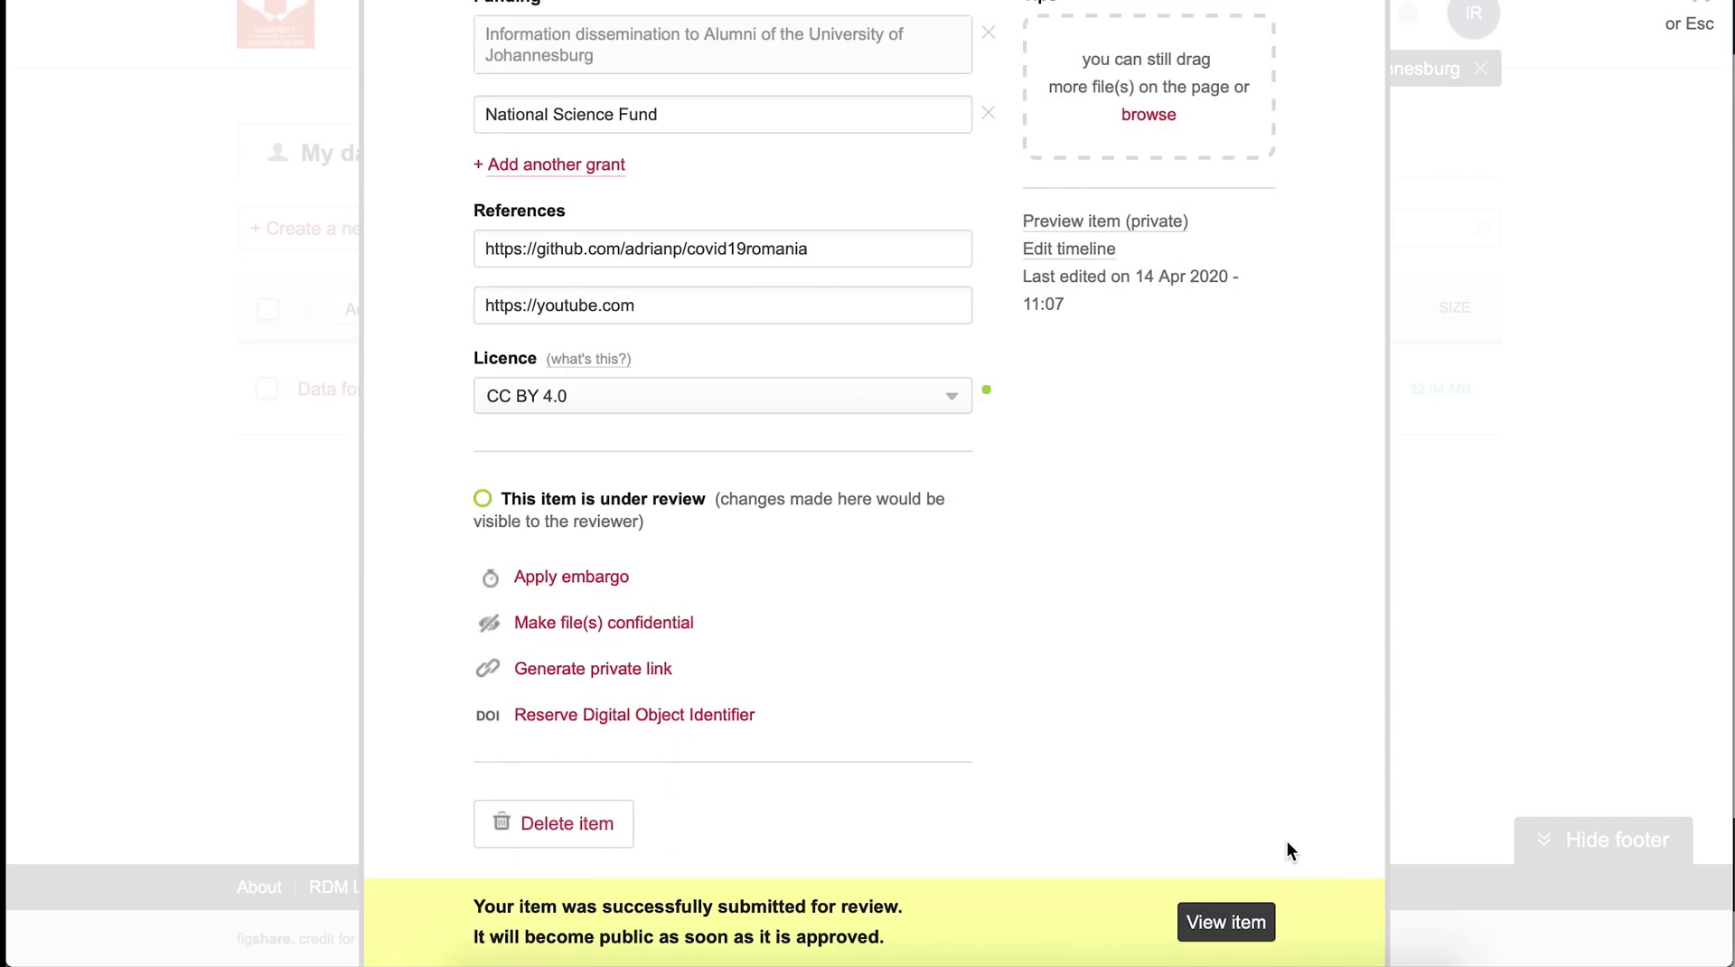